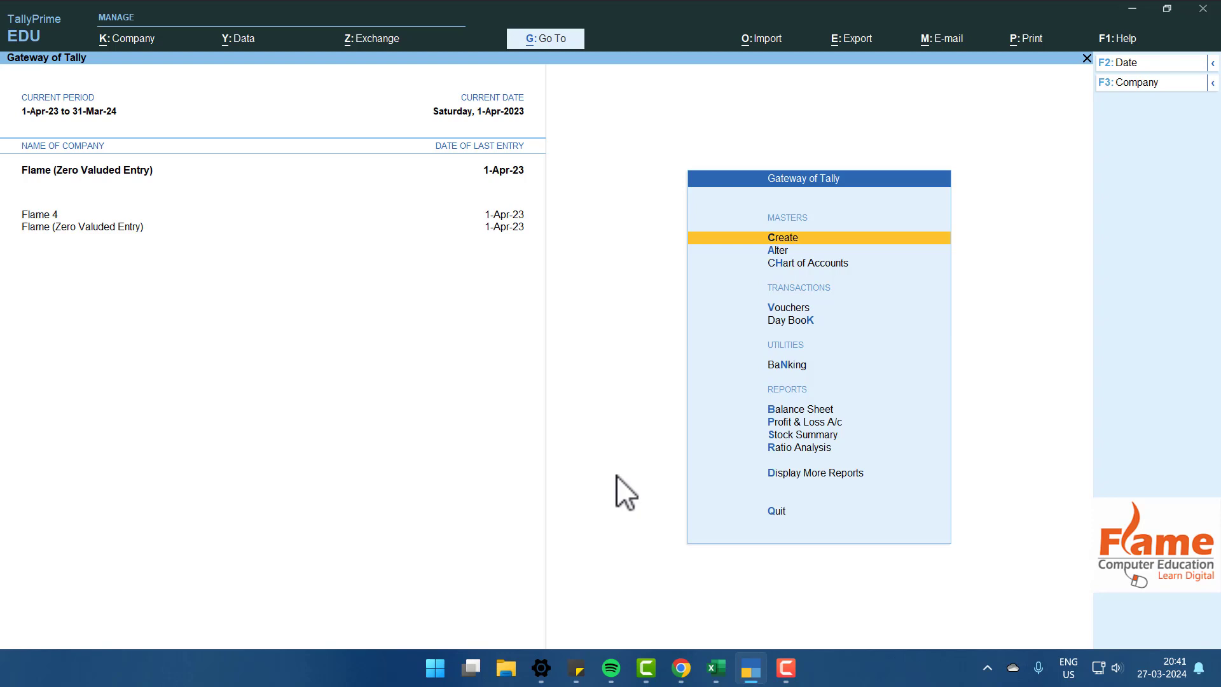
Create a company named Bill Wise Entry, keeping the default mailing name, state and financial year settings.
{"action": "key", "text": "alt+k"}
{"action": "key", "text": "Return"}
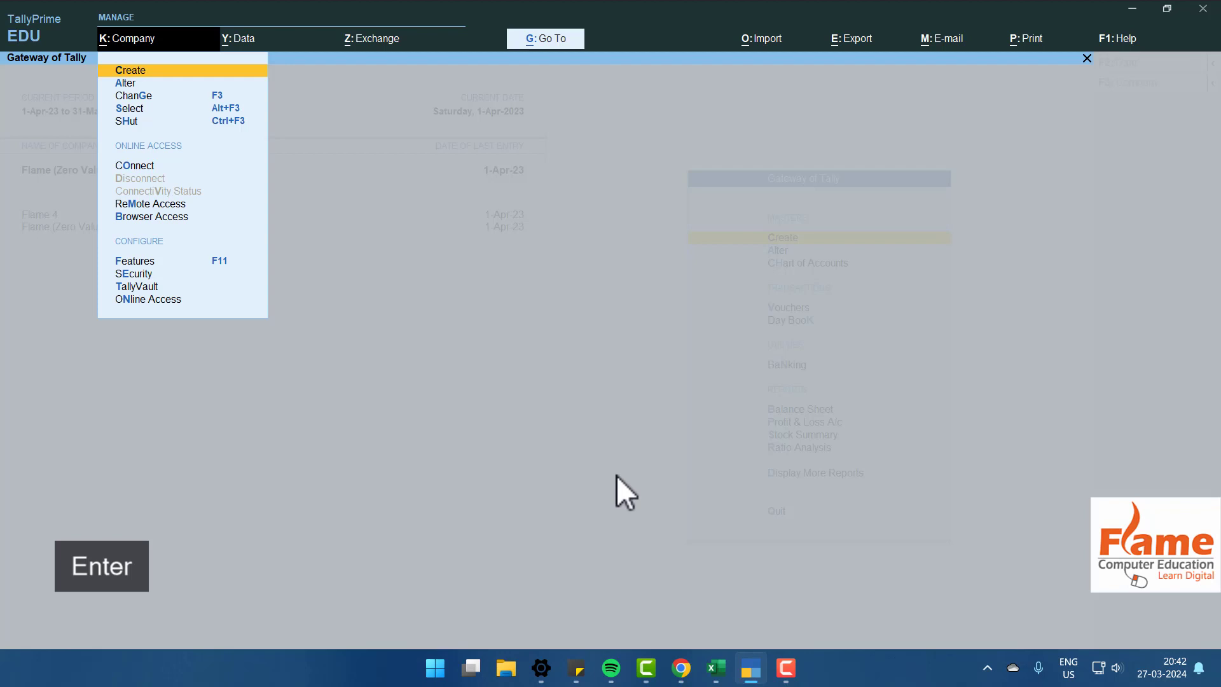
{"action": "type", "text": "Bill"}
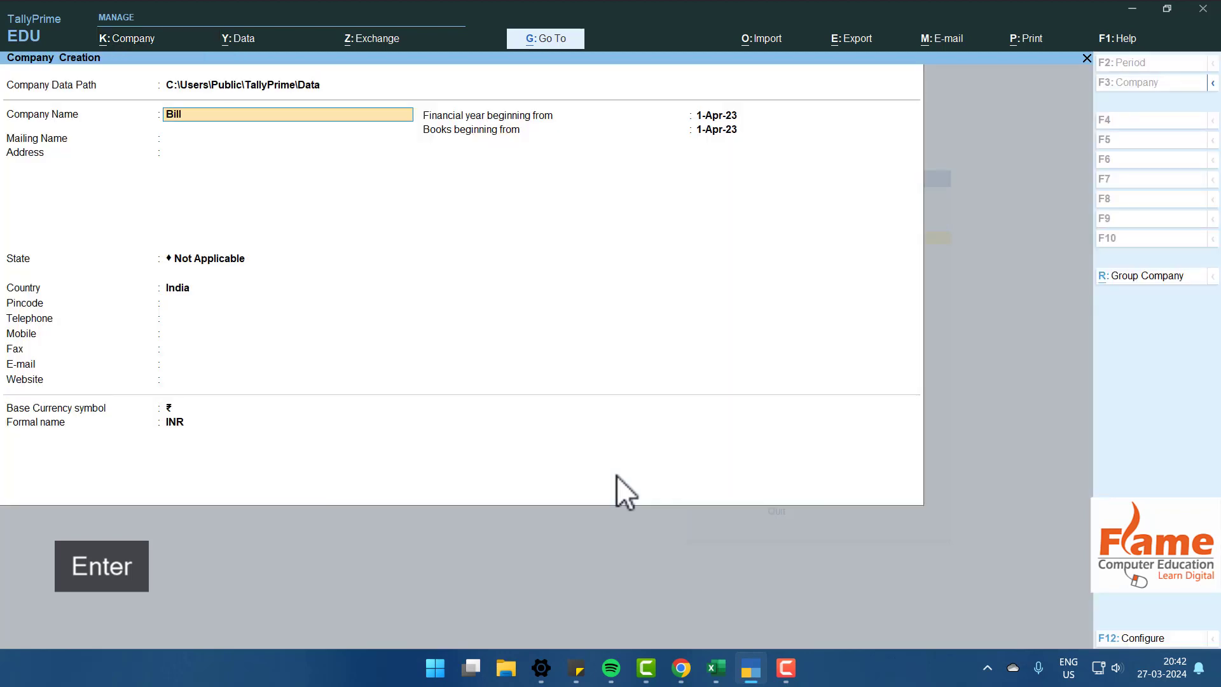
{"action": "type", "text": " S"}
{"action": "key", "text": "BackSpace"}
{"action": "type", "text": "Wie"}
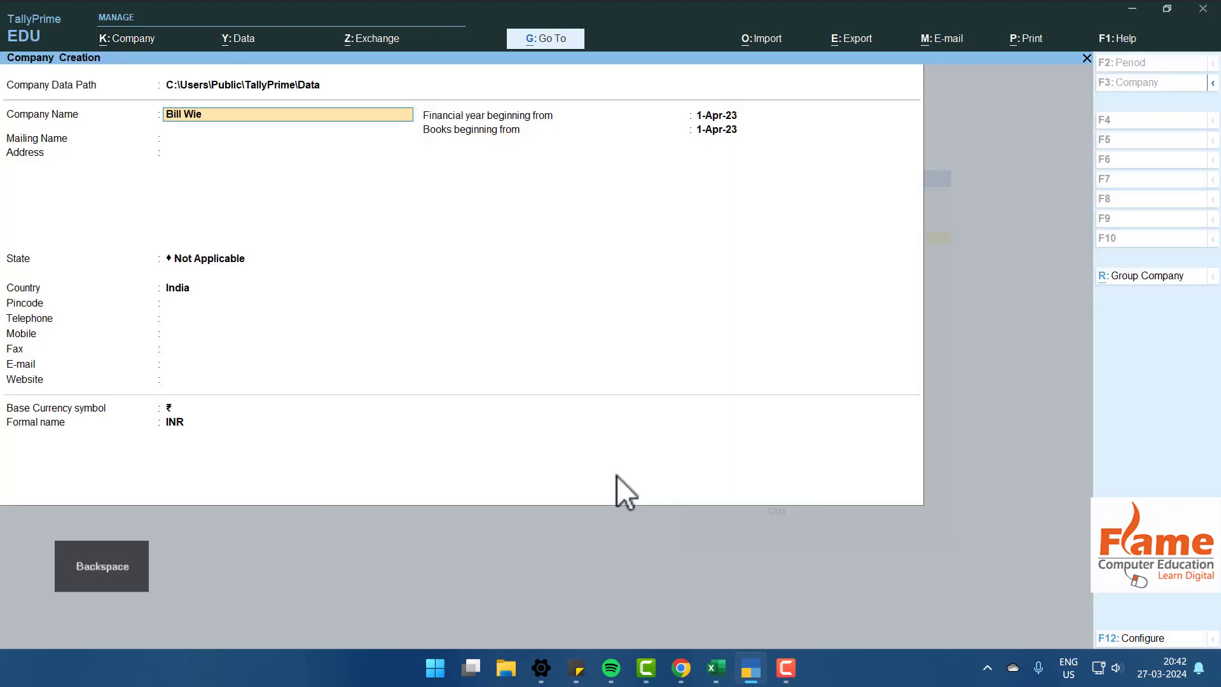
{"action": "type", "text": "se Entry"}
{"action": "key", "text": "Return"}
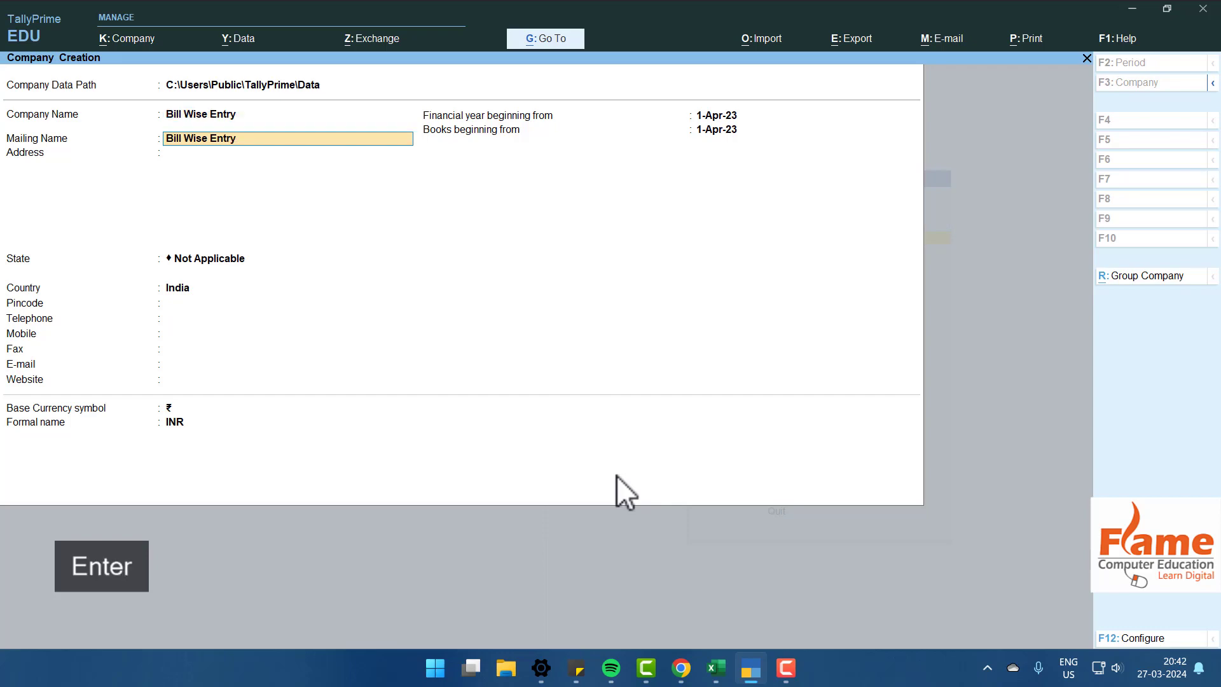
{"action": "key", "text": "Return"}
{"action": "key", "text": "Return"}
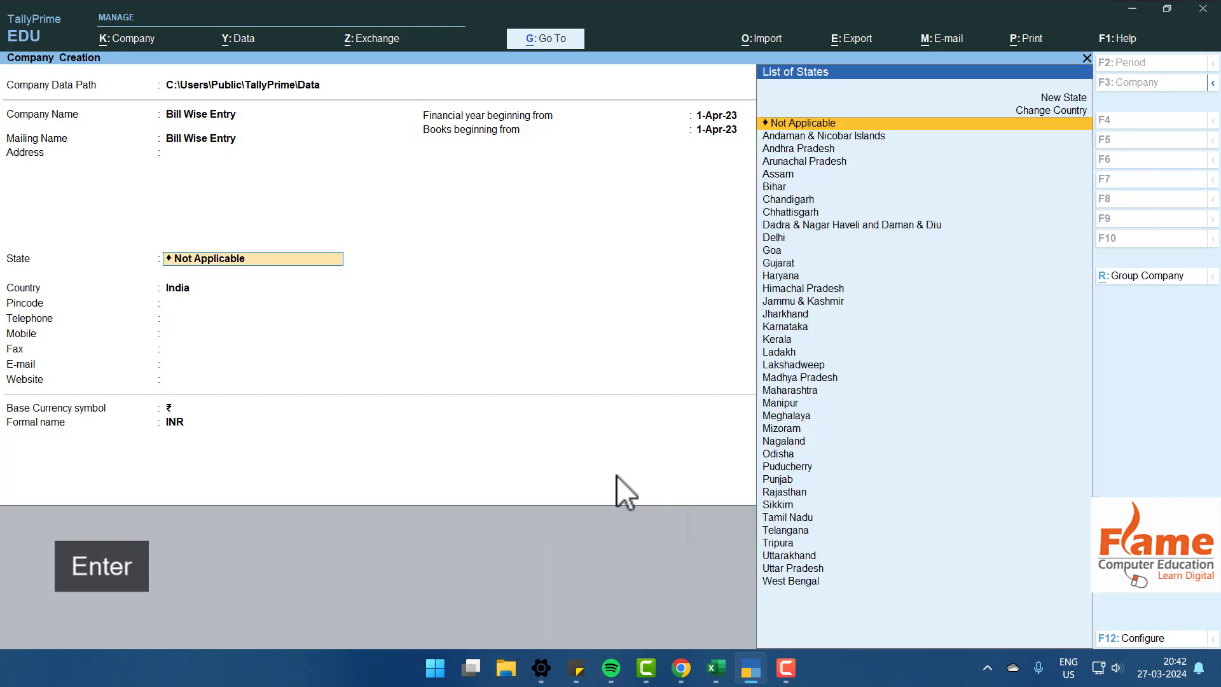
{"action": "key", "text": "ctrl+a"}
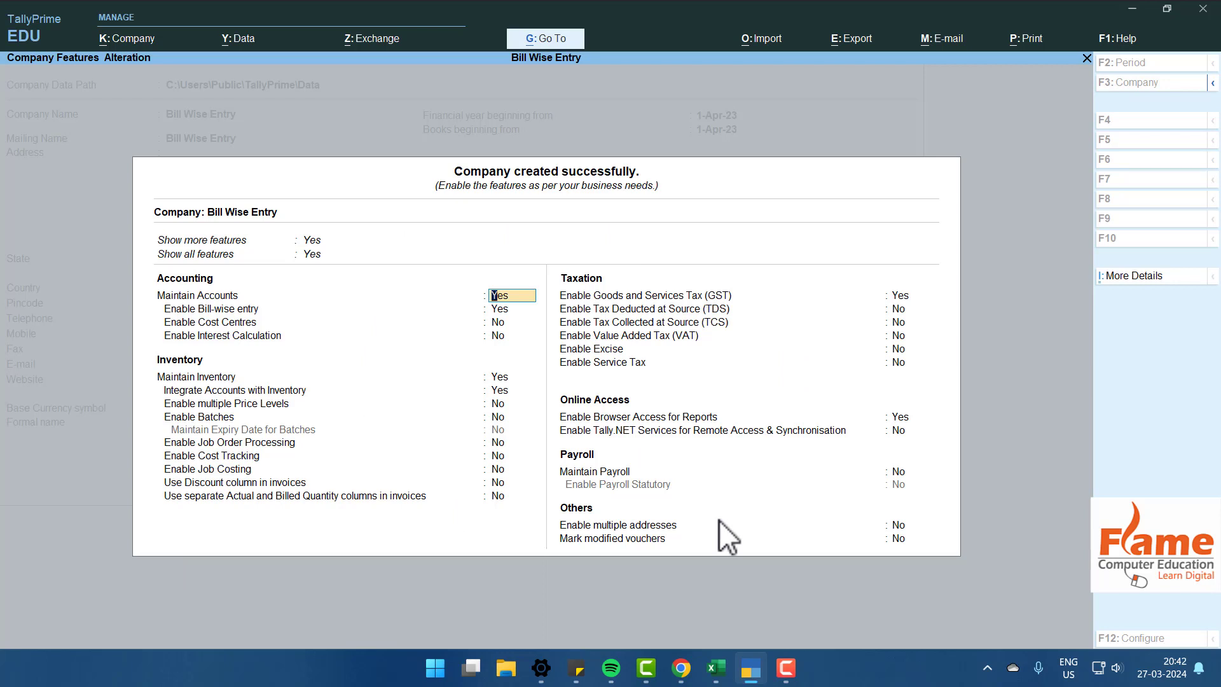
Keep bill-wise entry enabled in the company features and accept the feature settings.
{"action": "key", "text": "F11"}
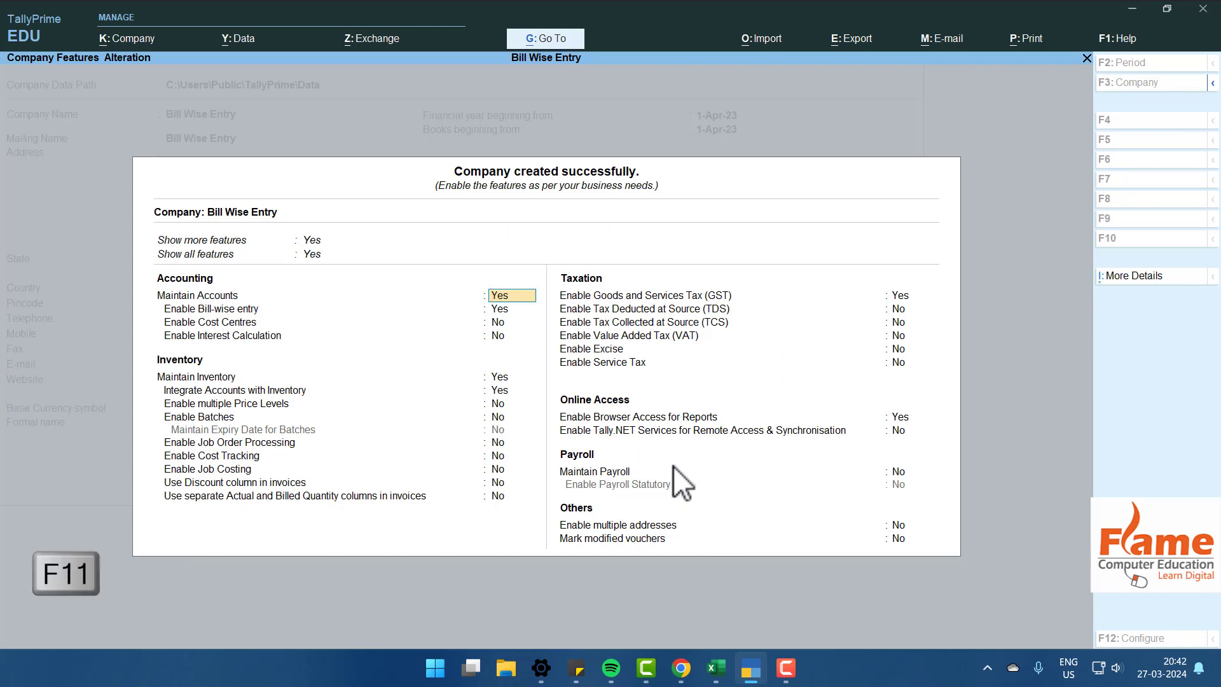
{"action": "left_click", "coordinate": [183, 315]}
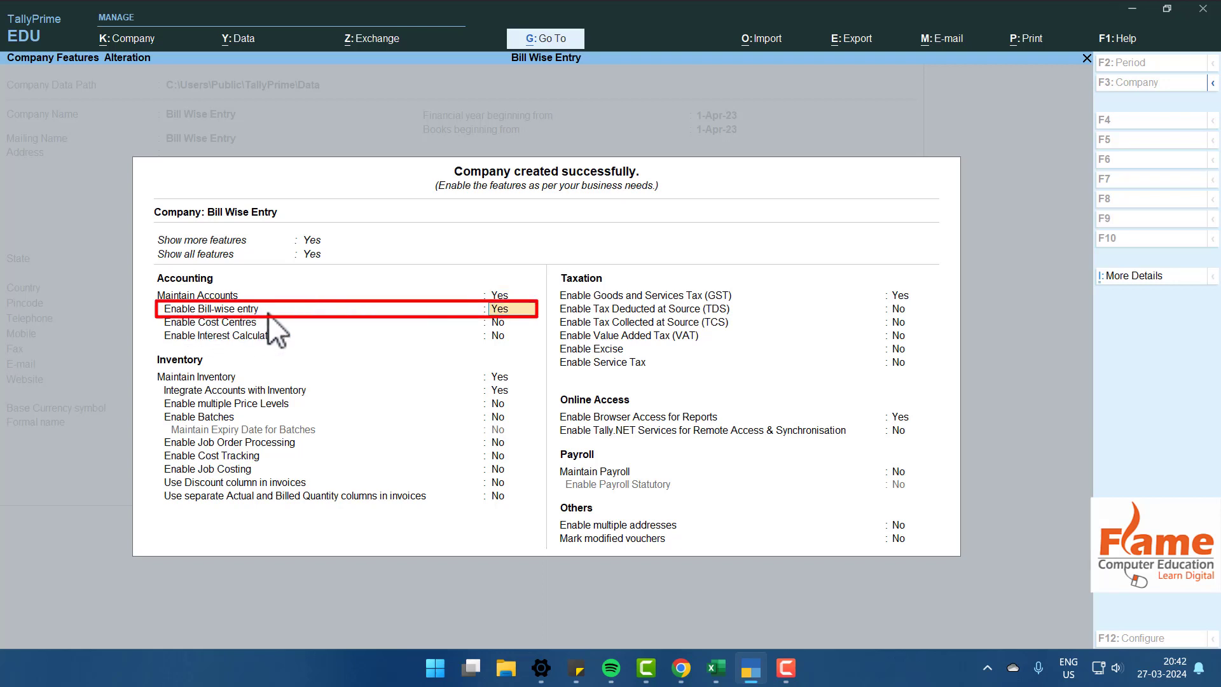
{"action": "key", "text": "Return"}
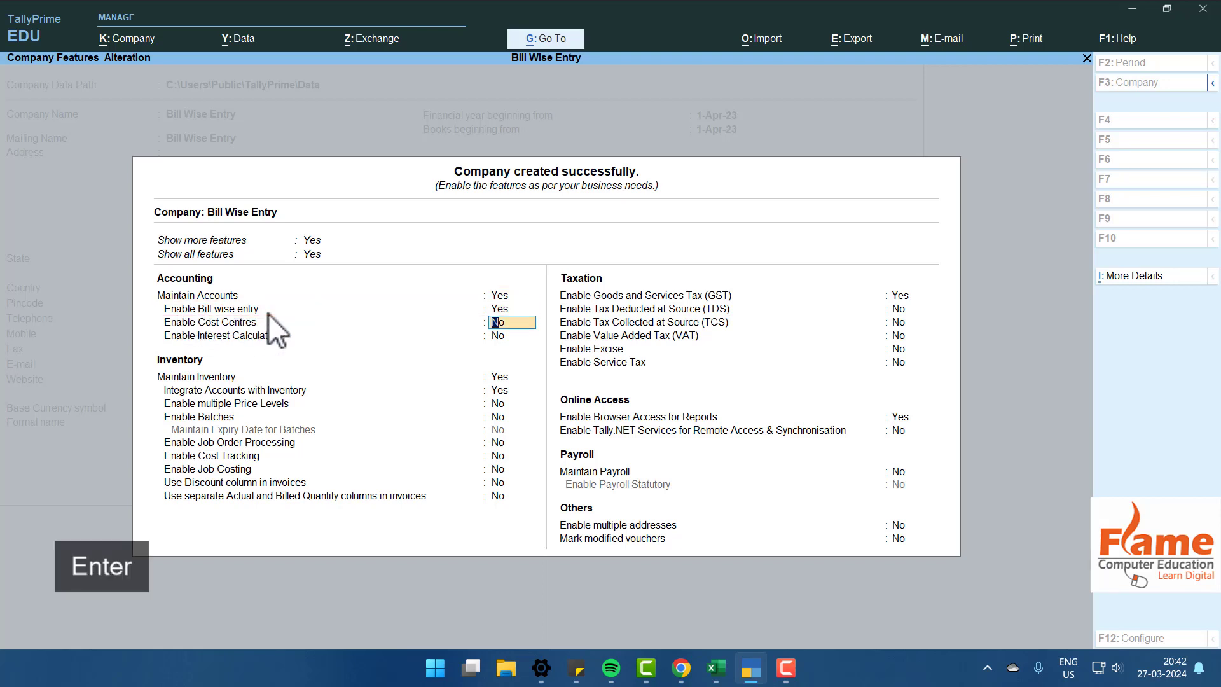
{"action": "key", "text": "ctrl+a"}
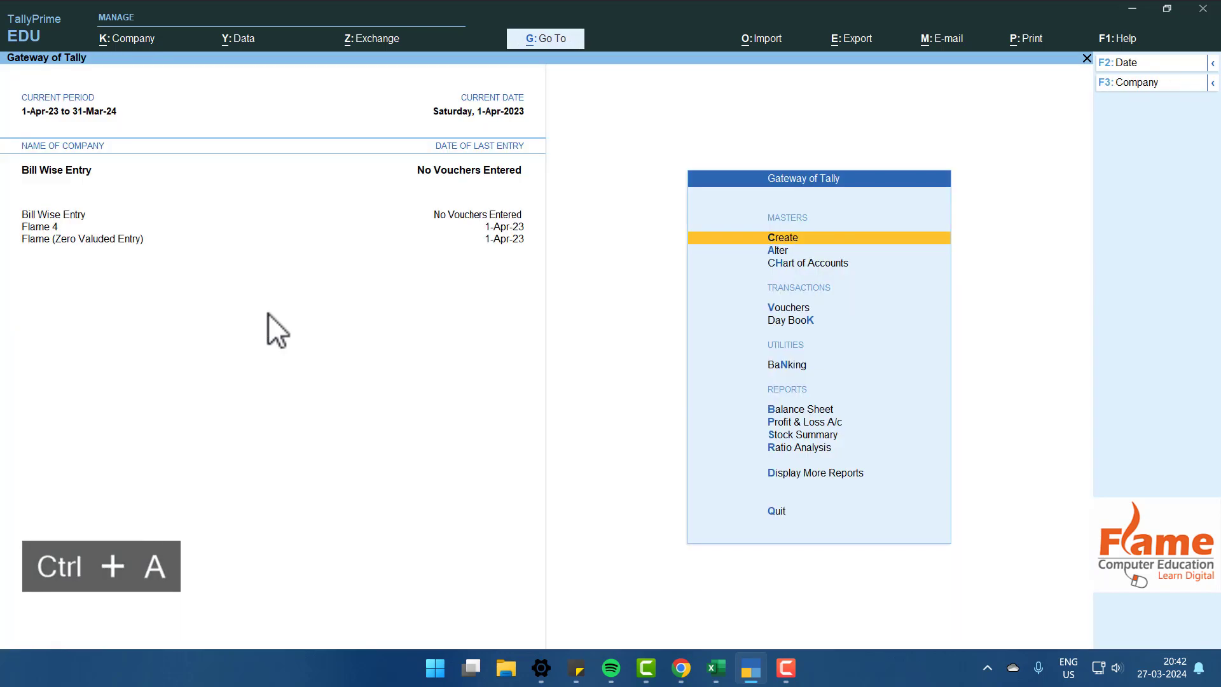
Start a new ledger named Sandeep Agency of Biscuits under the Sundry Debtors group.
{"action": "key", "text": "Return"}
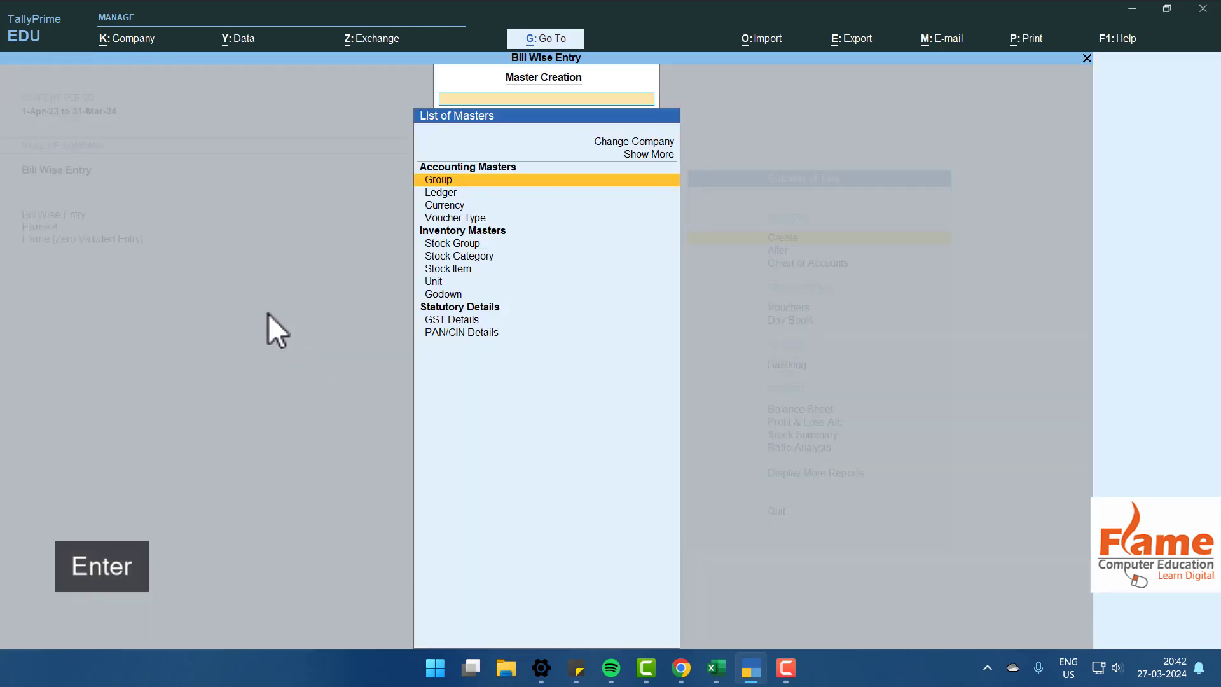
{"action": "key", "text": "Down"}
{"action": "key", "text": "Return"}
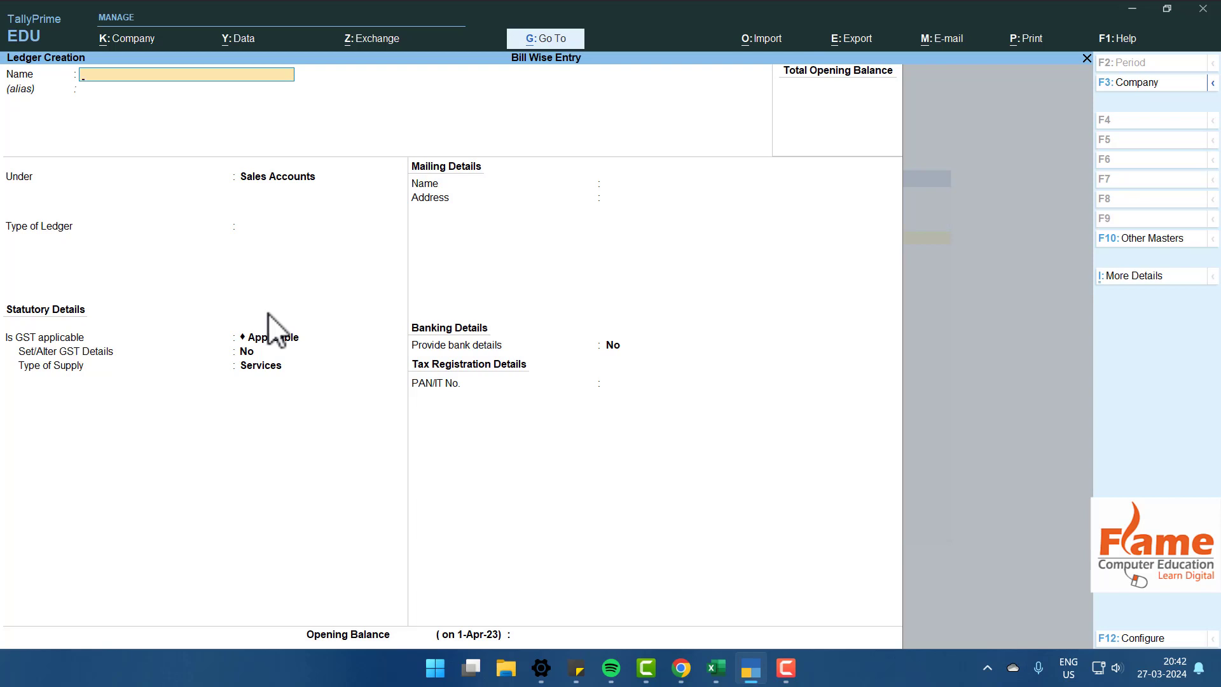
{"action": "type", "text": "Sandeep Agency of Biscutis"}
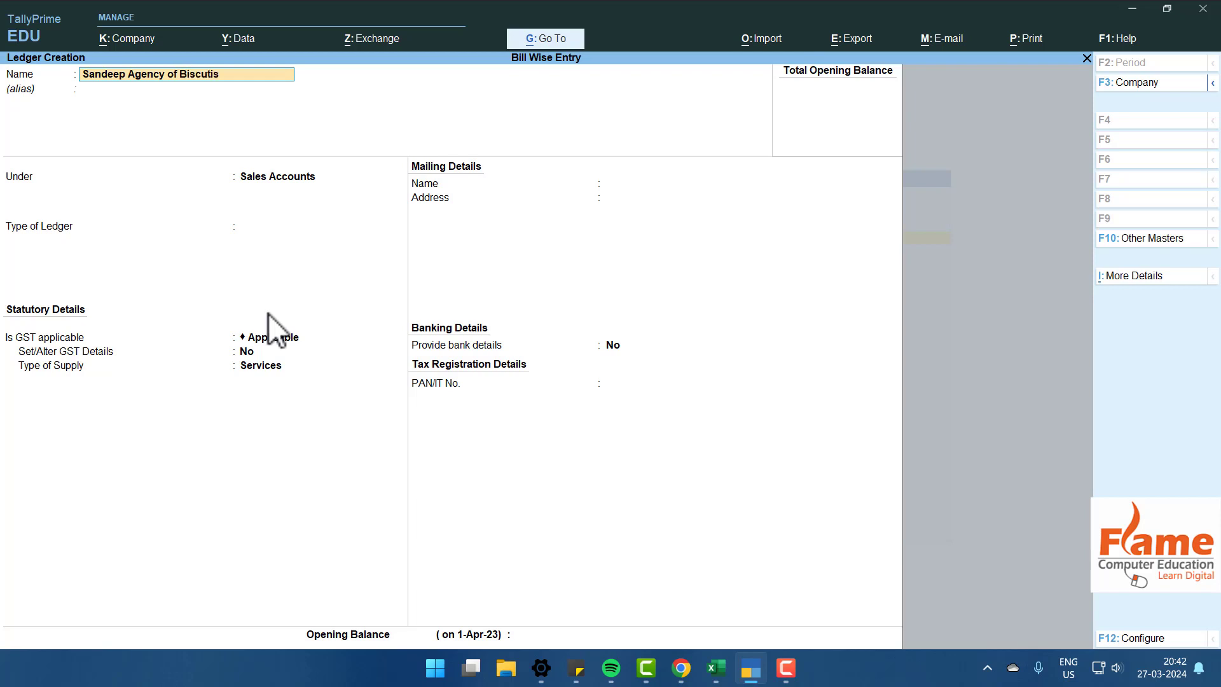
{"action": "key", "text": "BackSpace"}
{"action": "key", "text": "BackSpace"}
{"action": "type", "text": "its"}
{"action": "key", "text": "Return"}
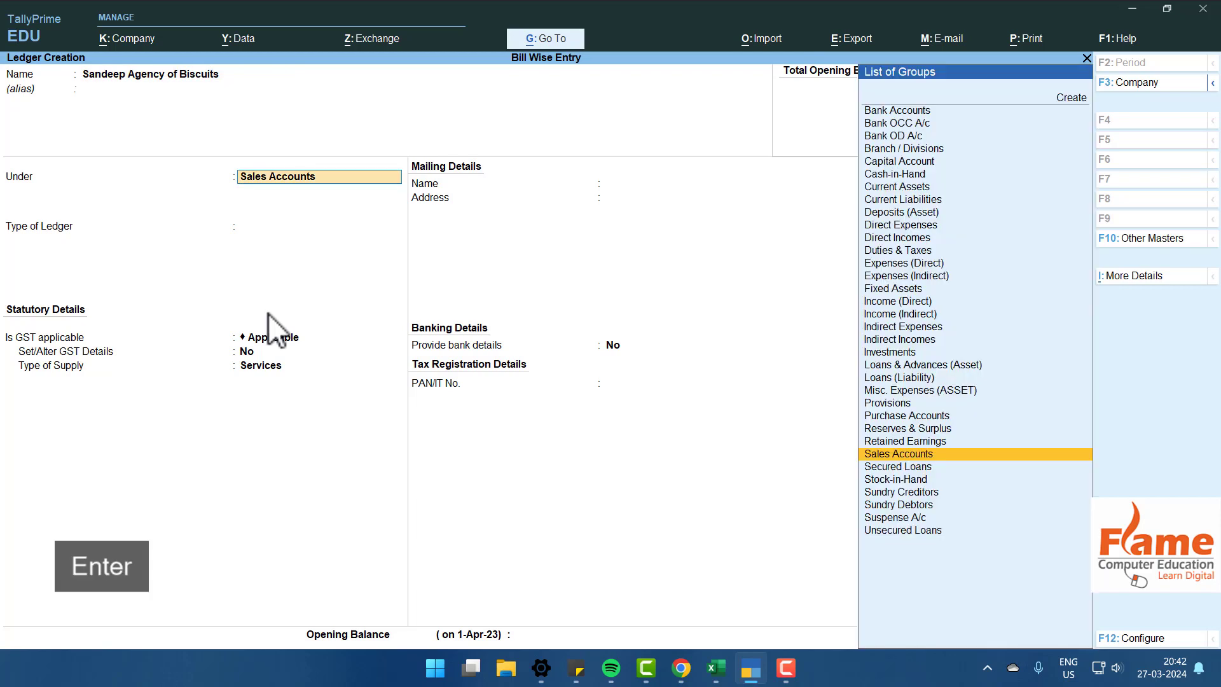
{"action": "type", "text": "Sun"}
{"action": "key", "text": "Down"}
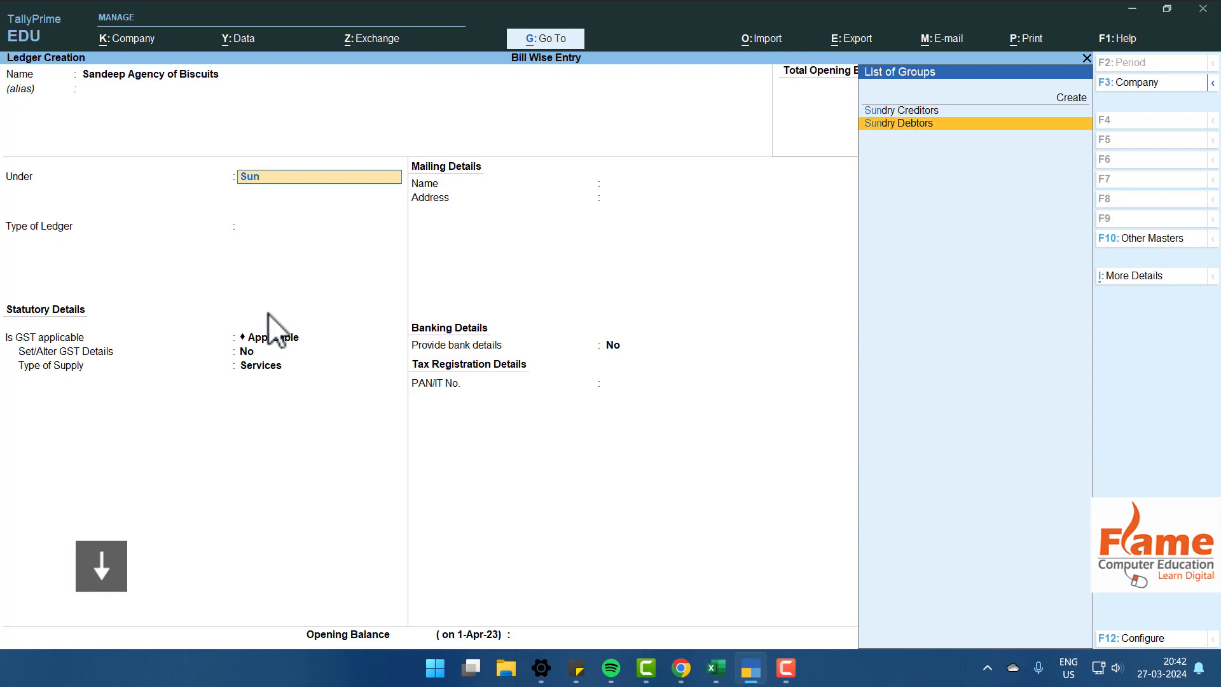
{"action": "key", "text": "Return"}
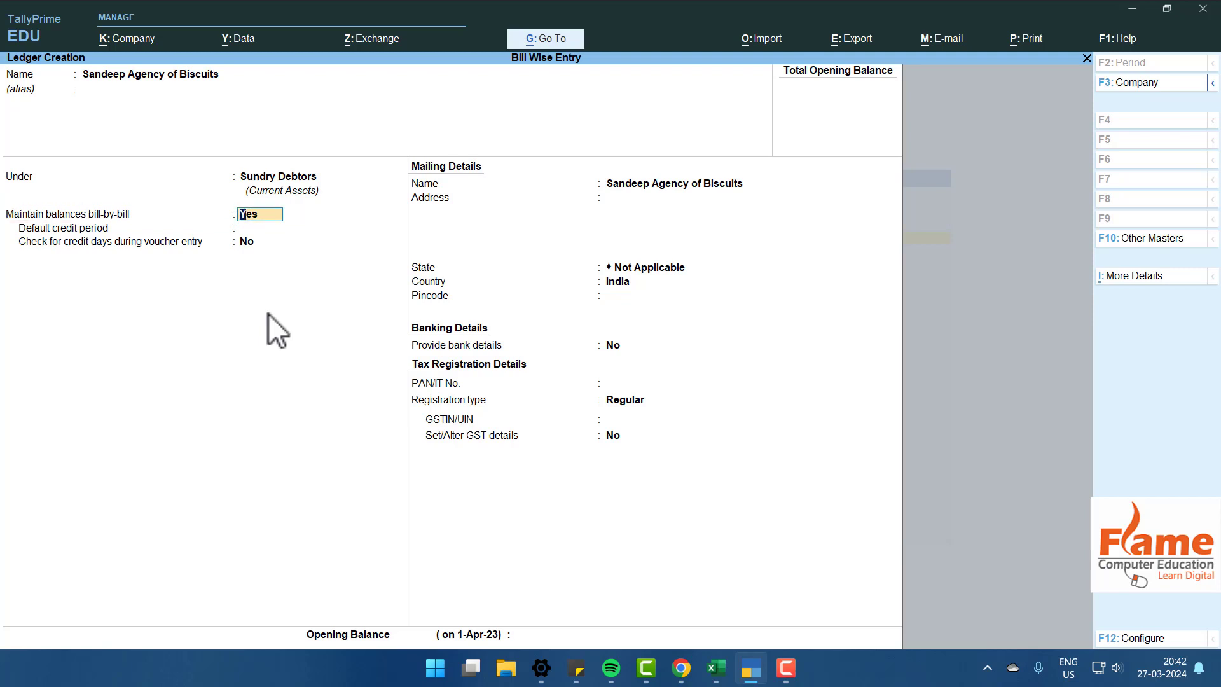
Keep bill-by-bill balances on for the ledger, leave the default credit period blank and enable the credit days check during voucher entry.
{"action": "key", "text": "Return"}
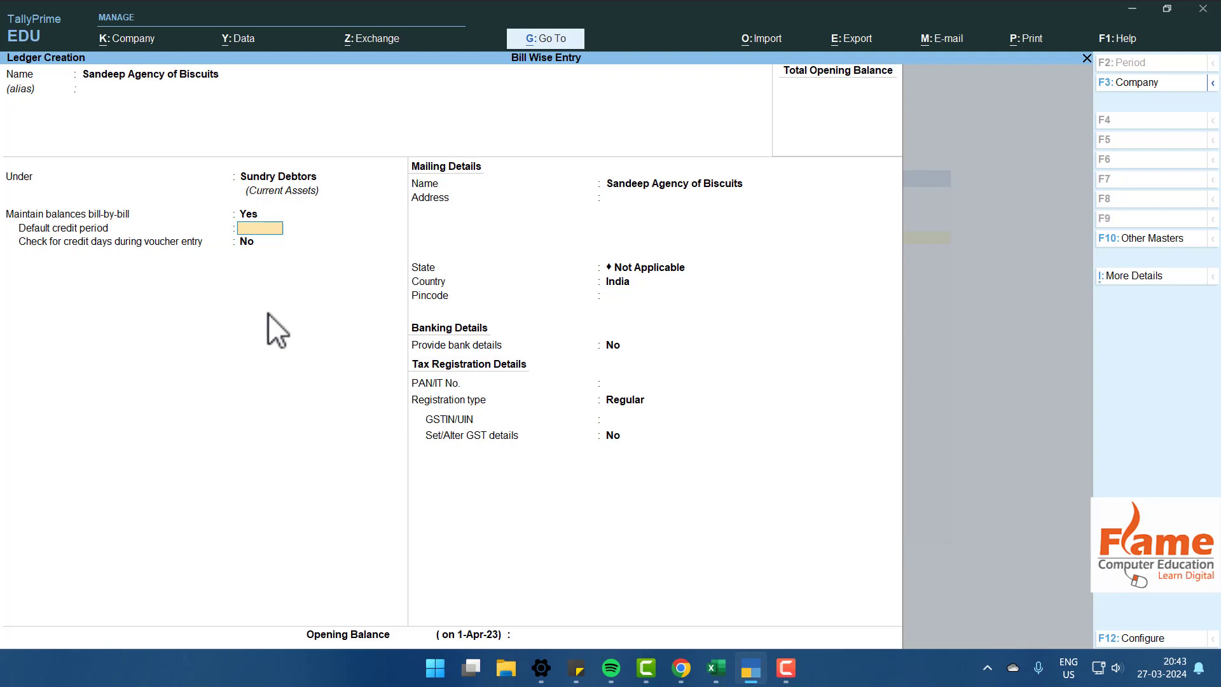
{"action": "key", "text": "Return"}
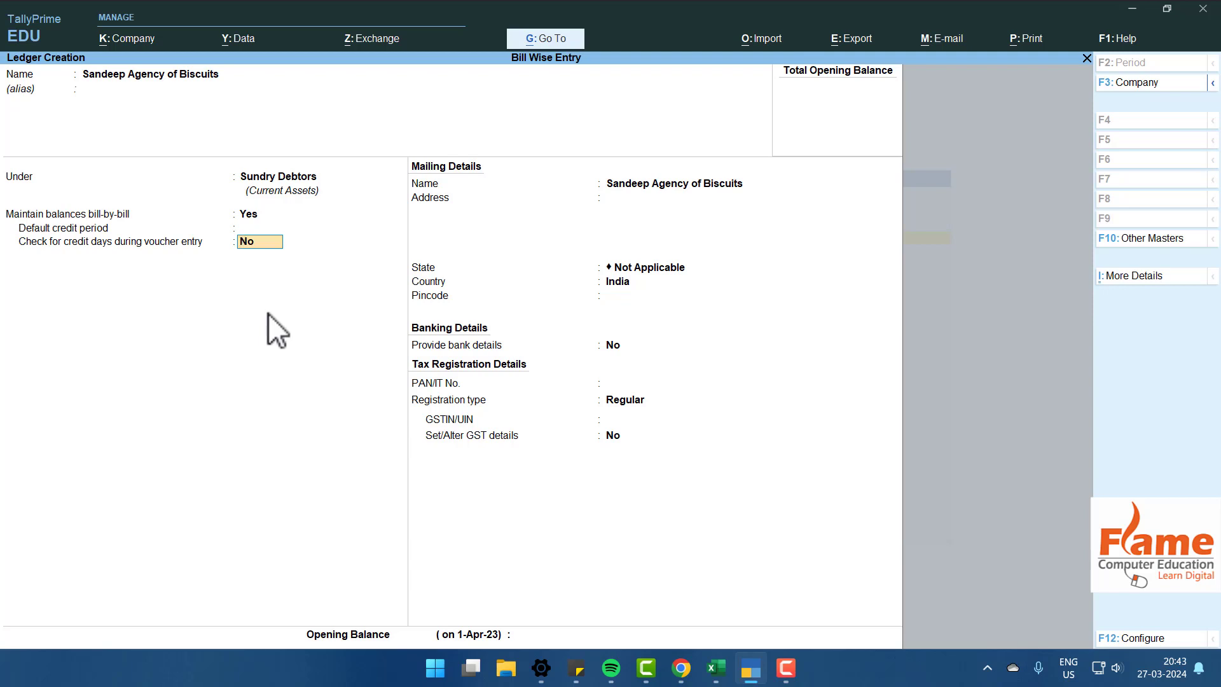
{"action": "type", "text": "y"}
{"action": "key", "text": "Return"}
Save the ledger with default mailing, banking and tax details and no opening balance, and return to the Gateway of Tally.
{"action": "key", "text": "Return"}
{"action": "key", "text": "Return"}
{"action": "key", "text": "Return"}
{"action": "key", "text": "Return"}
{"action": "key", "text": "Return"}
{"action": "key", "text": "Return"}
{"action": "key", "text": "Return"}
{"action": "key", "text": "Return"}
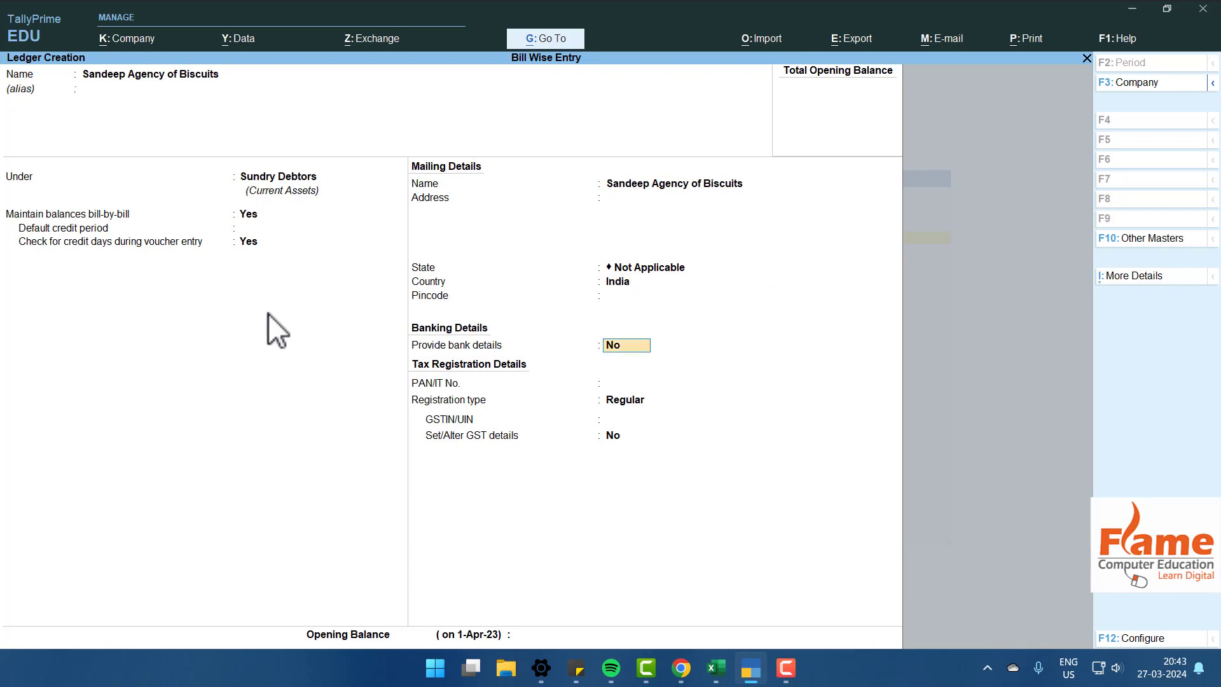
{"action": "key", "text": "Return"}
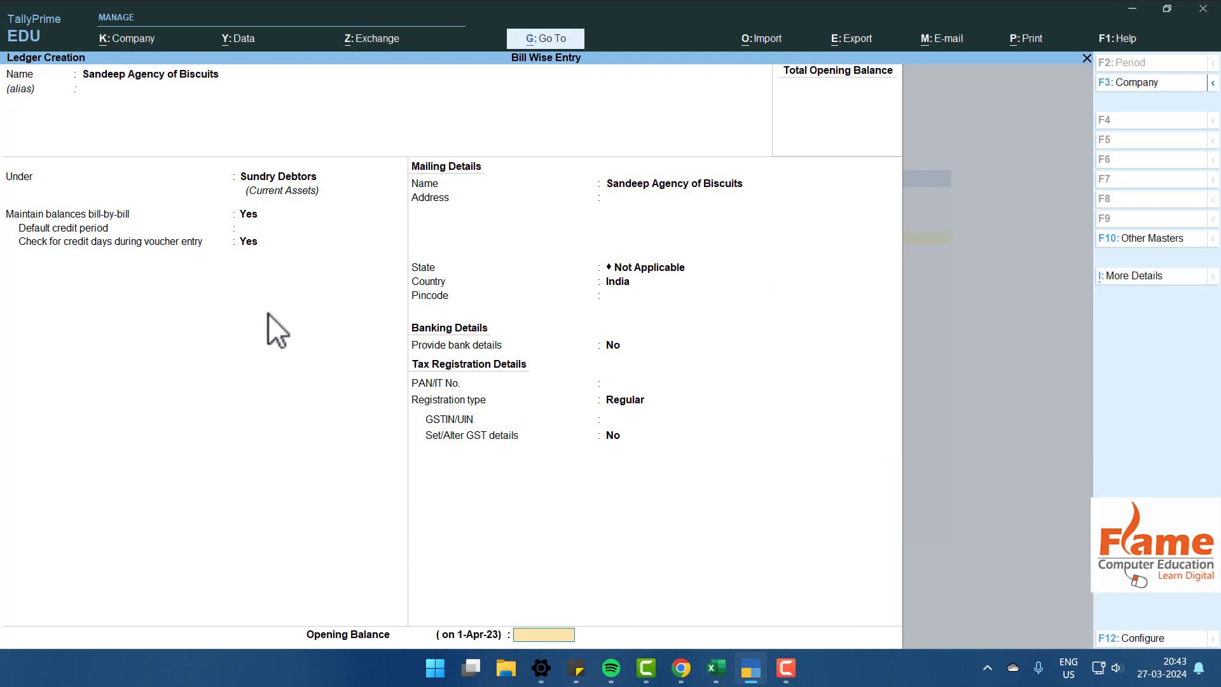
{"action": "key", "text": "Return"}
{"action": "key", "text": "y"}
{"action": "key", "text": "Escape"}
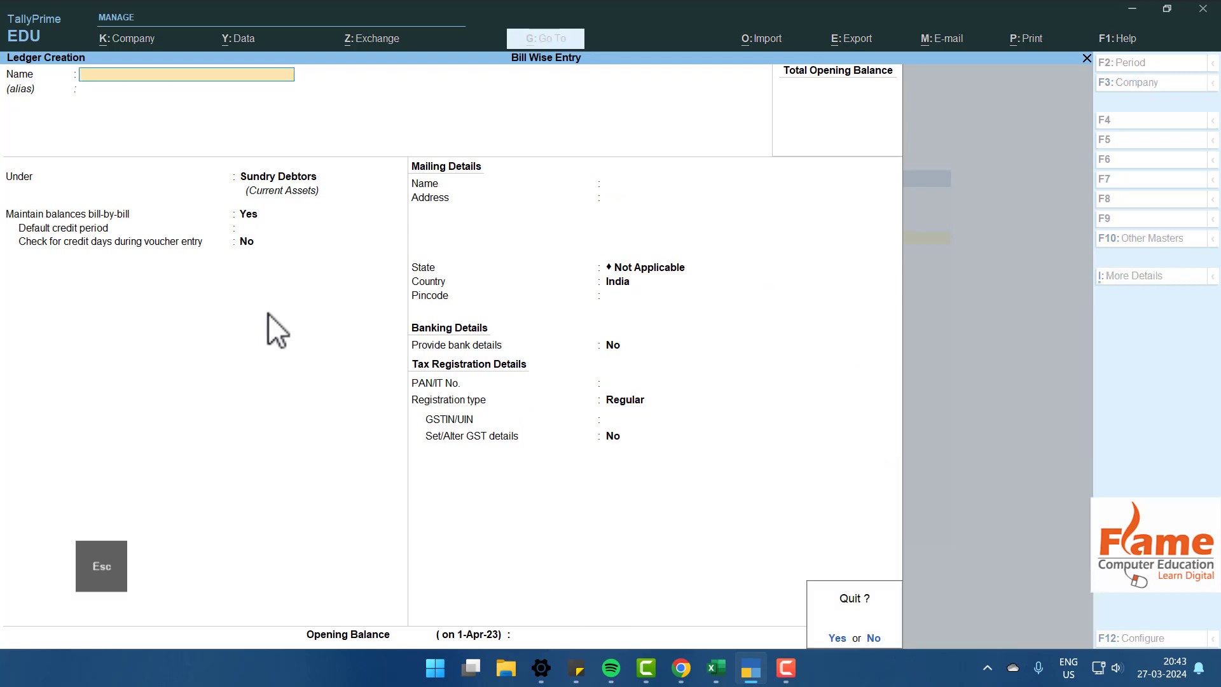
{"action": "key", "text": "y"}
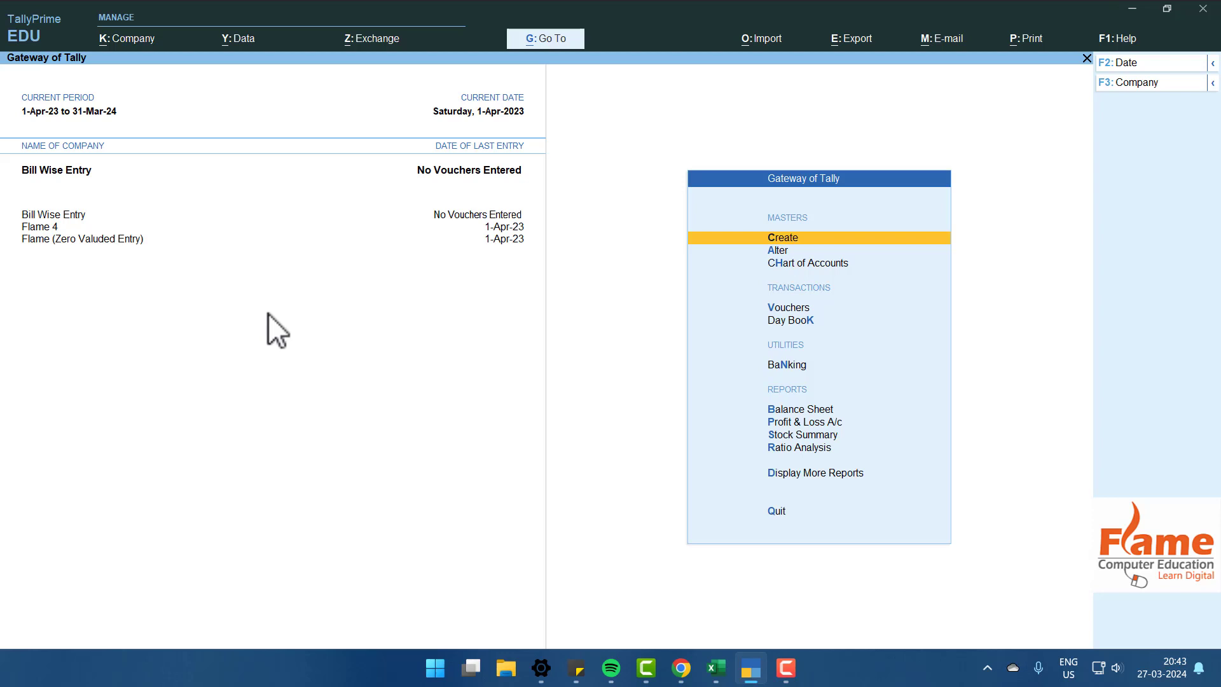
Start a new stock item named Biscuits from the master alteration list.
{"action": "key", "text": "Down"}
{"action": "key", "text": "Return"}
{"action": "key", "text": "Down"}
{"action": "key", "text": "Down"}
{"action": "key", "text": "Down"}
{"action": "key", "text": "Down"}
{"action": "key", "text": "Down"}
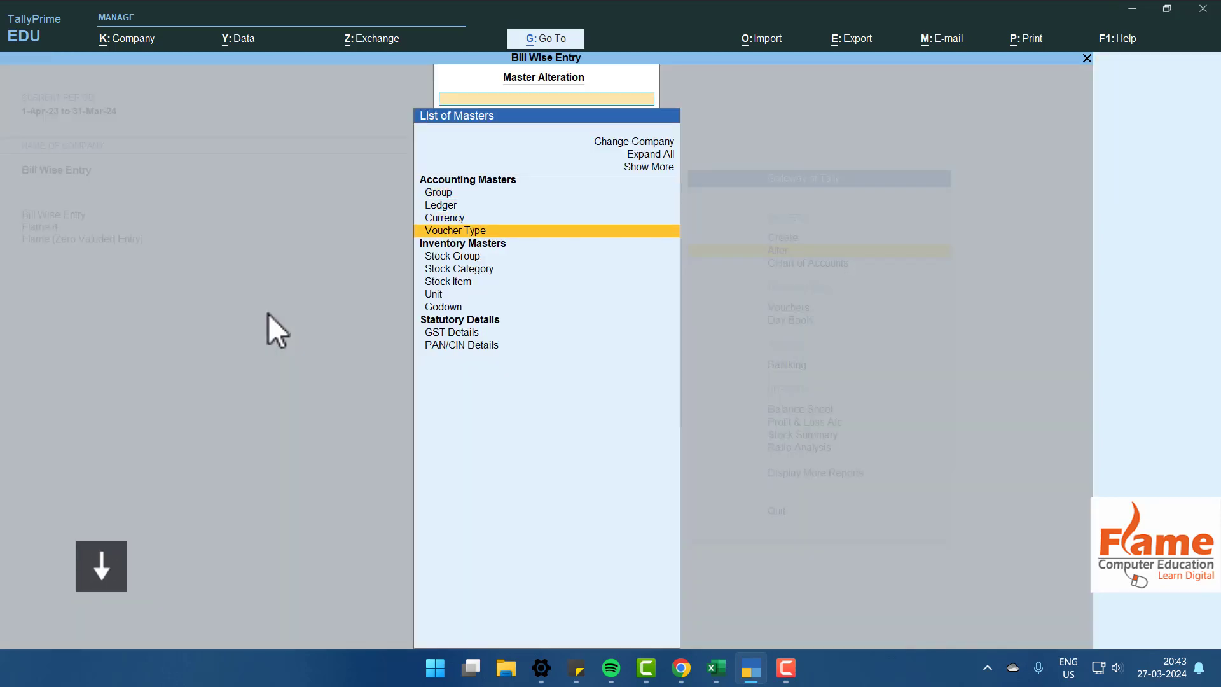
{"action": "key", "text": "Down"}
{"action": "key", "text": "Return"}
{"action": "key", "text": "Return"}
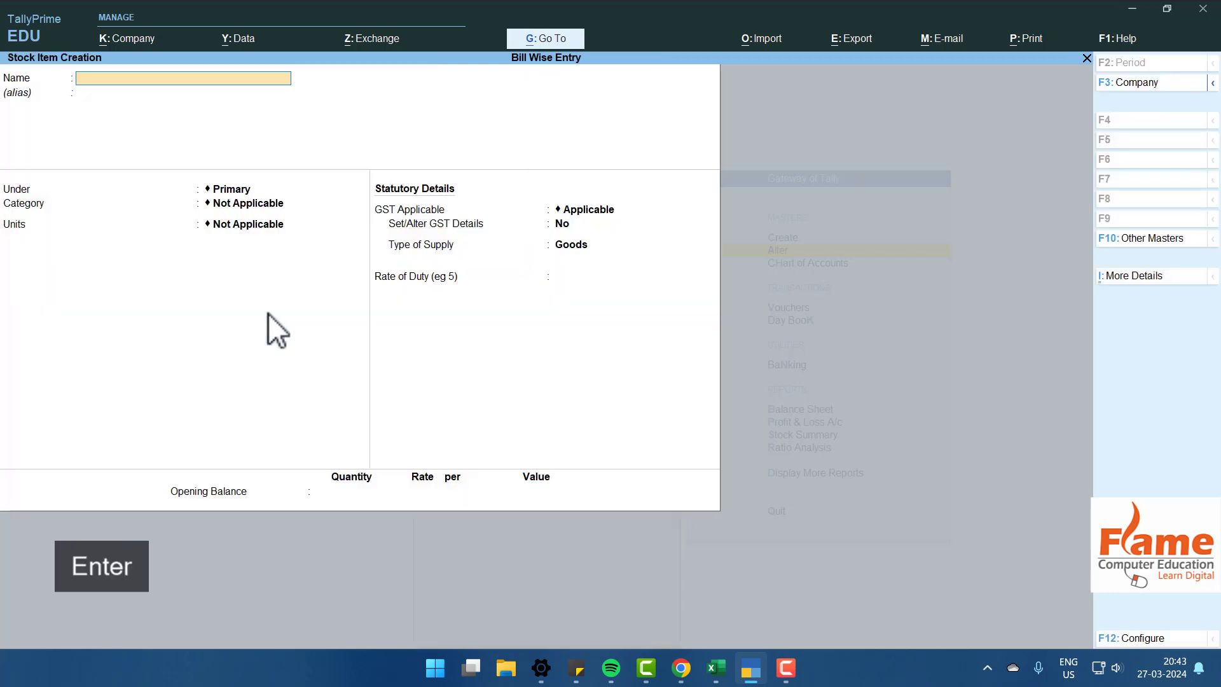
{"action": "type", "text": "Biscuits"}
{"action": "key", "text": "Return"}
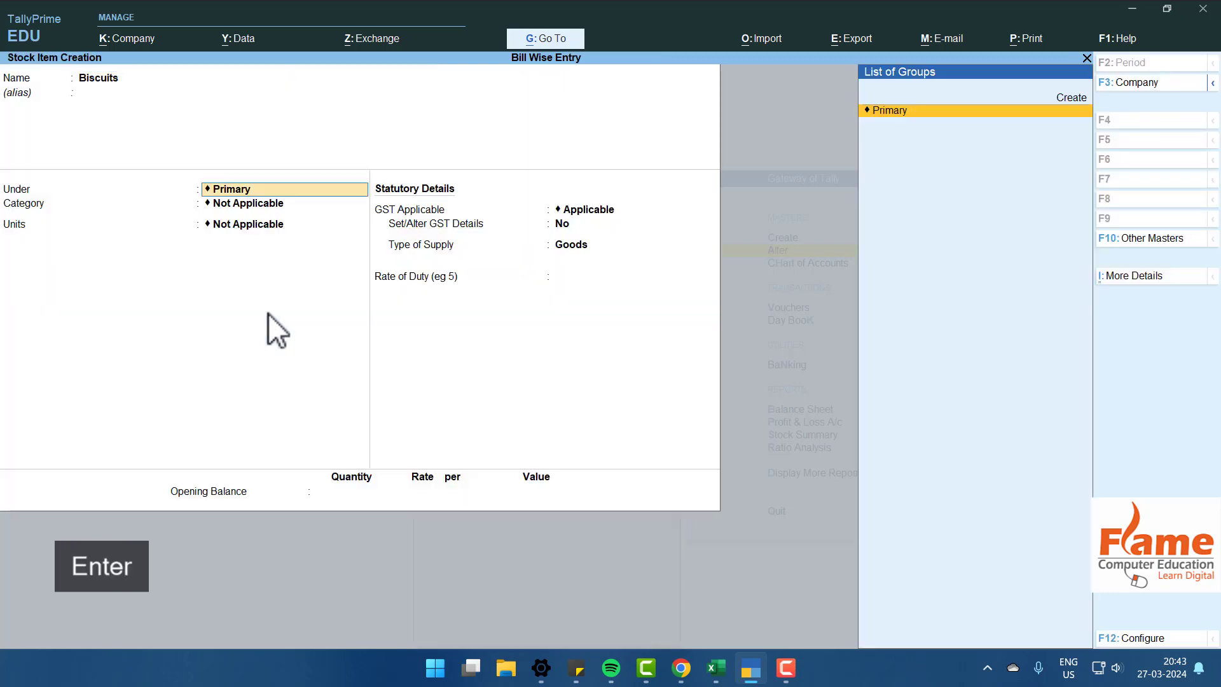
Keep the item under Primary without a category, and create a simple unit with the symbol Pcs for it.
{"action": "key", "text": "Return"}
{"action": "key", "text": "Return"}
{"action": "key", "text": "Up"}
{"action": "key", "text": "Return"}
{"action": "type", "text": "Pcs"}
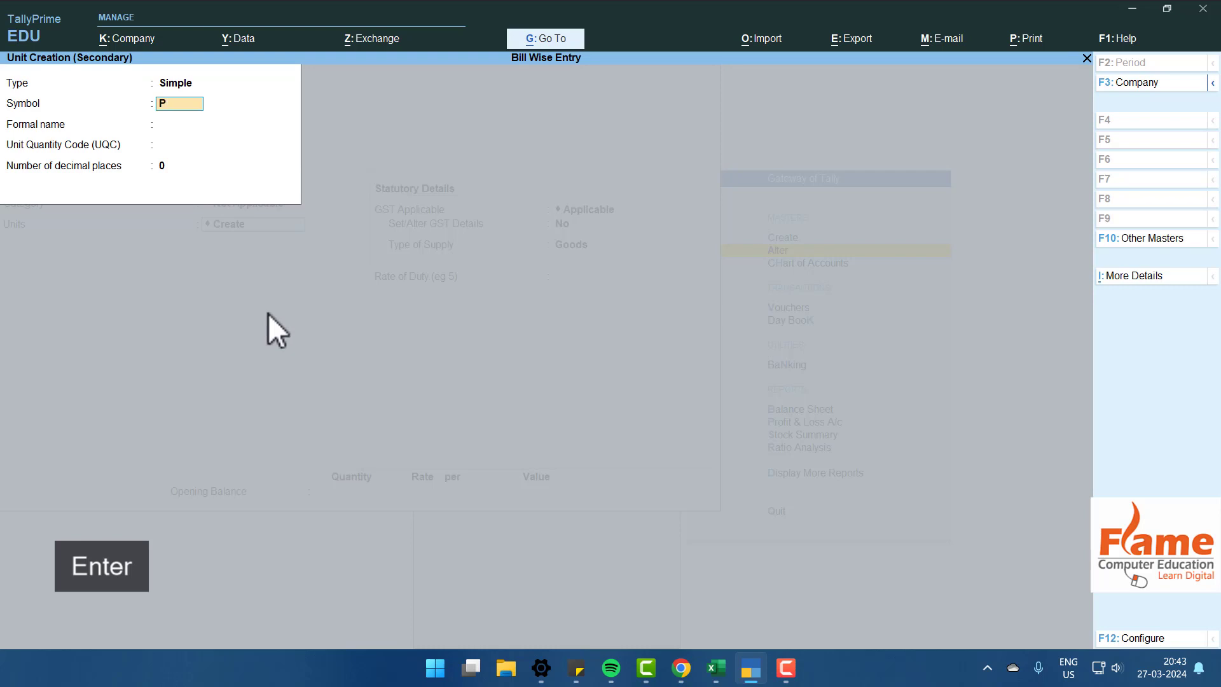
{"action": "key", "text": "Return"}
{"action": "key", "text": "Return"}
{"action": "key", "text": "Return"}
{"action": "key", "text": "Return"}
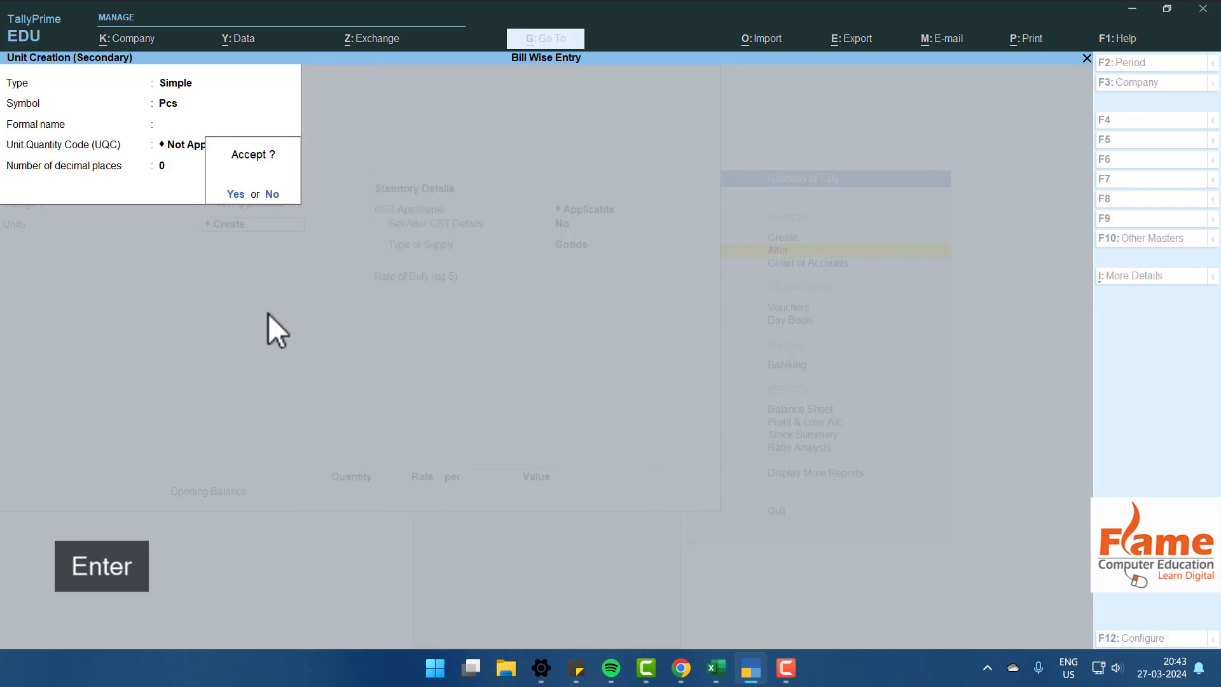
{"action": "key", "text": "Return"}
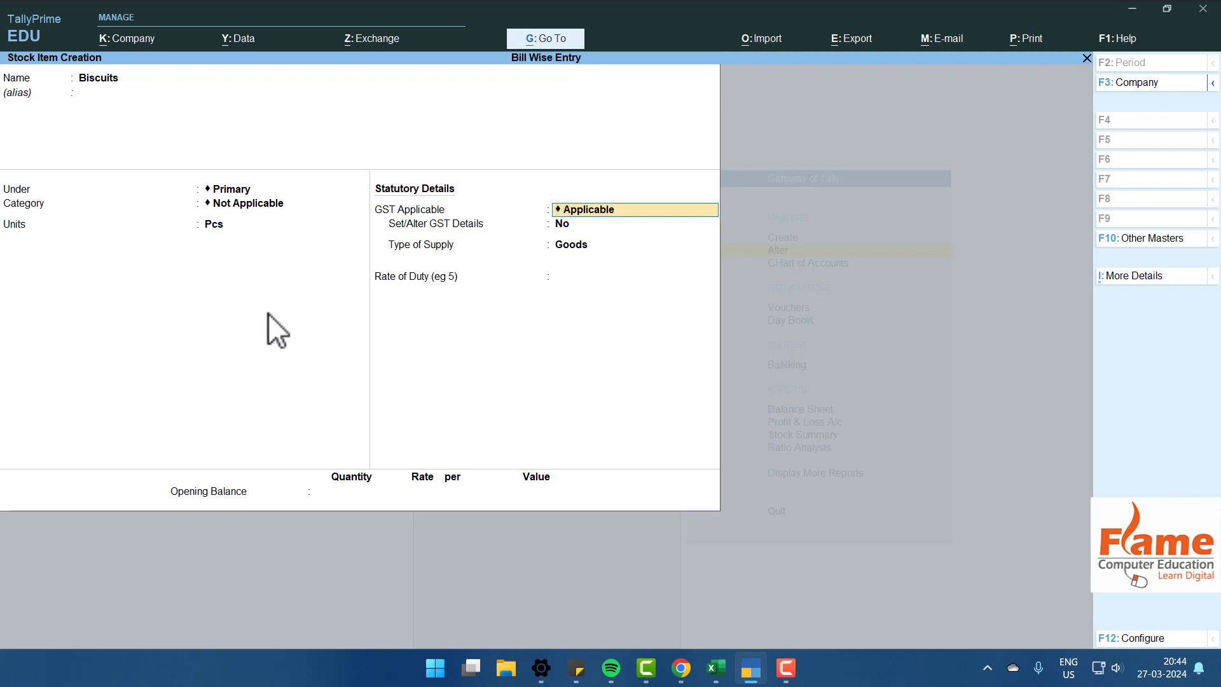
Set GST applicability of the Biscuits item to Not Applicable and leave the rate of duty at 0.
{"action": "key", "text": "BackSpace"}
{"action": "key", "text": "Down"}
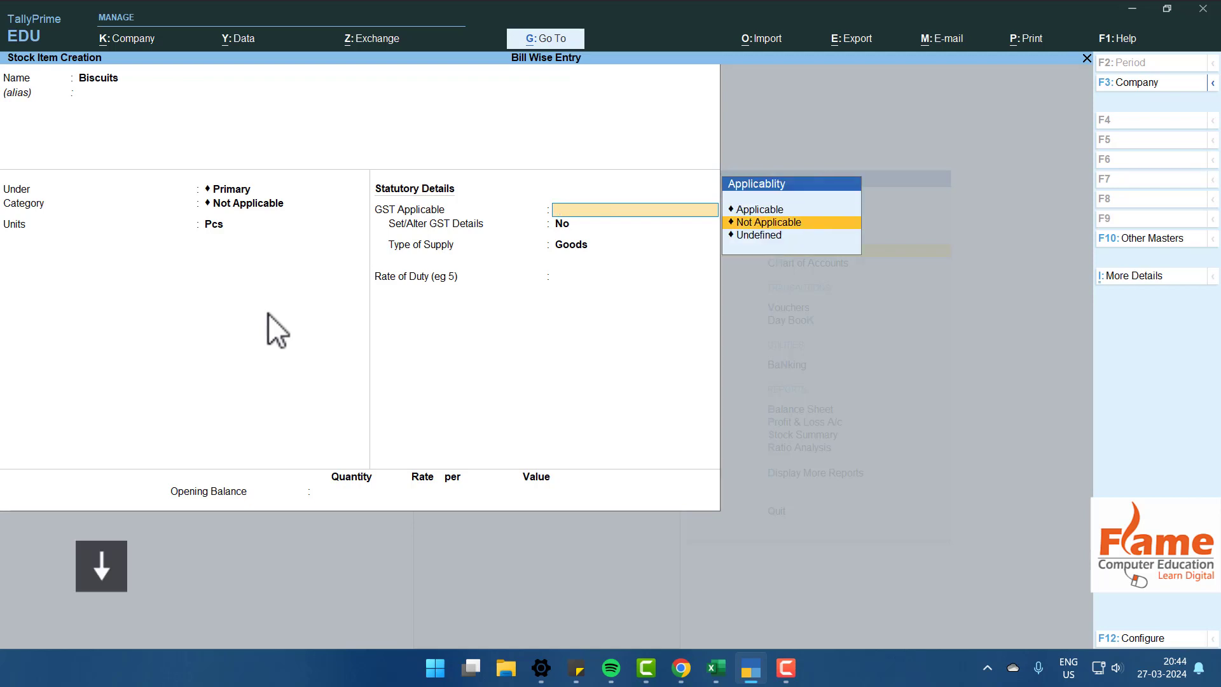
{"action": "key", "text": "Down"}
{"action": "key", "text": "Up"}
{"action": "key", "text": "Return"}
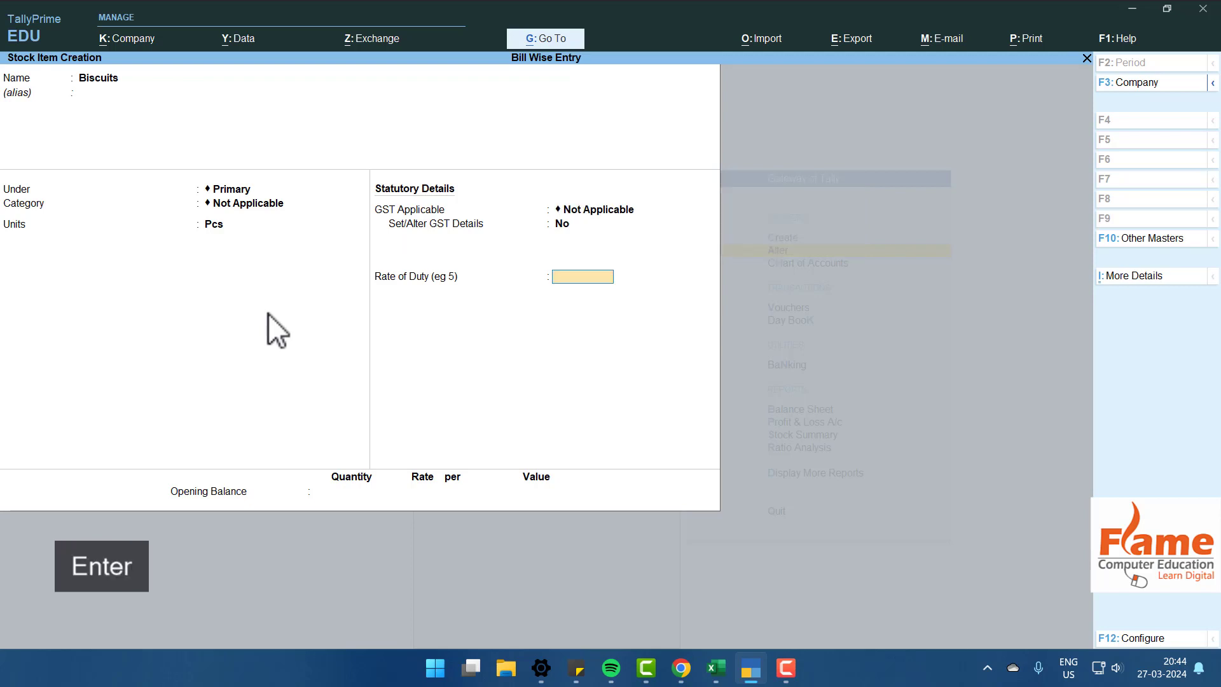
{"action": "key", "text": "Return"}
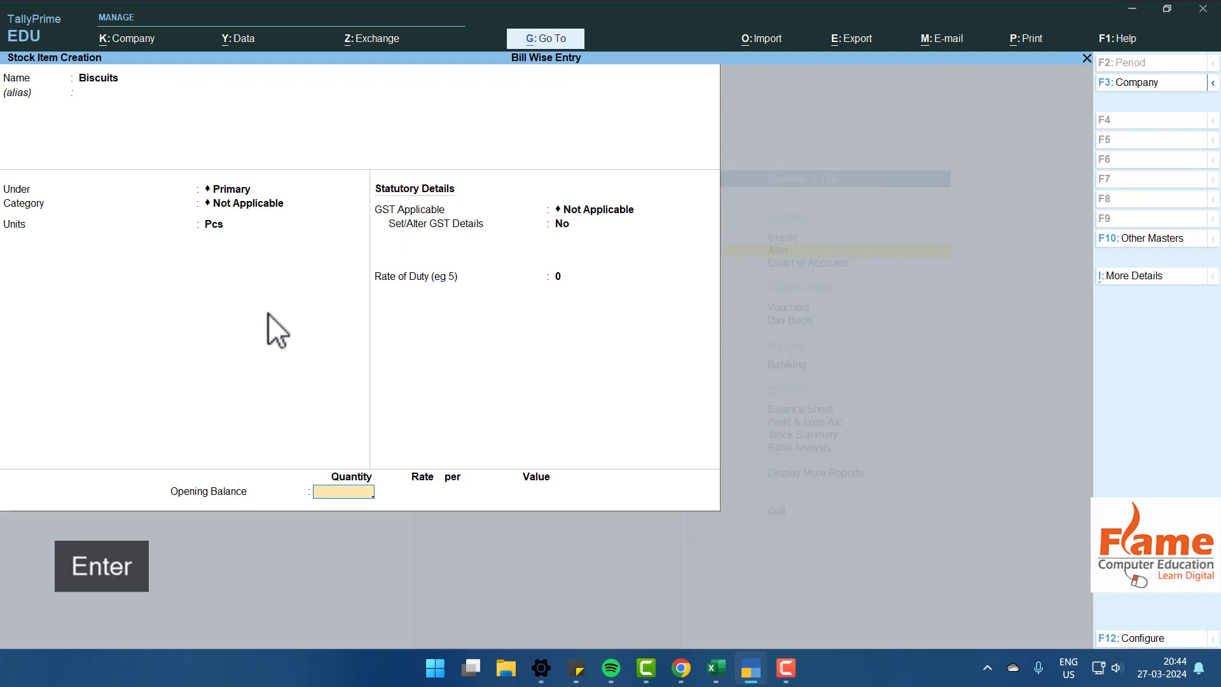
Enter an opening balance of 5,000 Pcs at a rate of 8, save the stock item and return to the Gateway of Tally.
{"action": "type", "text": "50000"}
{"action": "key", "text": "BackSpace"}
{"action": "key", "text": "Return"}
{"action": "type", "text": "8"}
{"action": "key", "text": "Return"}
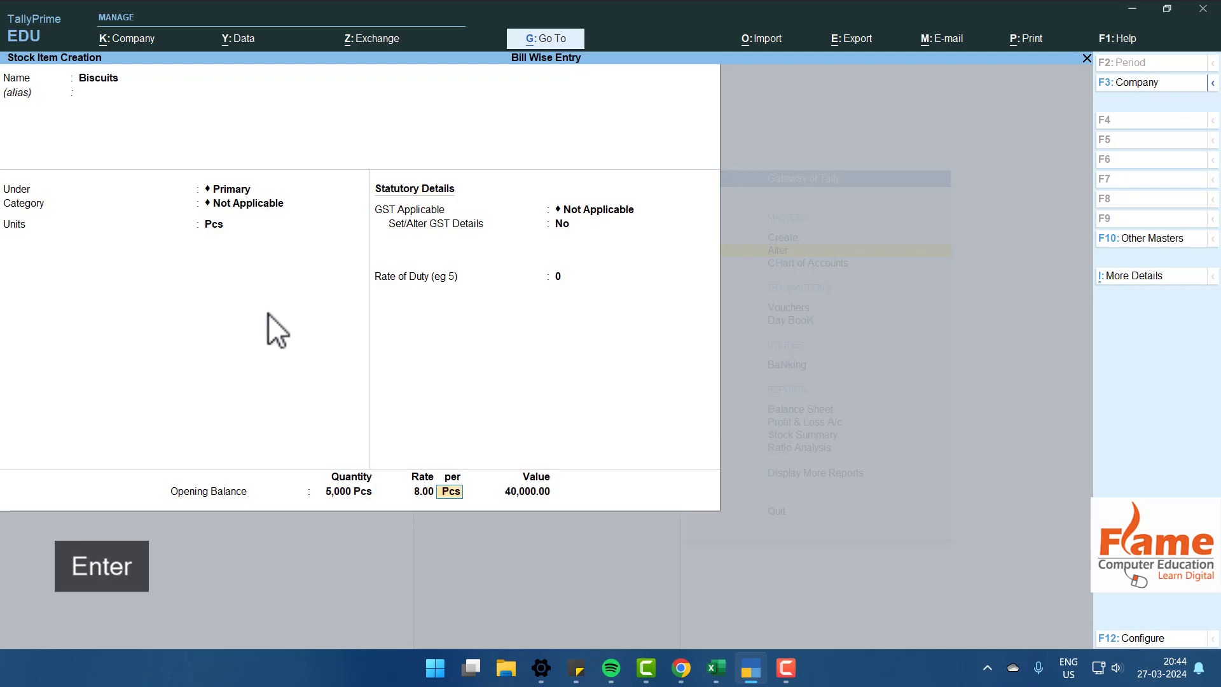
{"action": "key", "text": "Return"}
{"action": "key", "text": "Return"}
{"action": "key", "text": "Return"}
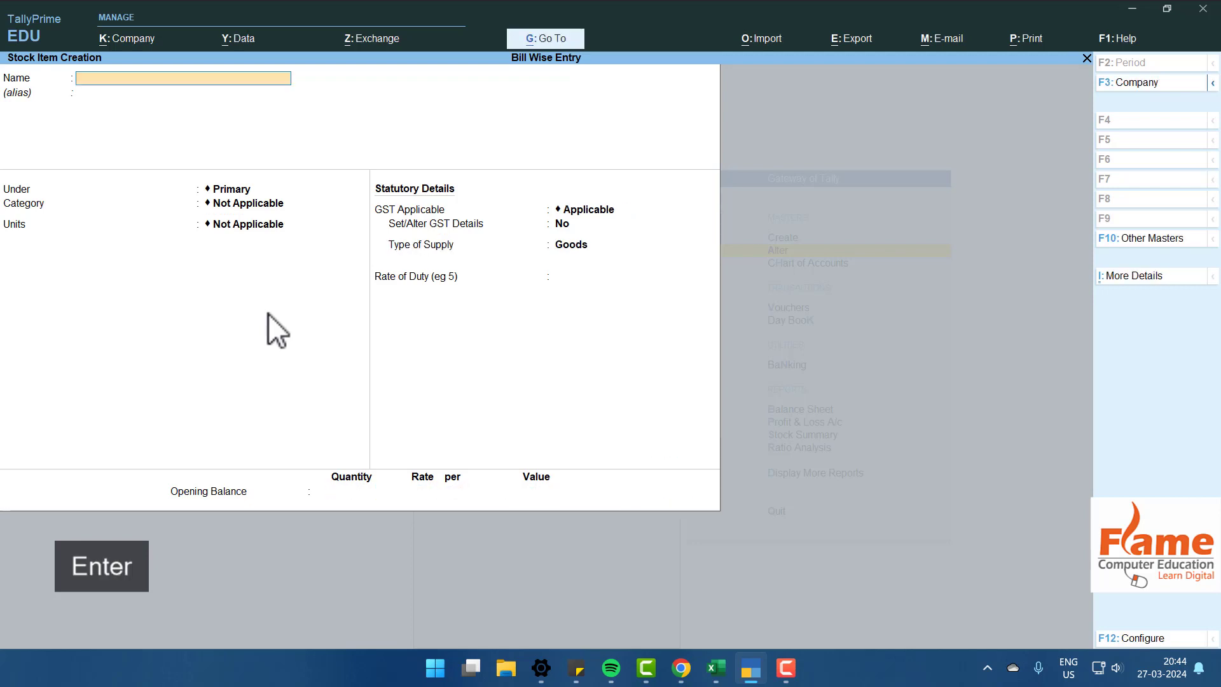
{"action": "key", "text": "Escape"}
{"action": "key", "text": "Escape"}
{"action": "key", "text": "Escape"}
Open a new sales voucher in accounting voucher creation.
{"action": "key", "text": "Down"}
{"action": "key", "text": "Down"}
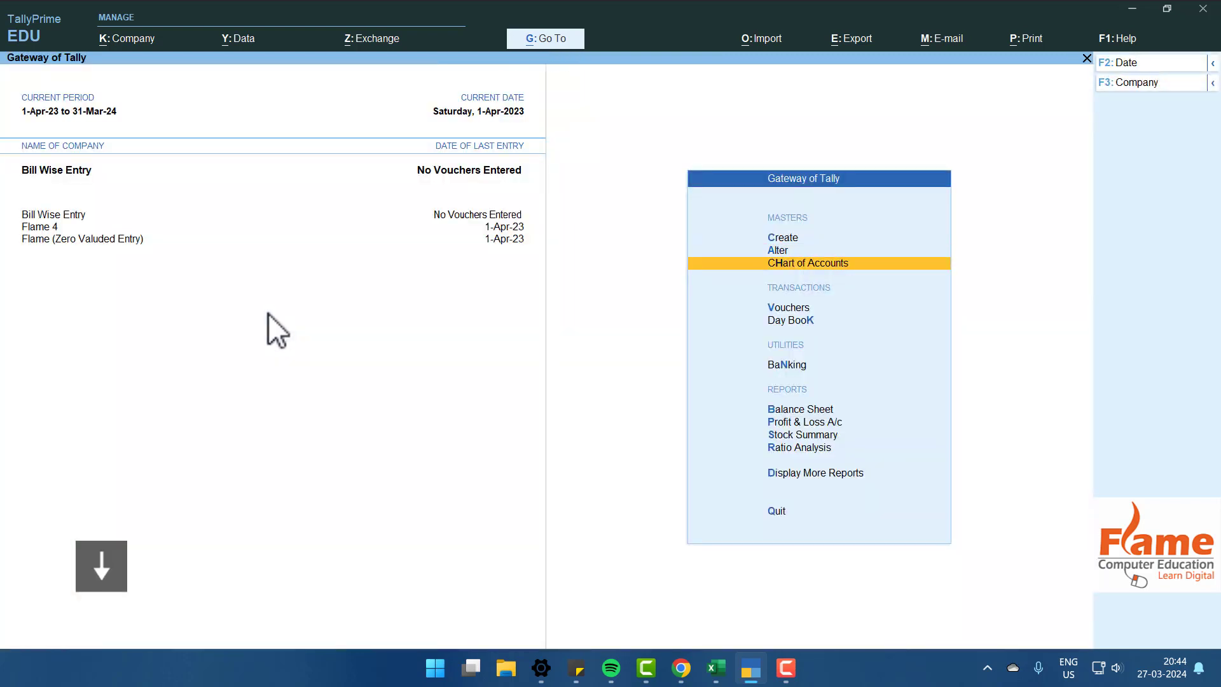
{"action": "key", "text": "Return"}
{"action": "key", "text": "F8"}
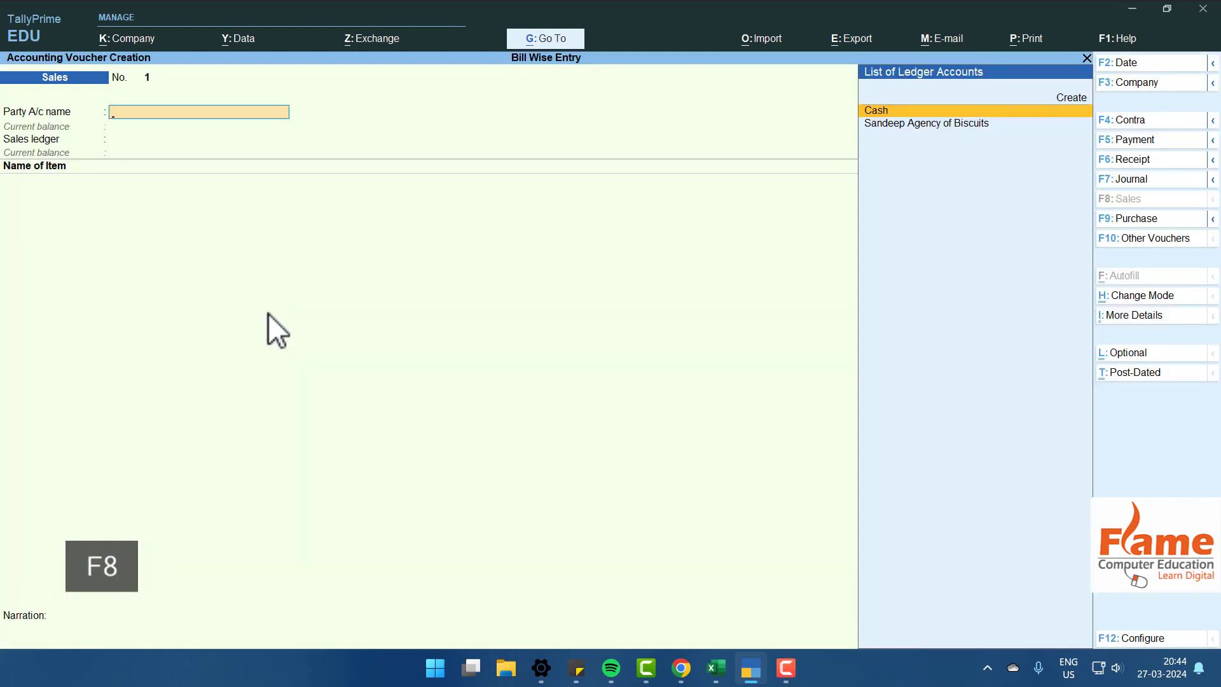
Set Sandeep Agency of Biscuits as the party of sales voucher 1 and accept its dispatch and party details without entries.
{"action": "key", "text": "Down"}
{"action": "key", "text": "Return"}
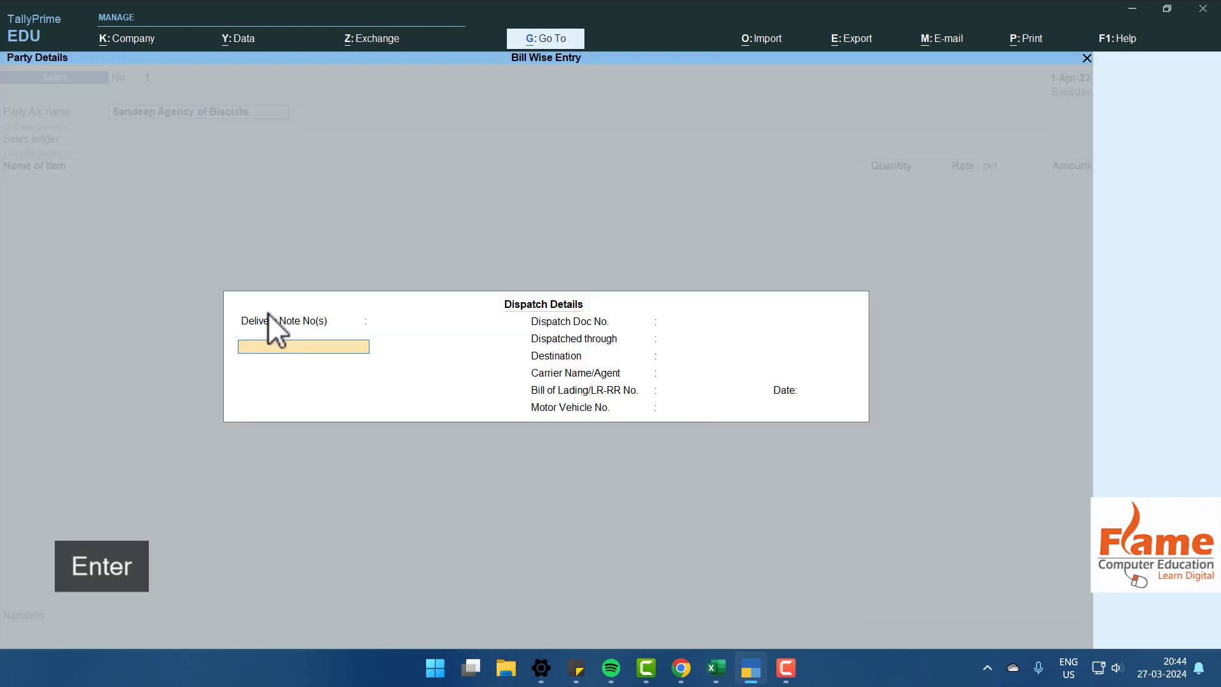
{"action": "key", "text": "ctrl+a"}
{"action": "key", "text": "ctrl+a"}
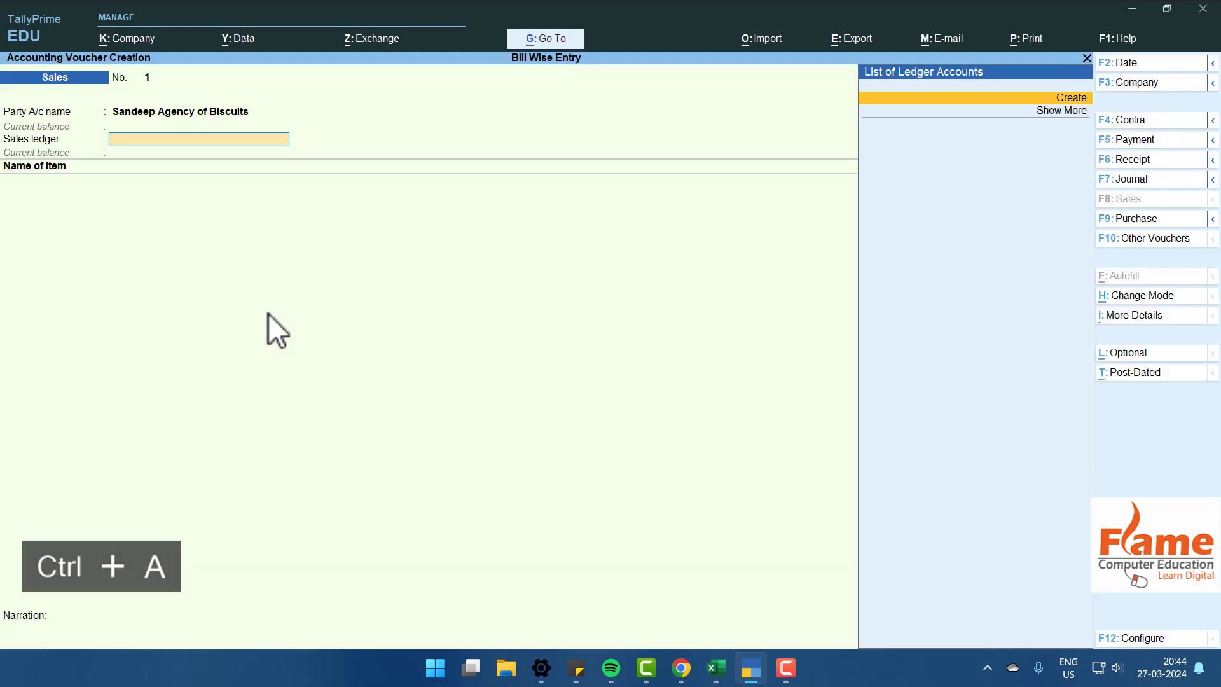
Create a sales ledger named Sale under the sales accounts group and use it in the voucher.
{"action": "key", "text": "Return"}
{"action": "type", "text": "Sale"}
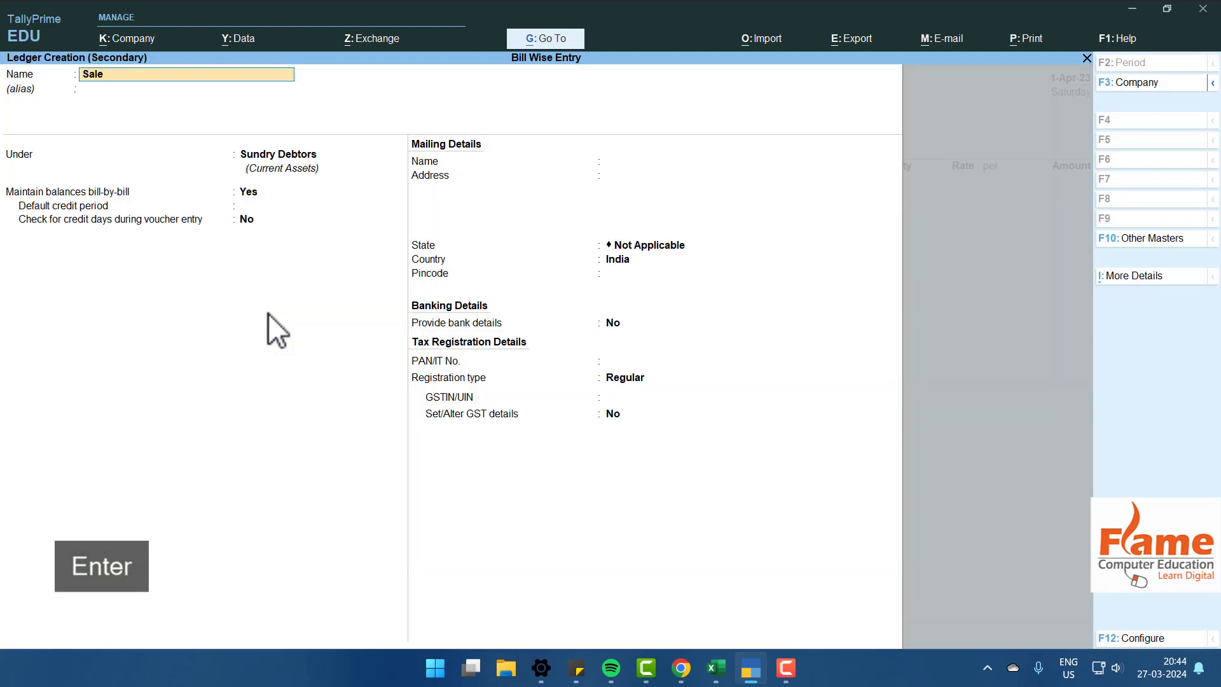
{"action": "key", "text": "Return"}
{"action": "type", "text": "Sal"}
{"action": "key", "text": "Return"}
{"action": "key", "text": "ctrl+a"}
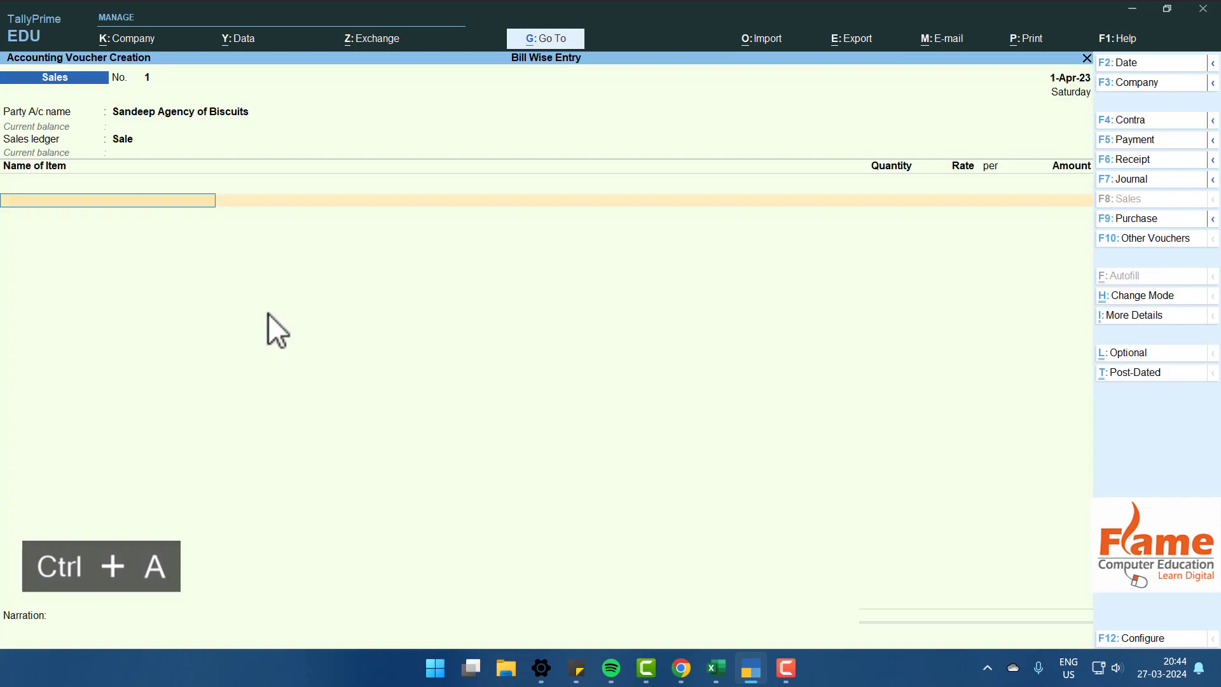
Add 100 Pcs of Biscuits at a rate of 10 per Pcs, end the item list and proceed to the bill-wise details.
{"action": "key", "text": "Down"}
{"action": "key", "text": "Return"}
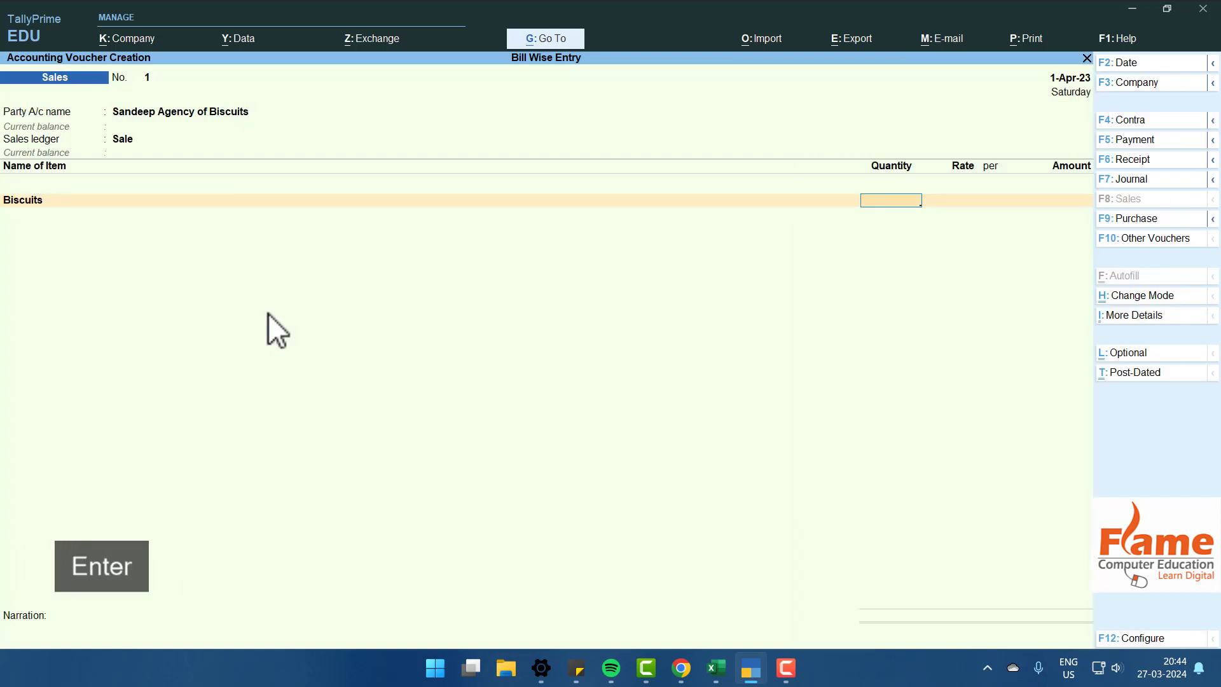
{"action": "type", "text": "100"}
{"action": "key", "text": "Return"}
{"action": "type", "text": "10"}
{"action": "key", "text": "Return"}
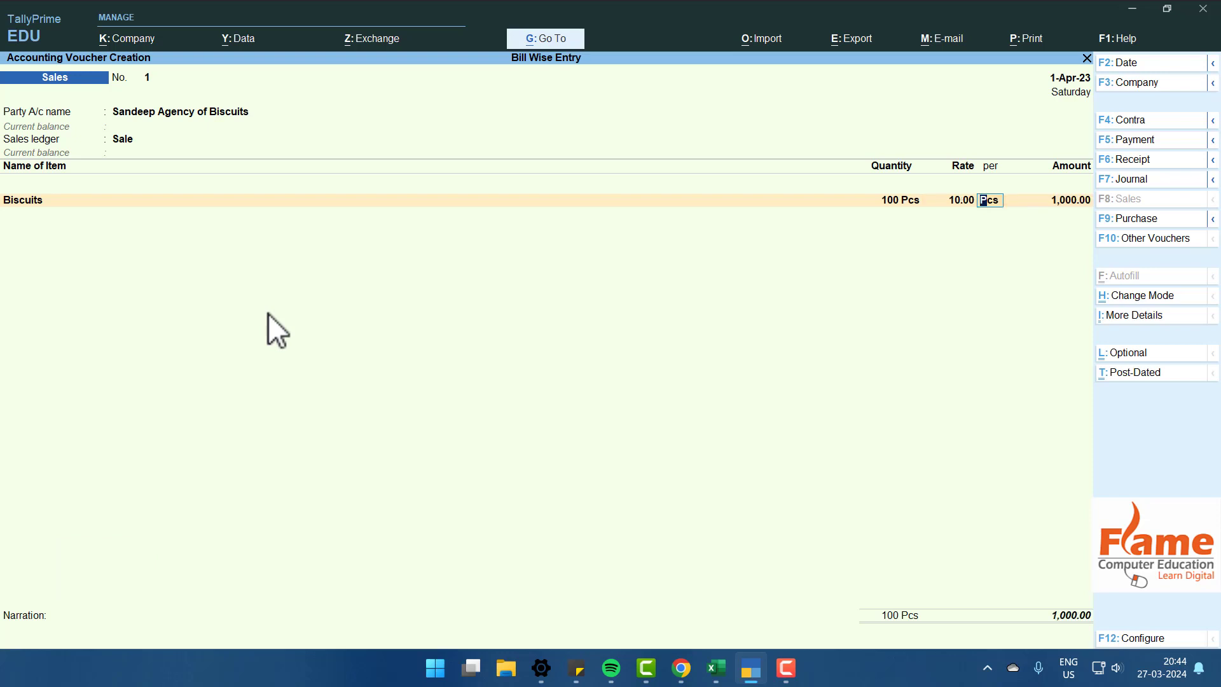
{"action": "key", "text": "Return"}
{"action": "key", "text": "Return"}
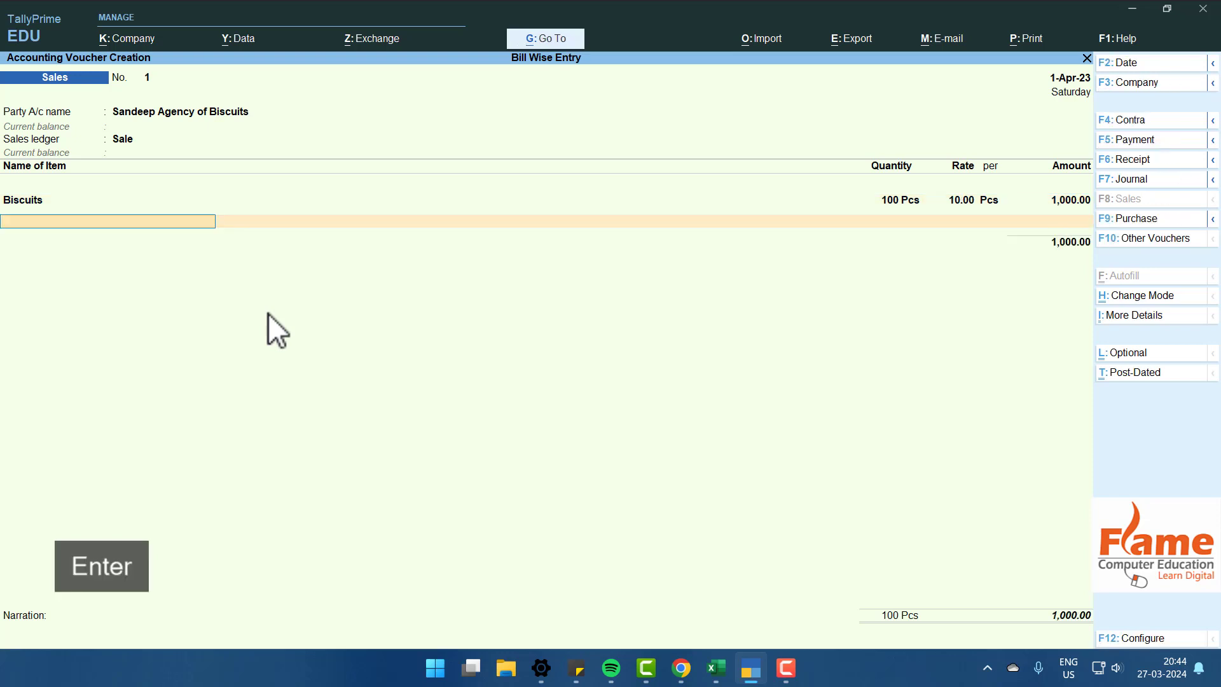
{"action": "key", "text": "Return"}
{"action": "key", "text": "Return"}
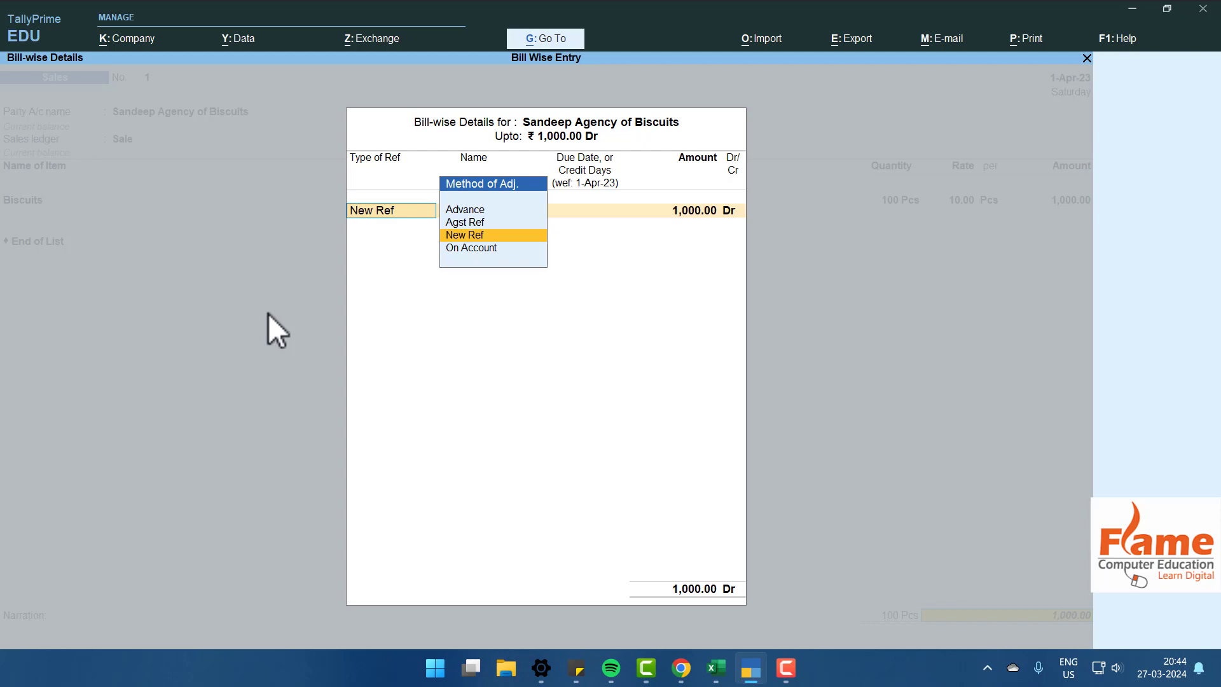
Look through the bill adjustment methods Advance, Agst Ref, New Ref and On Account.
{"action": "key", "text": "Return"}
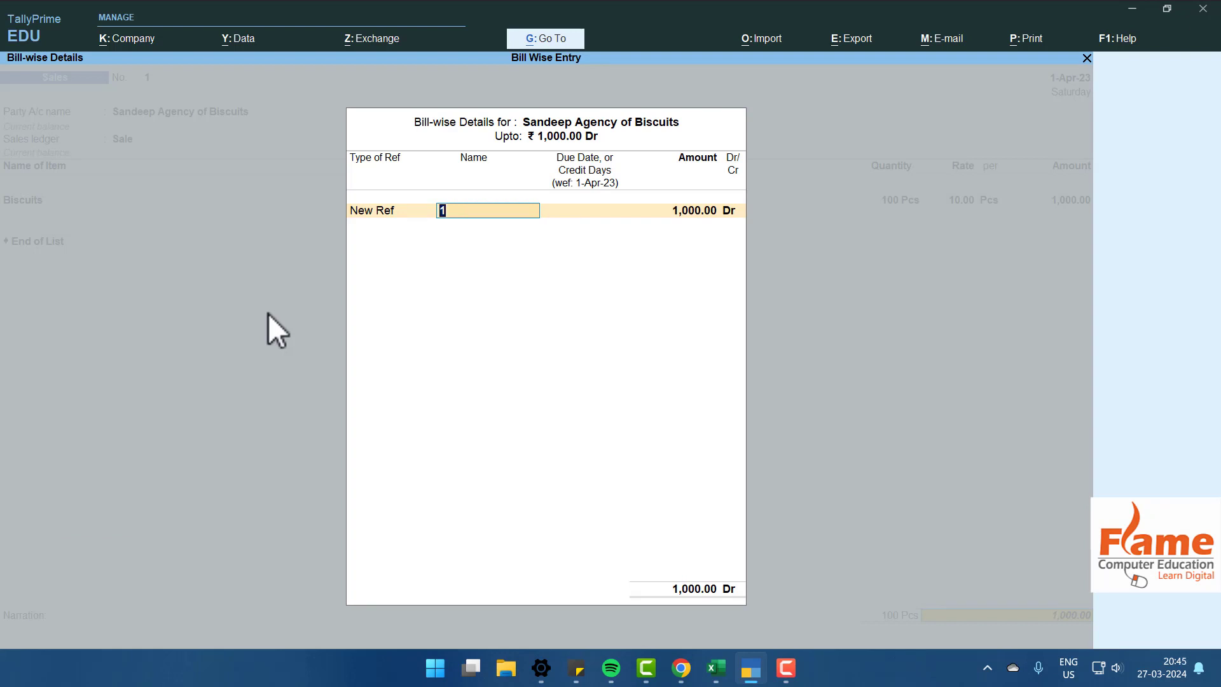
{"action": "key", "text": "BackSpace"}
{"action": "key", "text": "Up"}
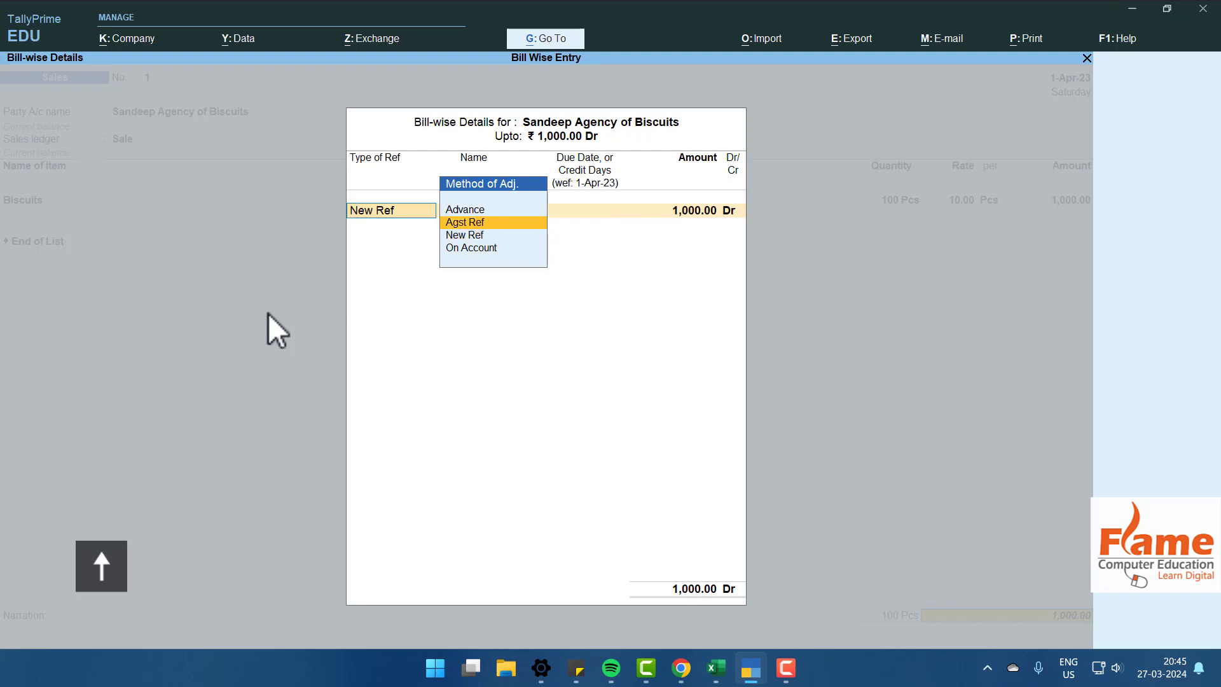
{"action": "key", "text": "Up"}
{"action": "key", "text": "Down"}
{"action": "key", "text": "Down"}
{"action": "key", "text": "Down"}
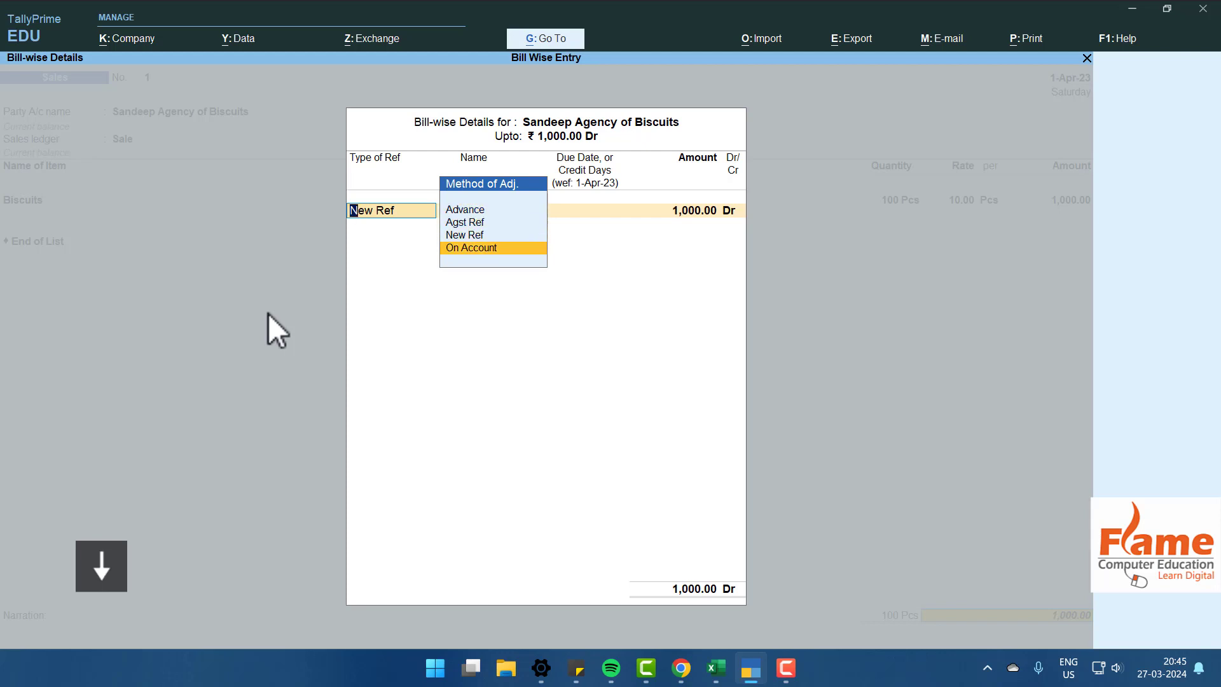
{"action": "key", "text": "Up"}
Record the bill as New Ref 1 with a credit period of 10 days and save the voucher without narration.
{"action": "key", "text": "Return"}
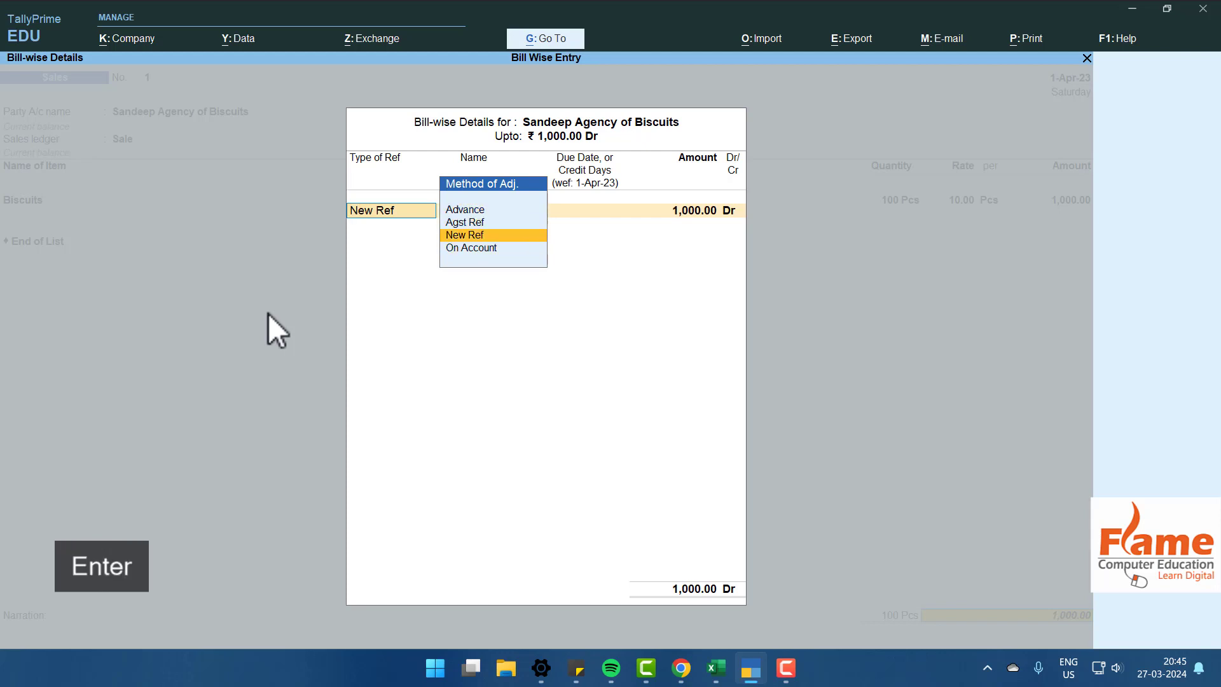
{"action": "key", "text": "Return"}
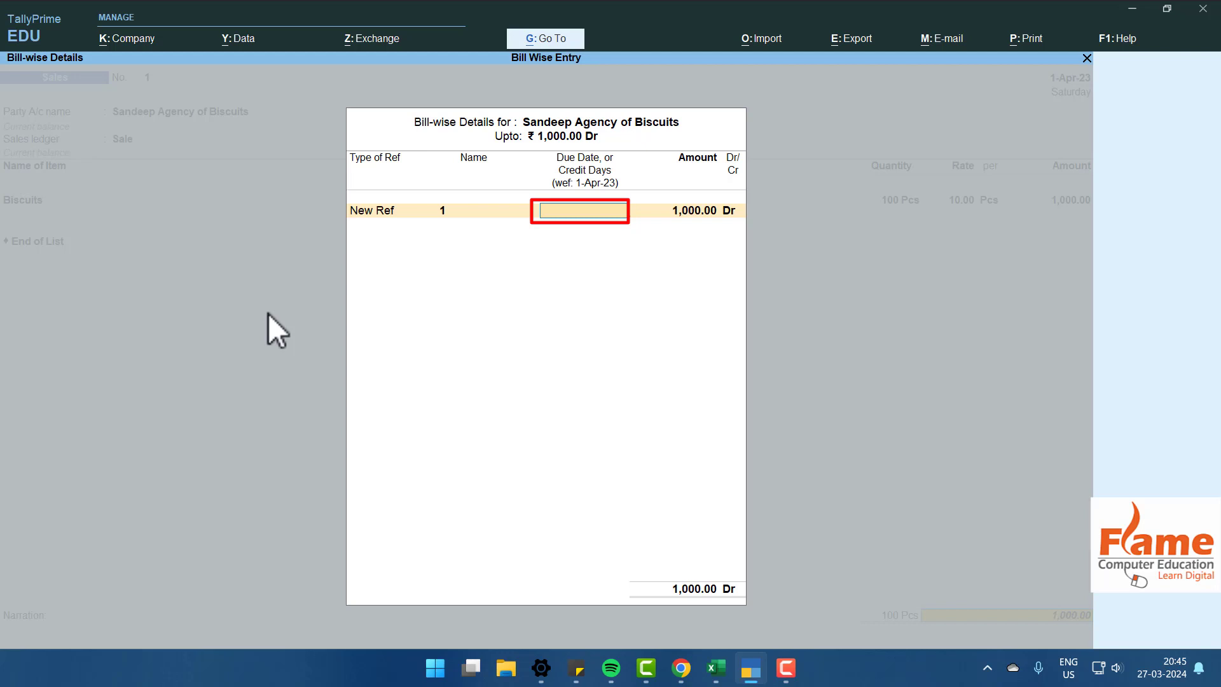
{"action": "type", "text": "0"}
{"action": "key", "text": "Return"}
{"action": "key", "text": "Return"}
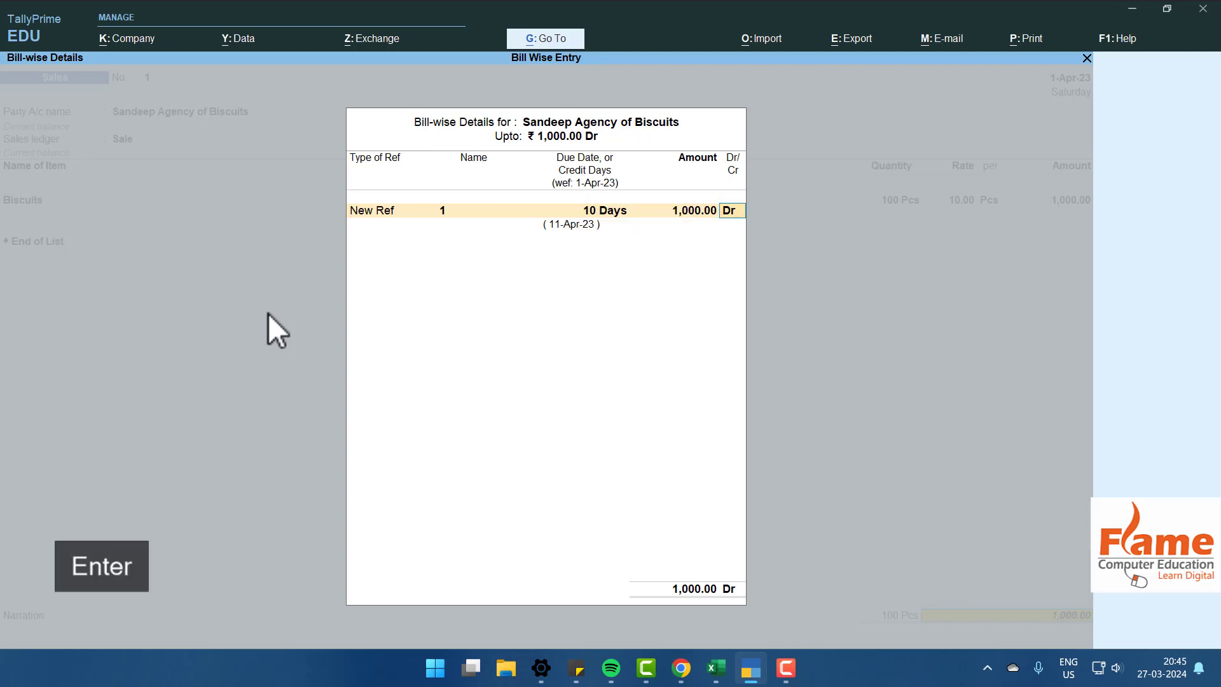
{"action": "key", "text": "Return"}
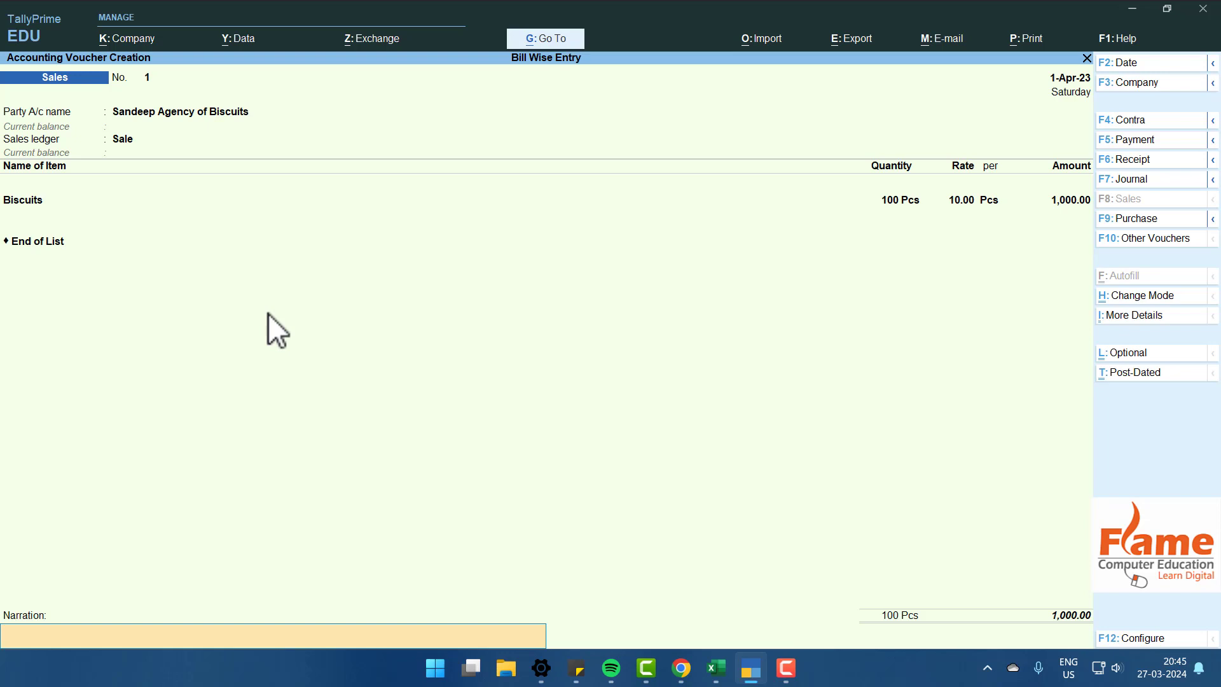
{"action": "key", "text": "Return"}
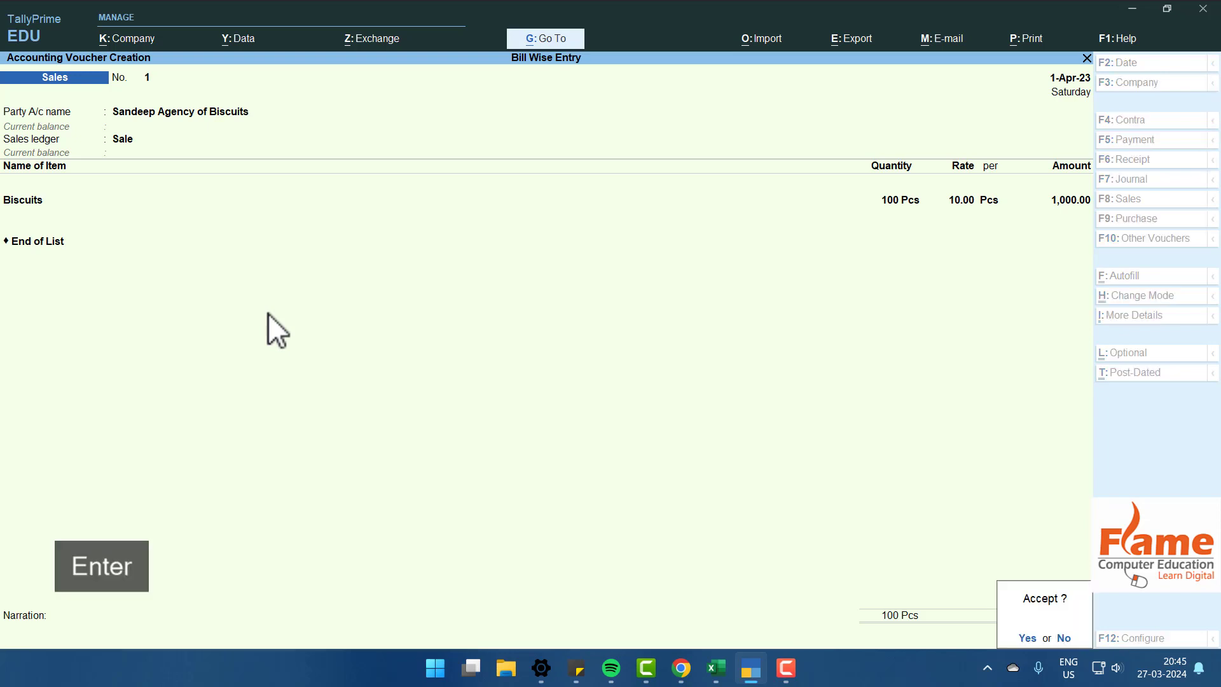
{"action": "key", "text": "Return"}
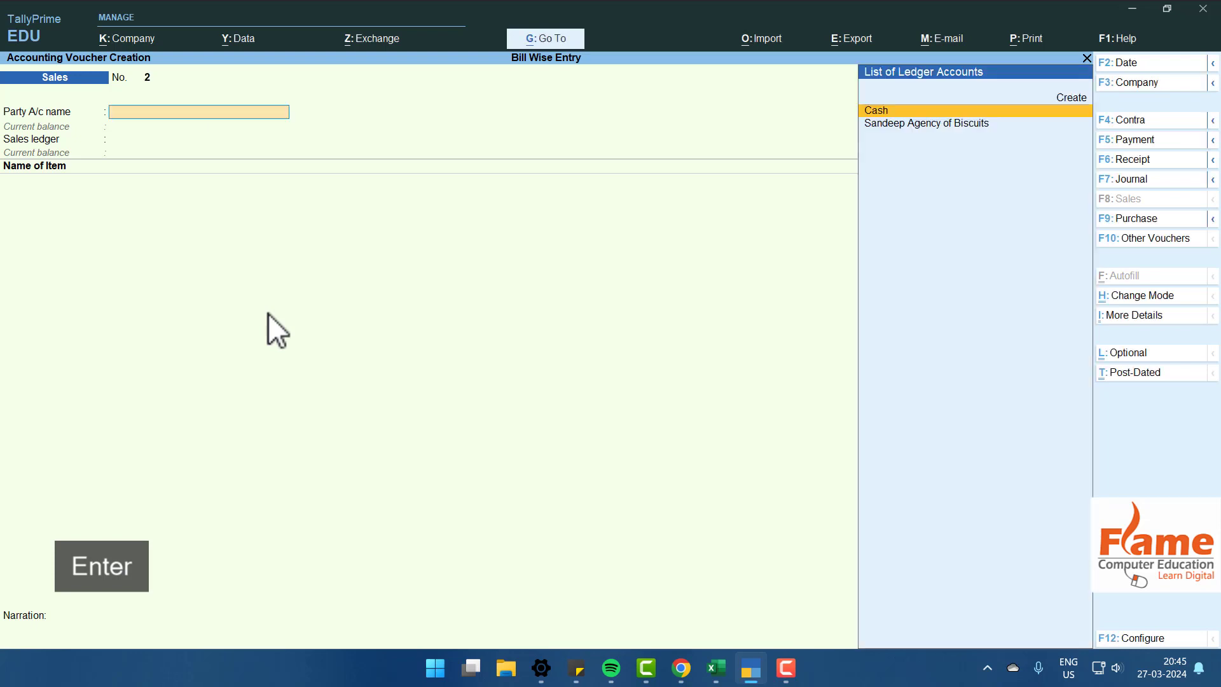
Set Sandeep Agency of Biscuits as the party of sales voucher 2, with blank dispatch details and the Sale ledger.
{"action": "key", "text": "Down"}
{"action": "key", "text": "Return"}
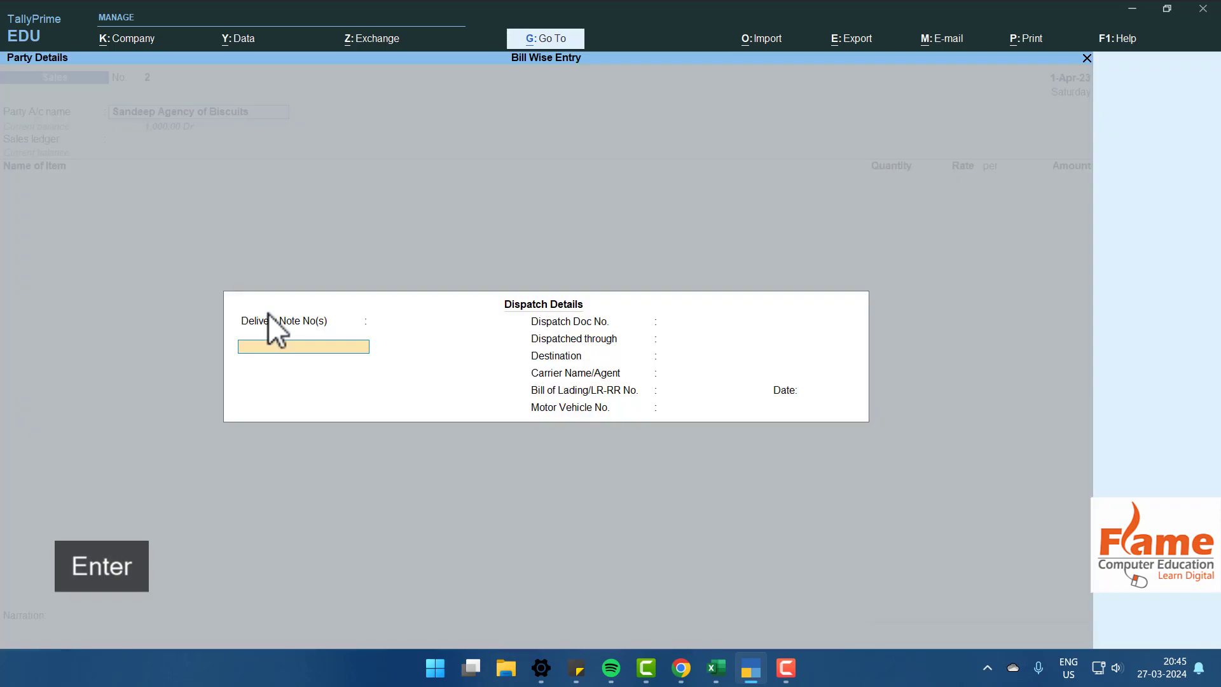
{"action": "key", "text": "ctrl+a"}
{"action": "key", "text": "ctrl+a"}
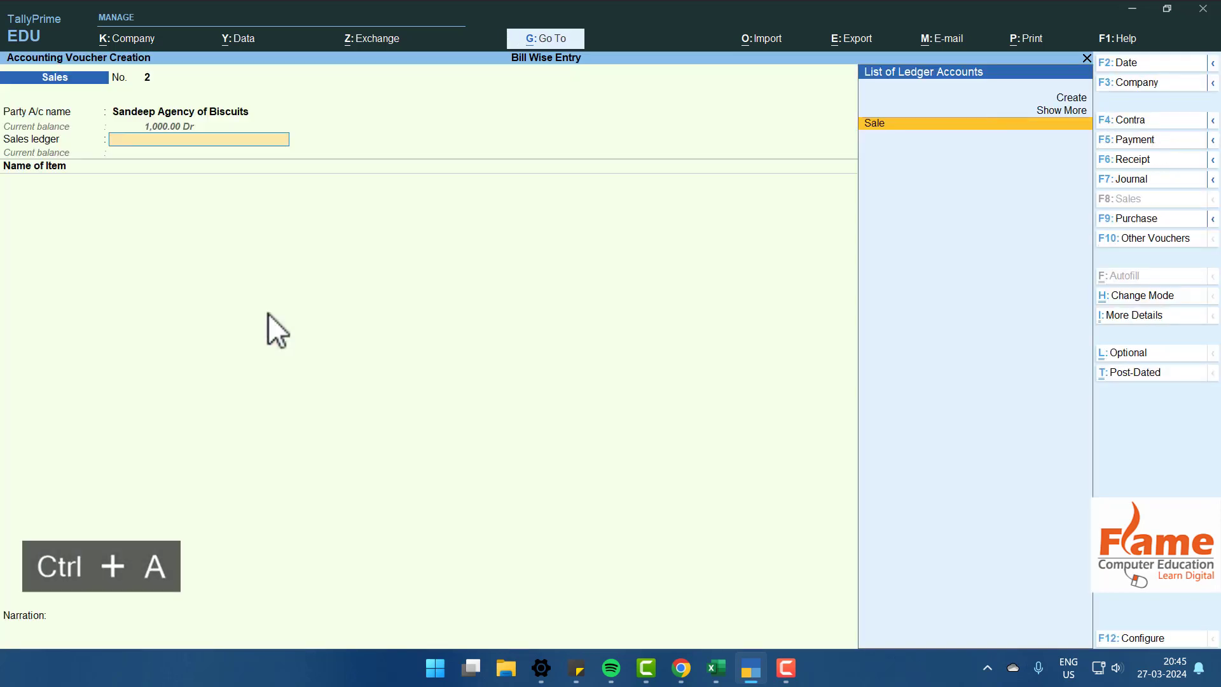
{"action": "key", "text": "Return"}
Add 50 Pcs of Biscuits at a rate of 10 to voucher 2 and end the item list.
{"action": "key", "text": "Down"}
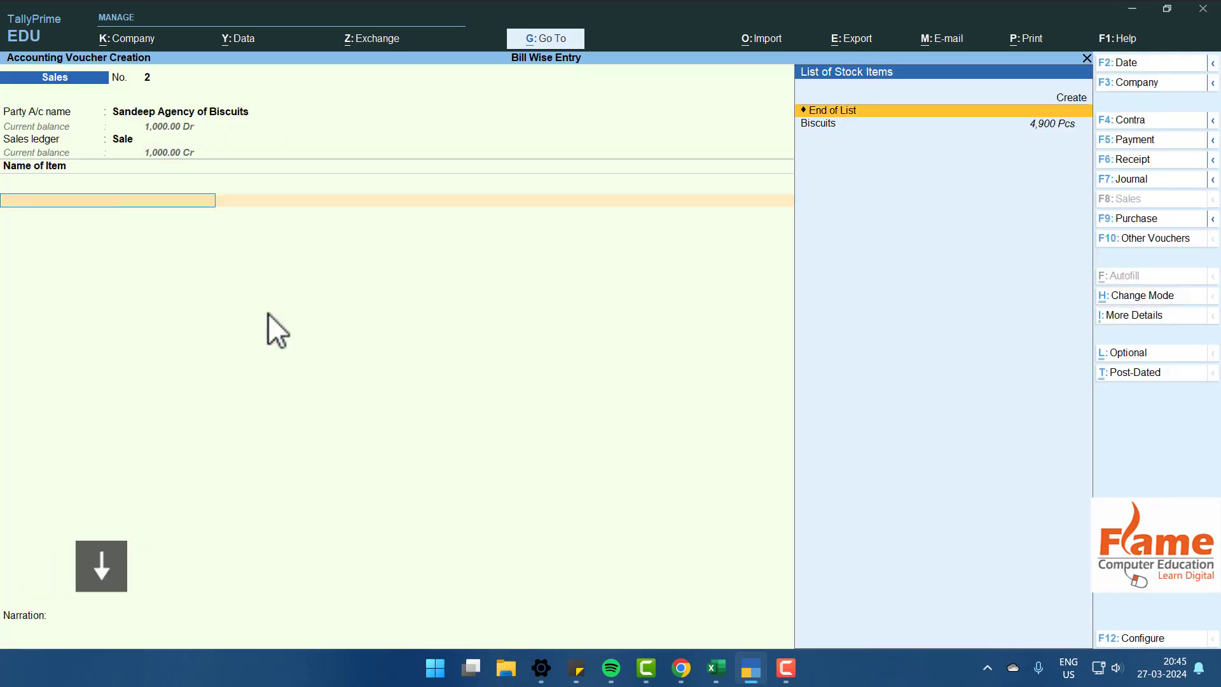
{"action": "key", "text": "Down"}
{"action": "key", "text": "Return"}
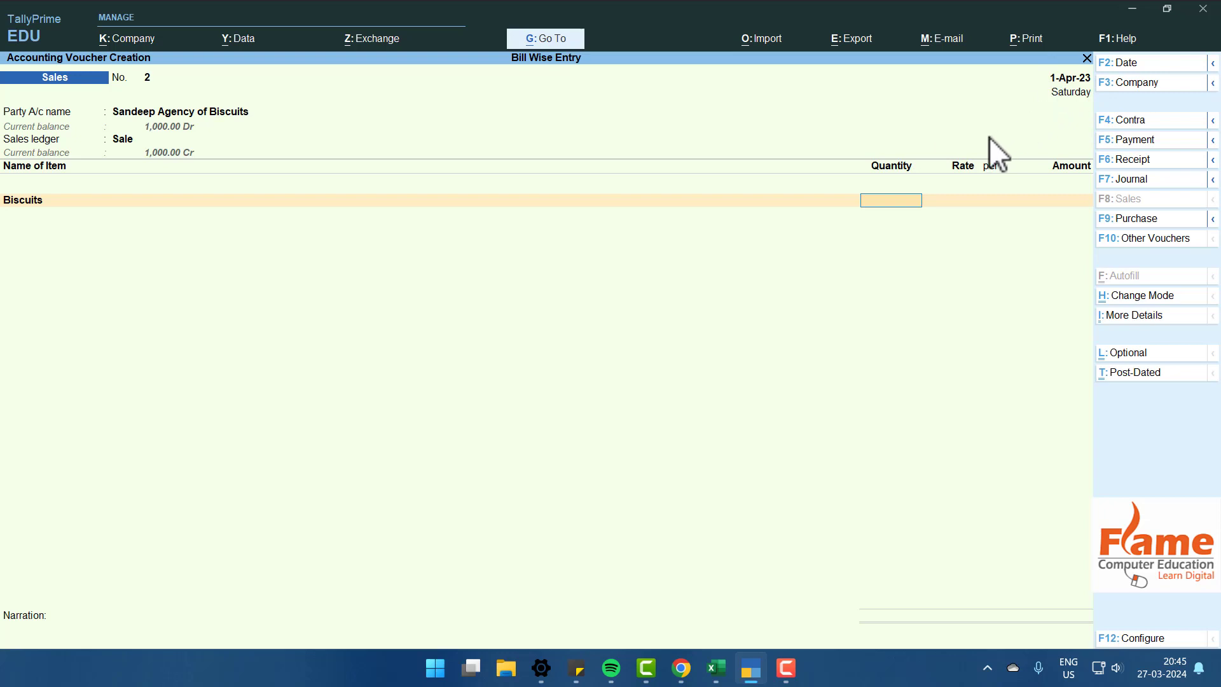
{"action": "type", "text": "50"}
{"action": "key", "text": "Return"}
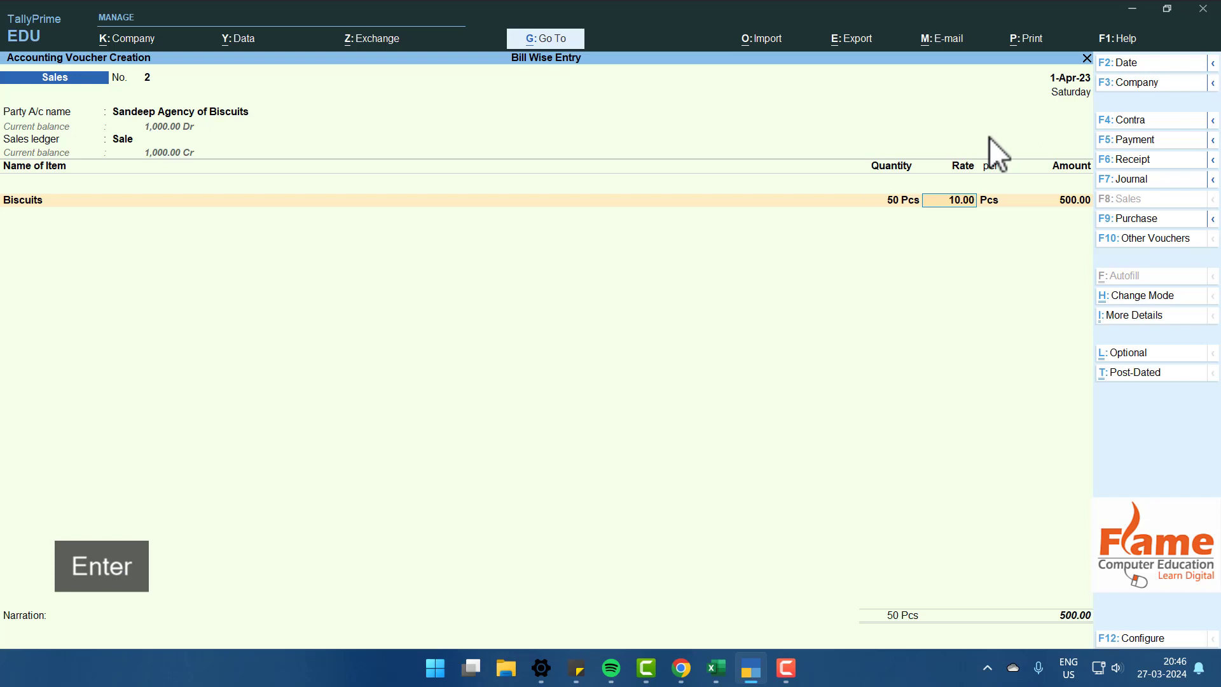
{"action": "key", "text": "Return"}
{"action": "key", "text": "Return"}
{"action": "key", "text": "Return"}
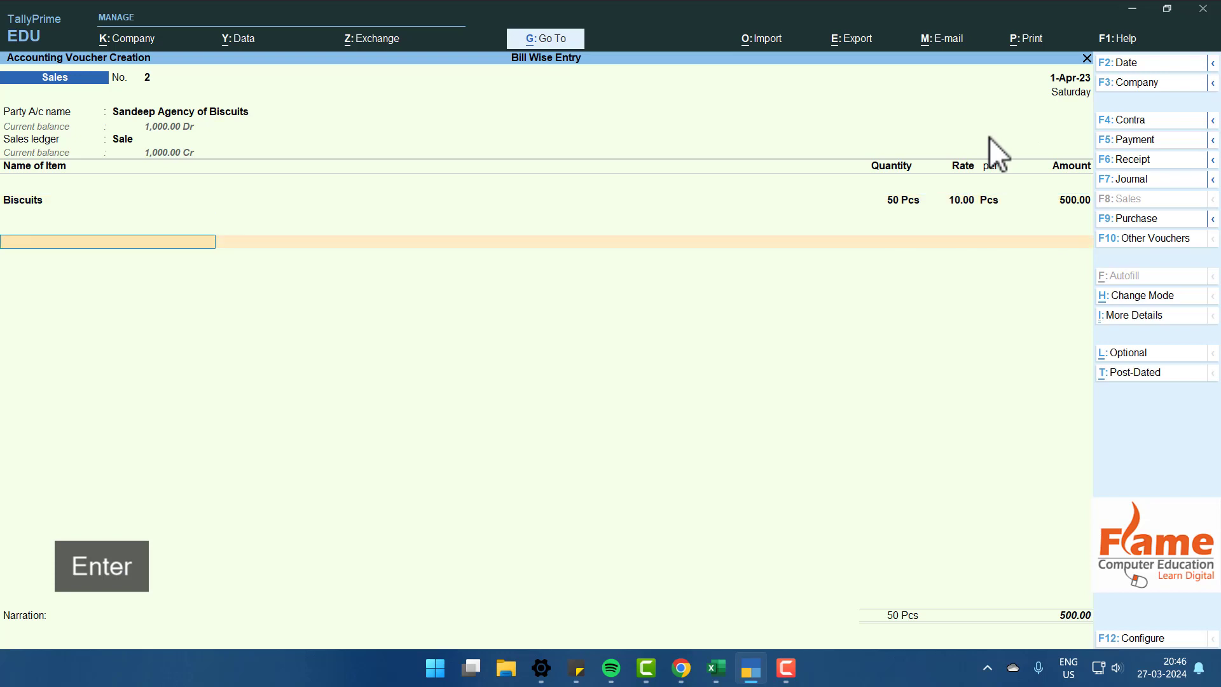
{"action": "key", "text": "Return"}
Record the bill as New Ref 2 with a credit period of 7 days and save sales voucher 2.
{"action": "key", "text": "Return"}
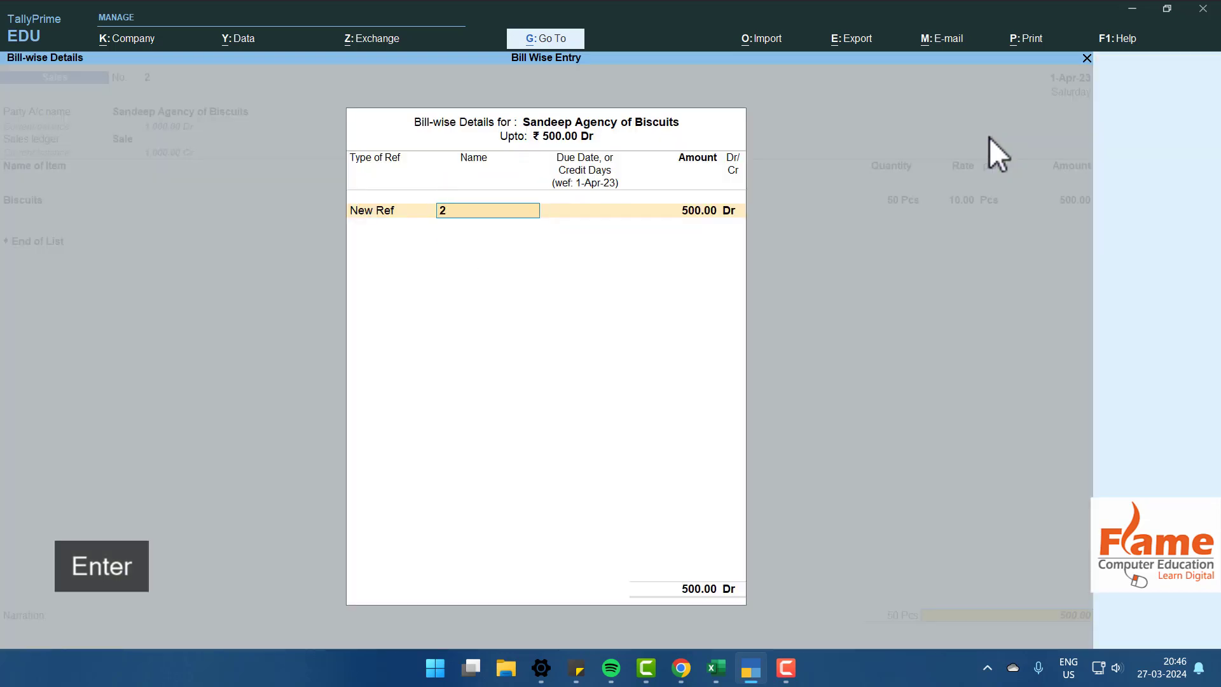
{"action": "key", "text": "Return"}
{"action": "key", "text": "Return"}
{"action": "key", "text": "Return"}
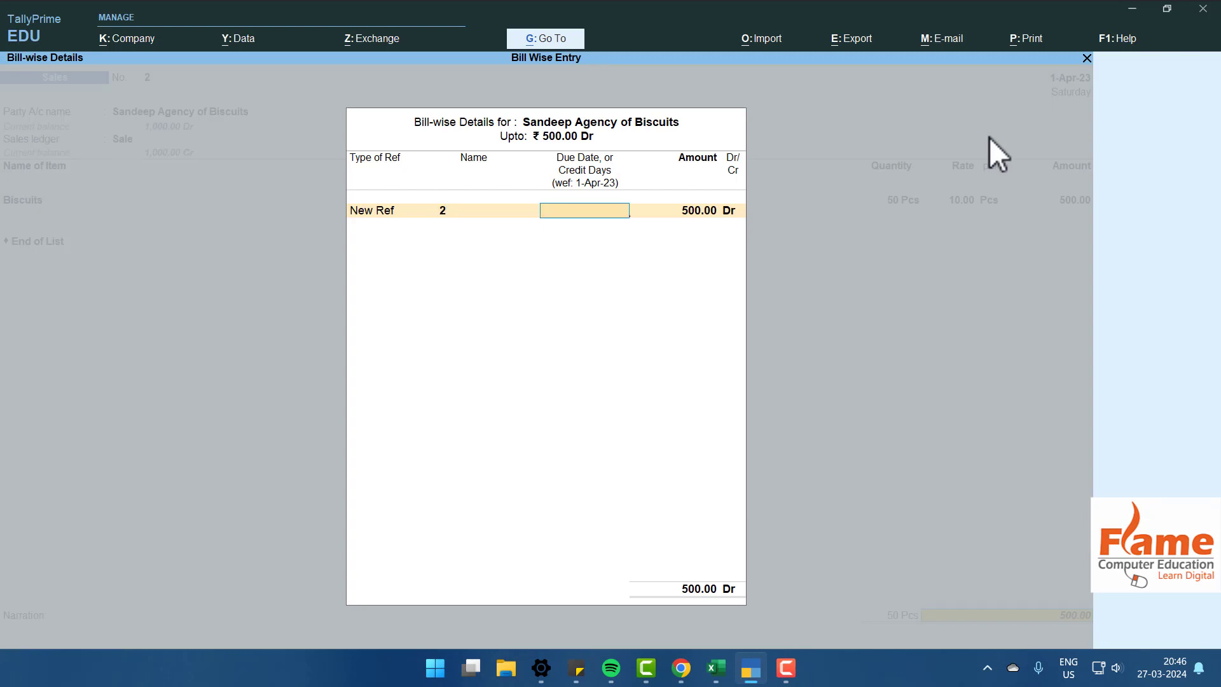
{"action": "key", "text": "BackSpace"}
{"action": "key", "text": "BackSpace"}
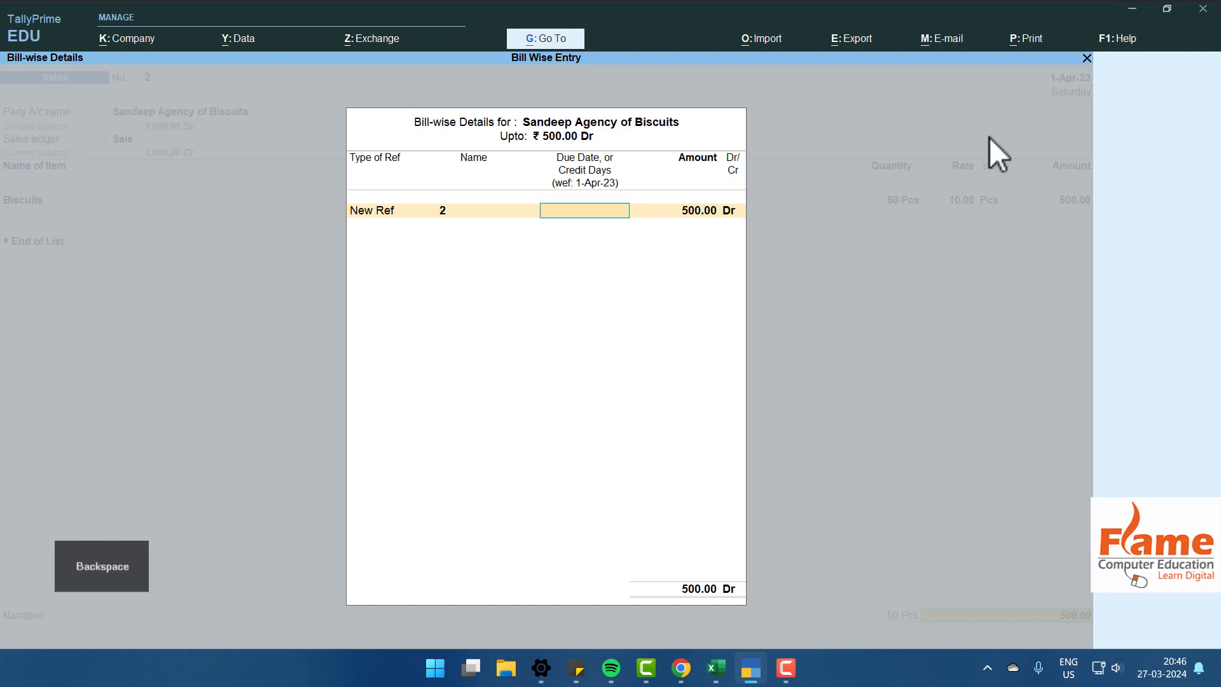
{"action": "type", "text": "7"}
{"action": "key", "text": "Return"}
{"action": "key", "text": "Return"}
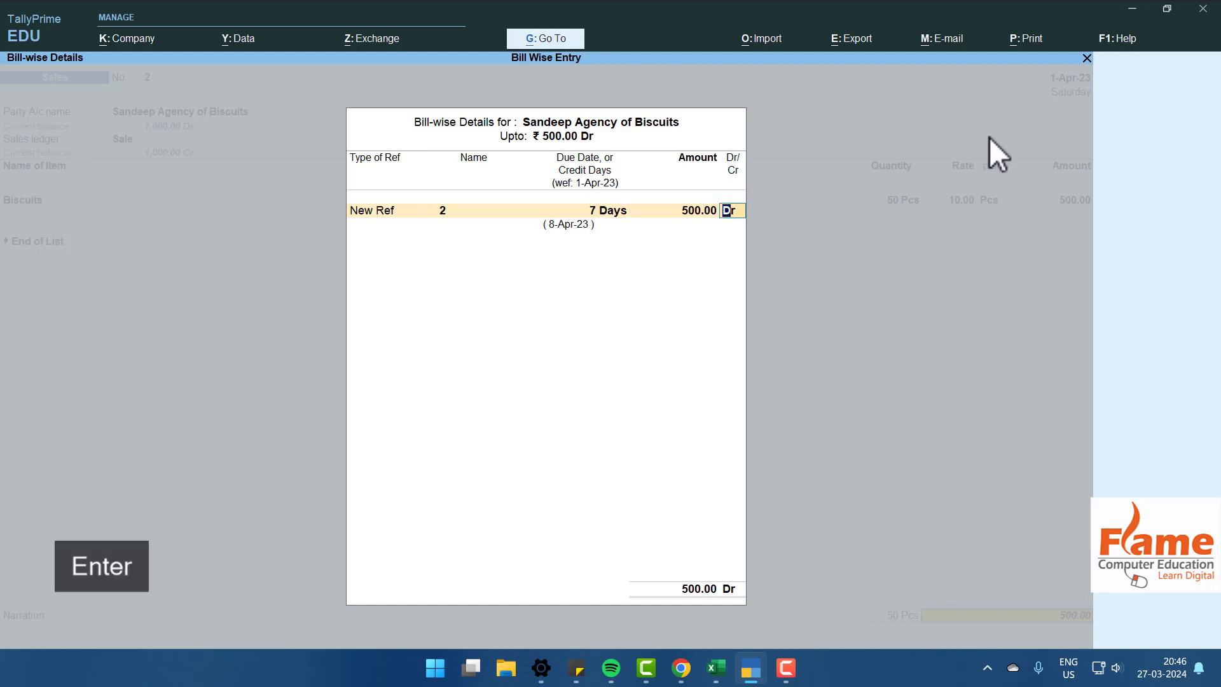
{"action": "key", "text": "Return"}
{"action": "key", "text": "Return"}
{"action": "key", "text": "Return"}
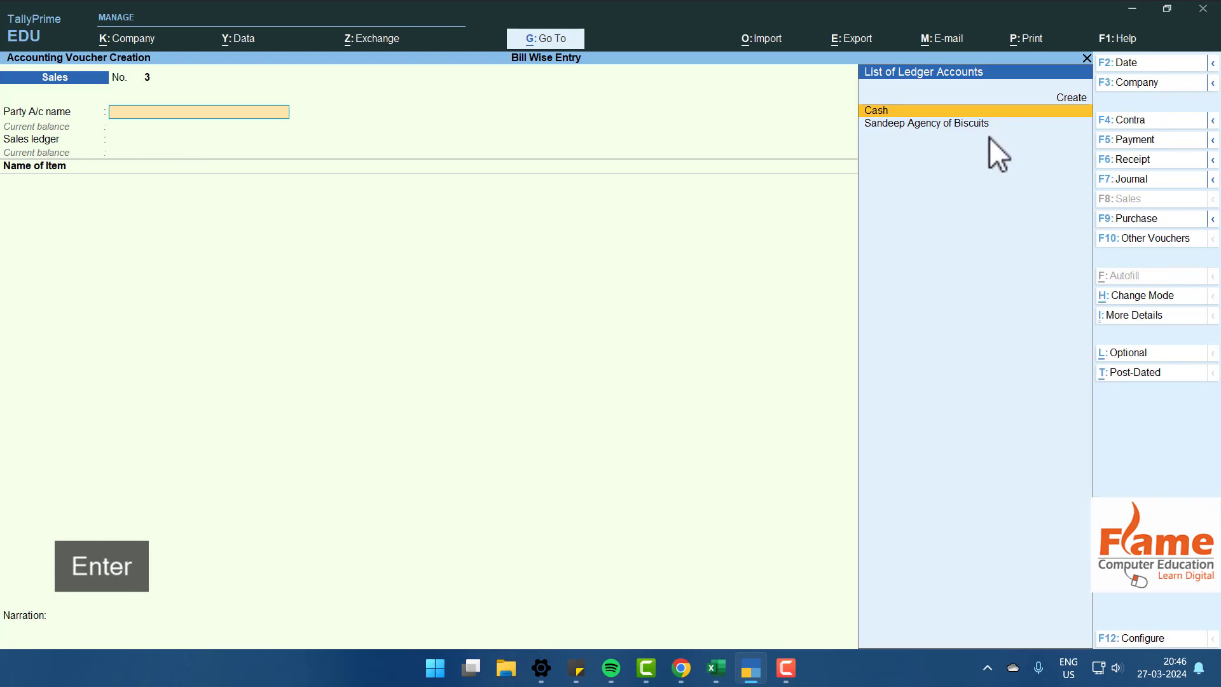
Set Sandeep Agency of Biscuits as the party of sales voucher 3, with blank dispatch details and the Sale ledger.
{"action": "key", "text": "Down"}
{"action": "key", "text": "Return"}
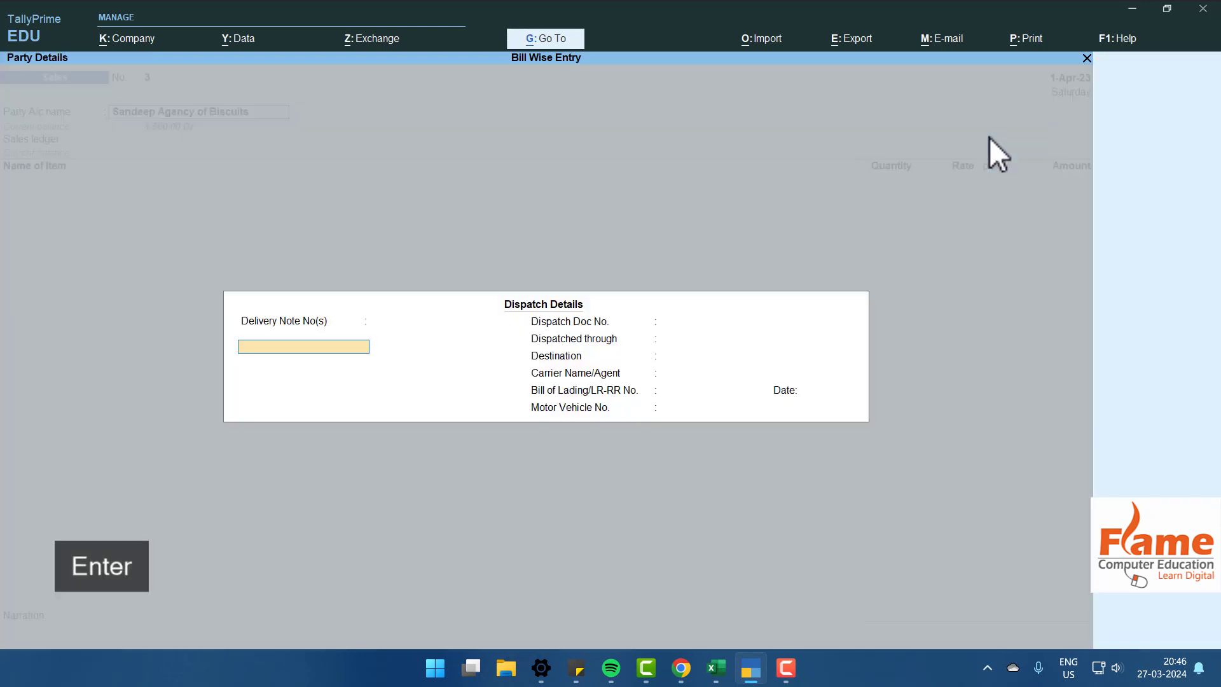
{"action": "key", "text": "ctrl+a"}
{"action": "key", "text": "ctrl+a"}
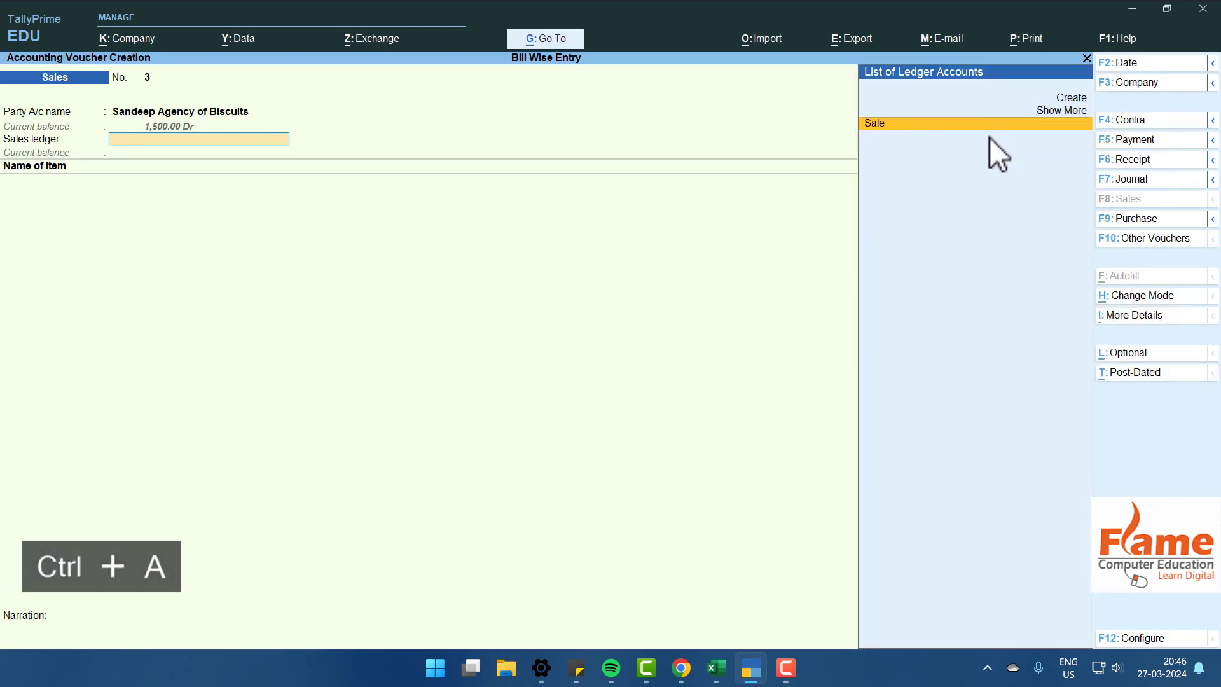
{"action": "key", "text": "Return"}
Add 25 Pcs of Biscuits at a rate of 10 to voucher 3 and proceed to its bill-wise details.
{"action": "key", "text": "Down"}
{"action": "key", "text": "Return"}
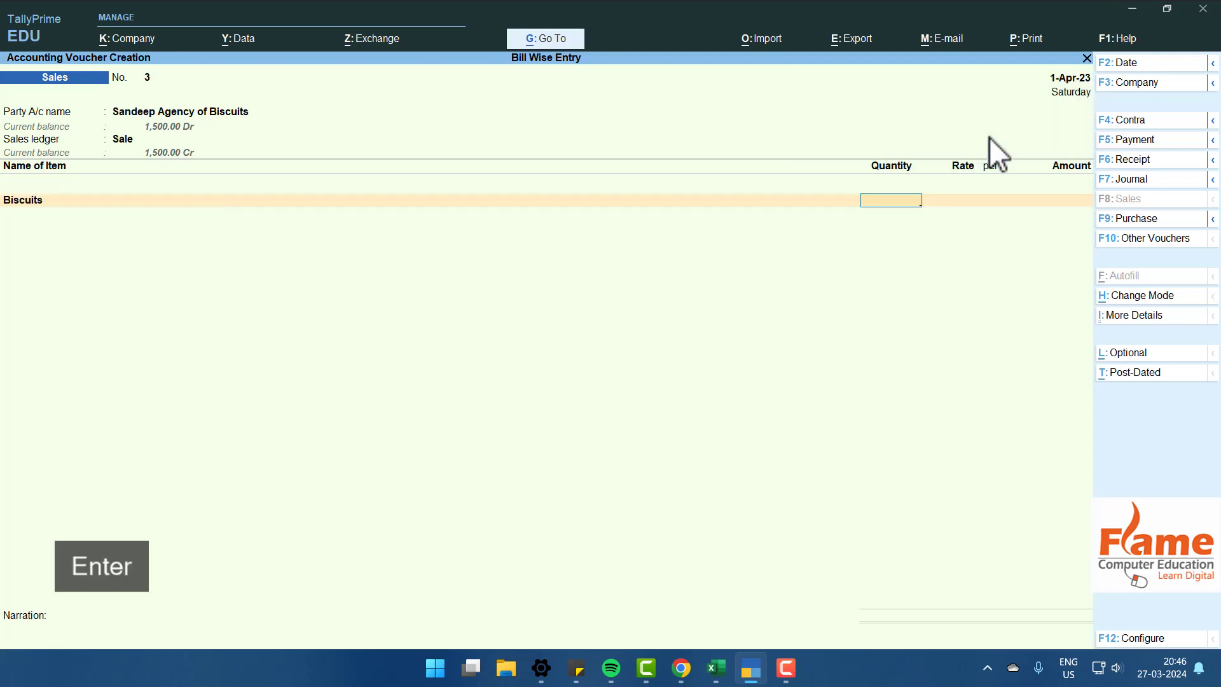
{"action": "type", "text": "25"}
{"action": "key", "text": "Return"}
{"action": "key", "text": "Return"}
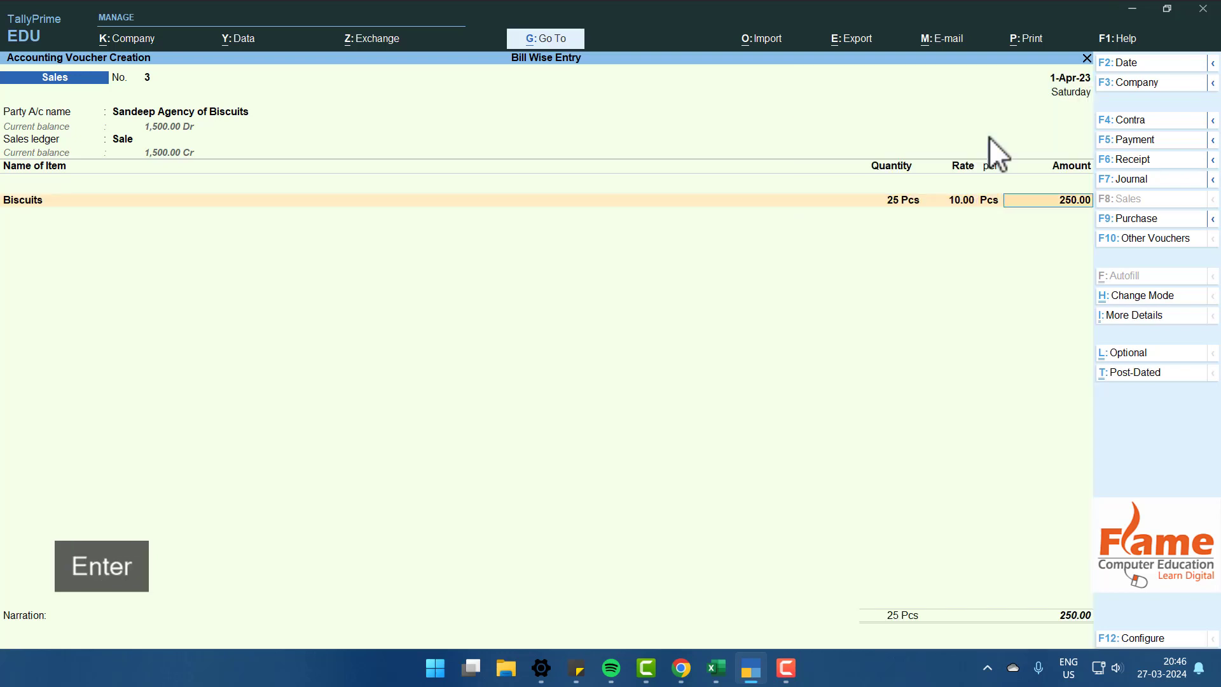
{"action": "key", "text": "Return"}
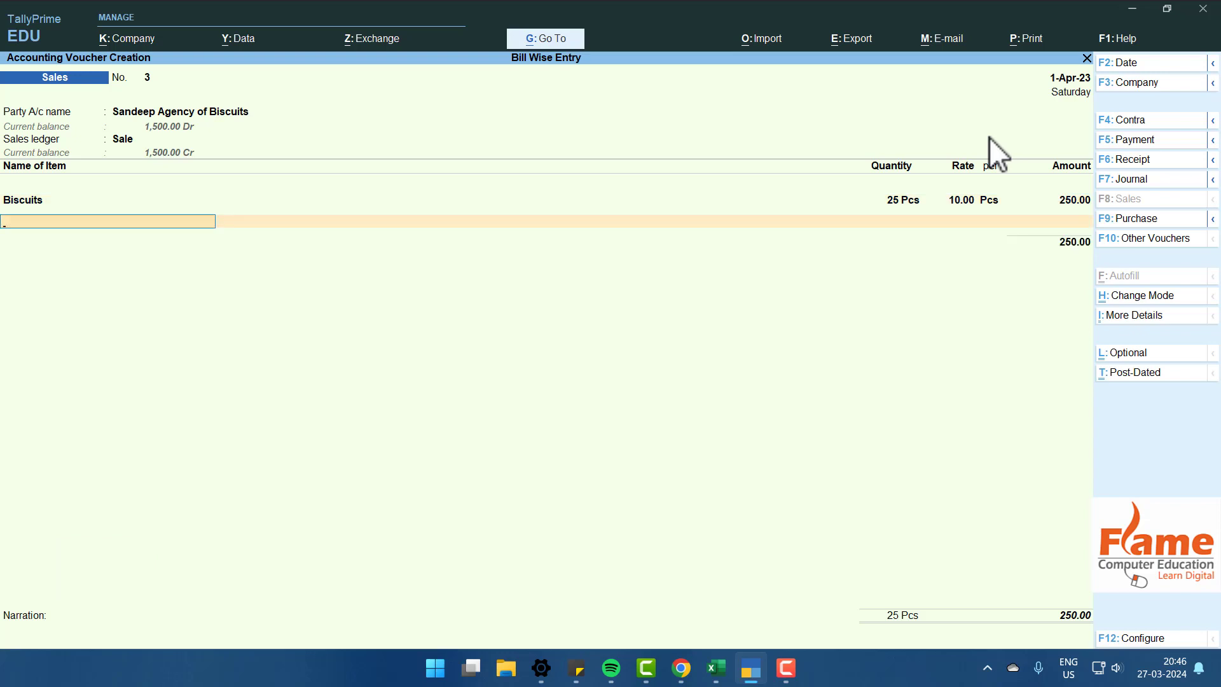
{"action": "key", "text": "Return"}
{"action": "key", "text": "Return"}
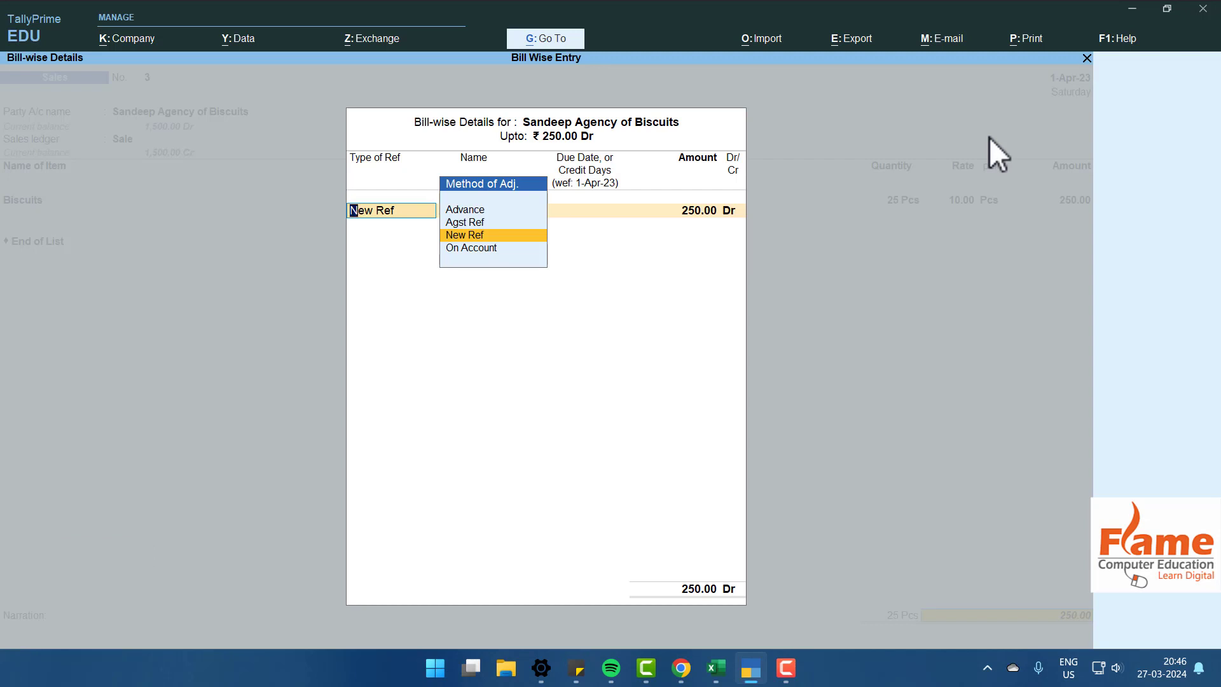
Record the bill as New Ref 3 with a credit period of 5 days, save sales voucher 3 and leave voucher entry.
{"action": "key", "text": "Return"}
{"action": "key", "text": "Return"}
{"action": "type", "text": "5"}
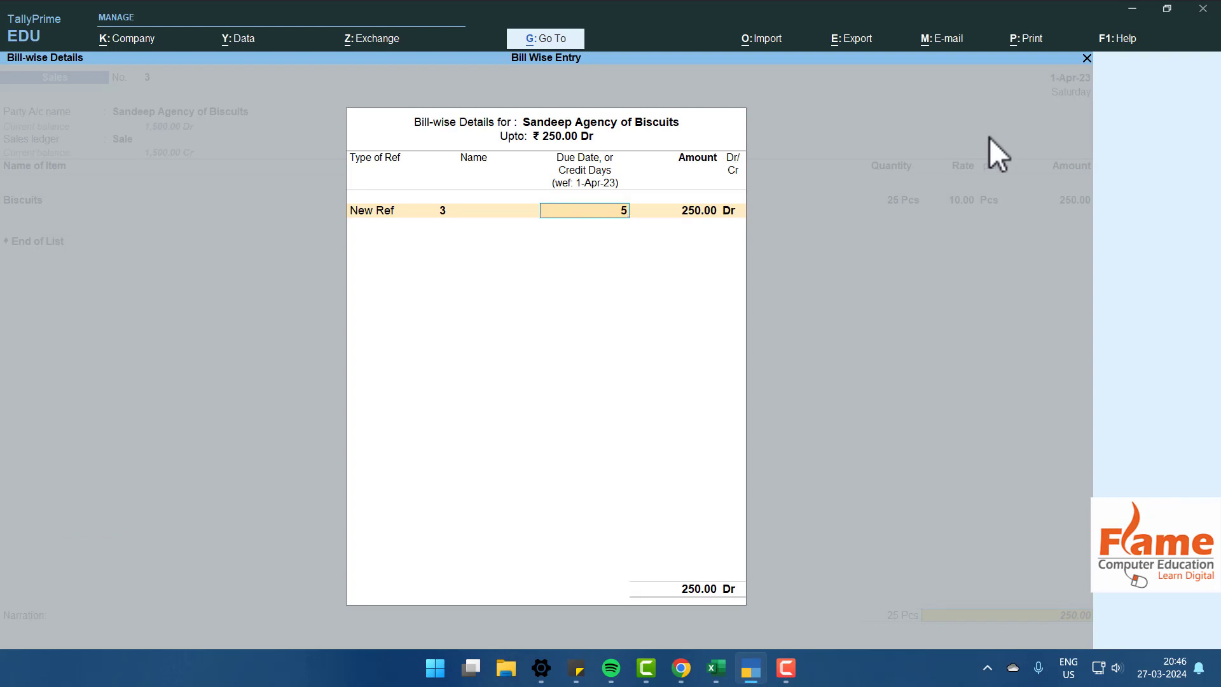
{"action": "key", "text": "Return"}
{"action": "key", "text": "Return"}
{"action": "key", "text": "Return"}
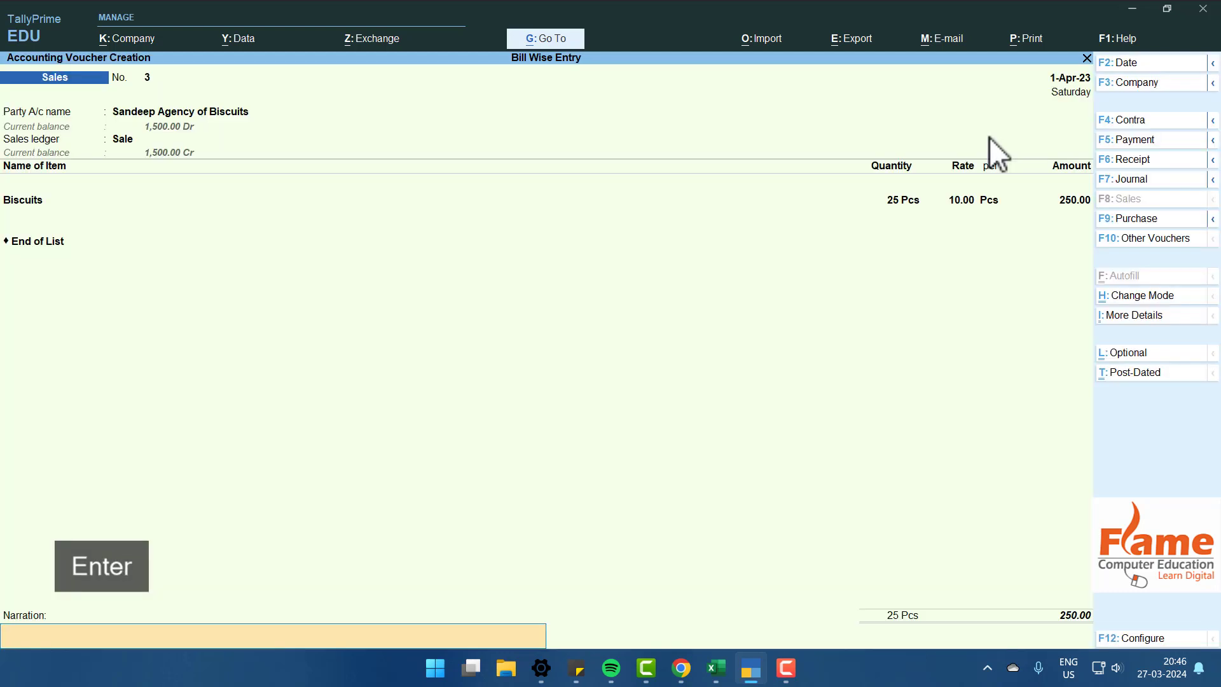
{"action": "key", "text": "Return"}
{"action": "key", "text": "Return"}
{"action": "key", "text": "Escape"}
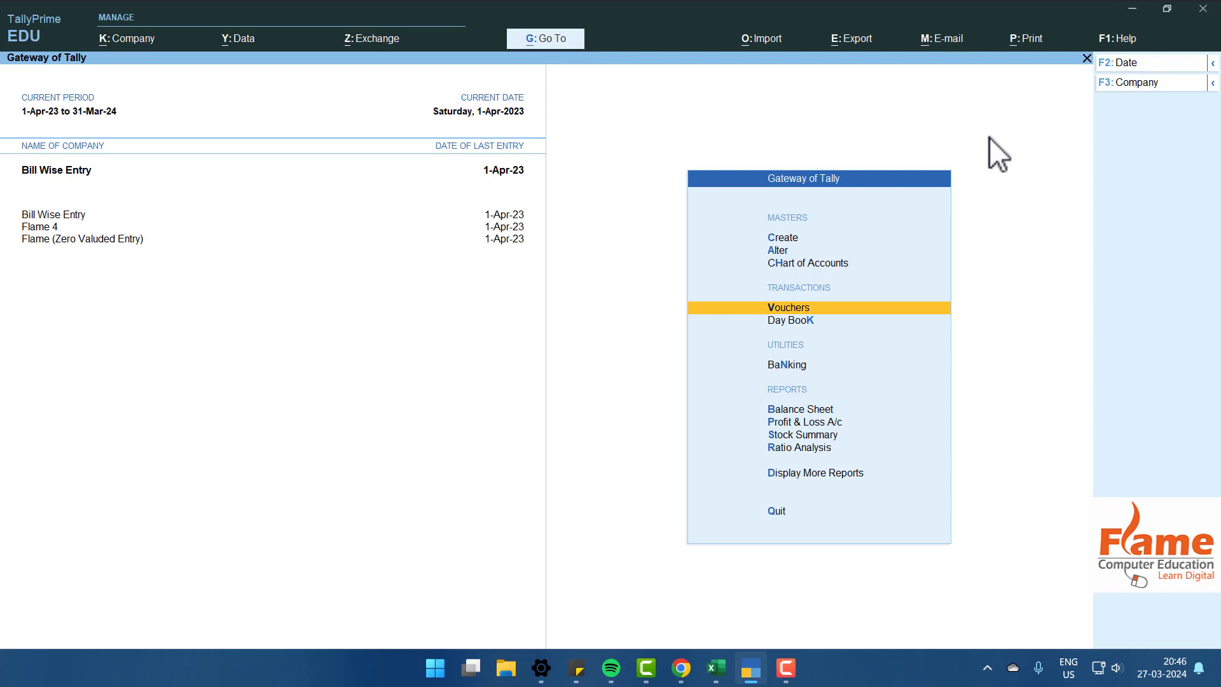
Open the Account Books section of the additional reports.
{"action": "key", "text": "Down"}
{"action": "key", "text": "Down"}
{"action": "key", "text": "Down"}
{"action": "key", "text": "Down"}
{"action": "key", "text": "Down"}
{"action": "key", "text": "Down"}
{"action": "key", "text": "Down"}
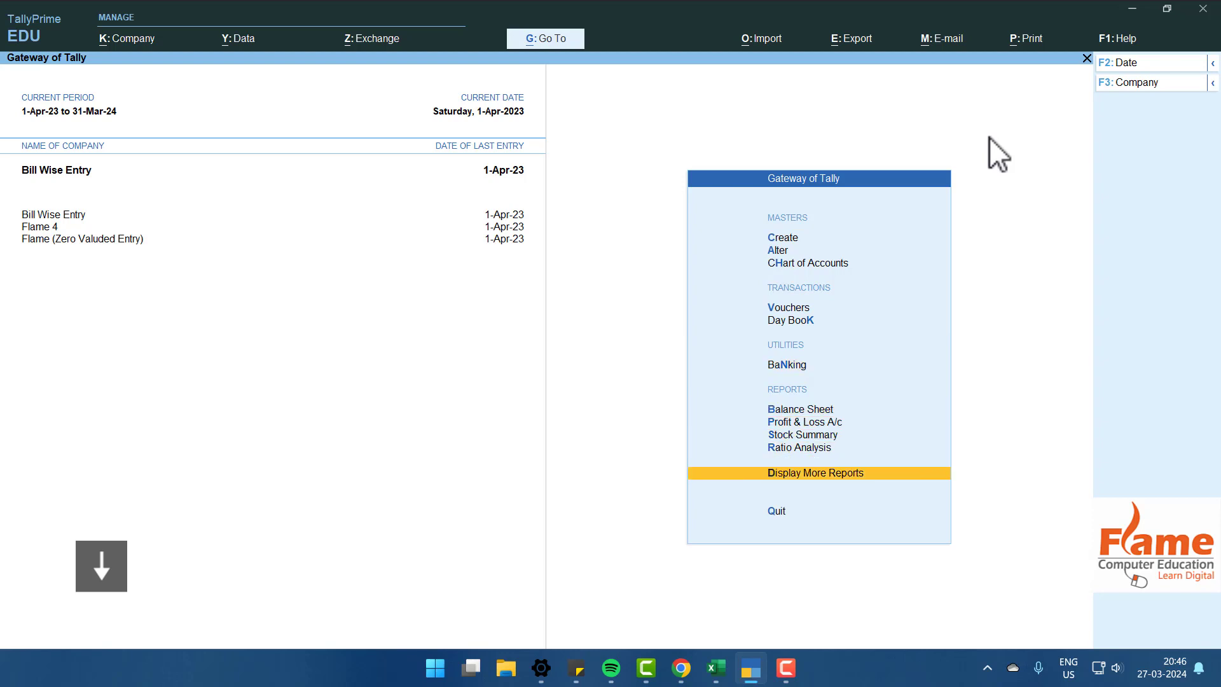
{"action": "key", "text": "Return"}
{"action": "key", "text": "Down"}
{"action": "key", "text": "Down"}
{"action": "key", "text": "Down"}
{"action": "key", "text": "Down"}
{"action": "key", "text": "Return"}
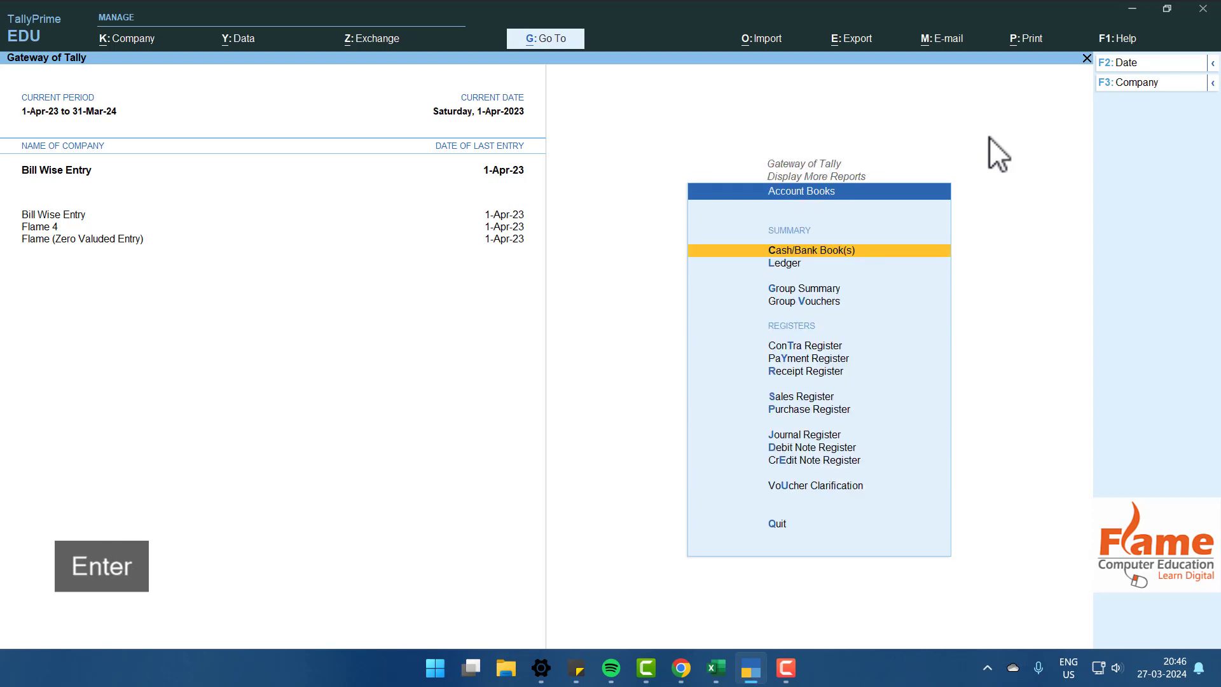
Review the ledger vouchers of Sandeep Agency of Biscuits, then return to the Gateway of Tally.
{"action": "key", "text": "Down"}
{"action": "key", "text": "Return"}
{"action": "key", "text": "Down"}
{"action": "key", "text": "Down"}
{"action": "key", "text": "Down"}
{"action": "key", "text": "Return"}
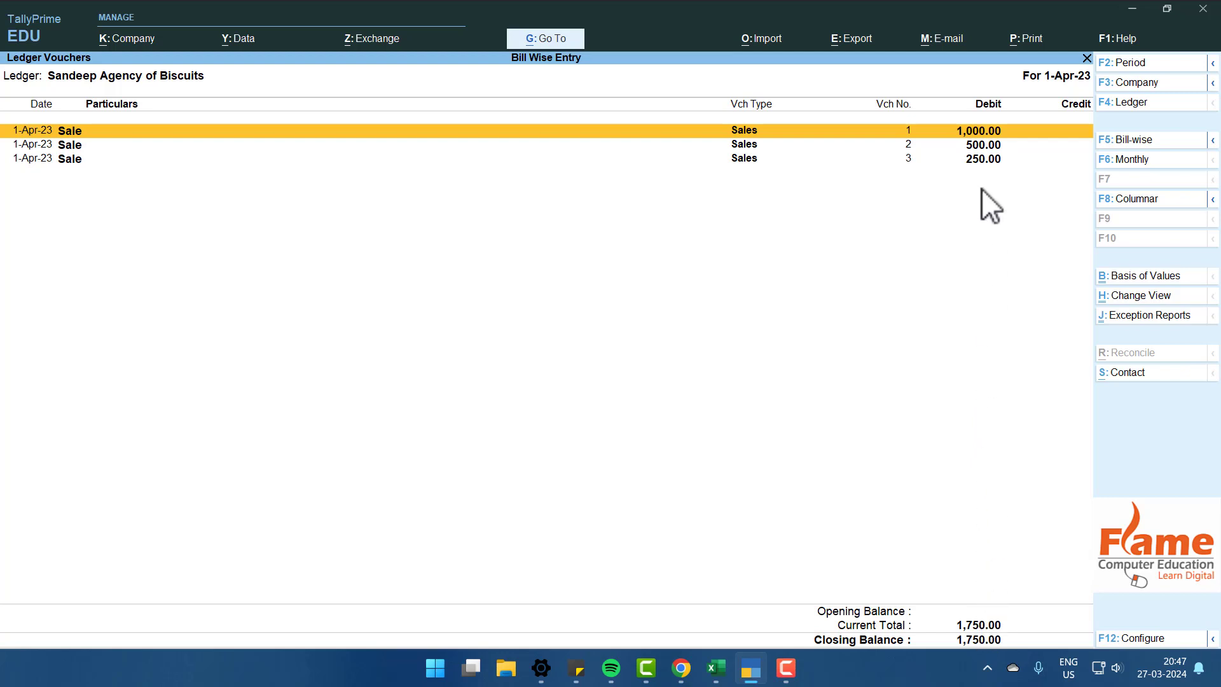
{"action": "key", "text": "Escape"}
{"action": "key", "text": "Escape"}
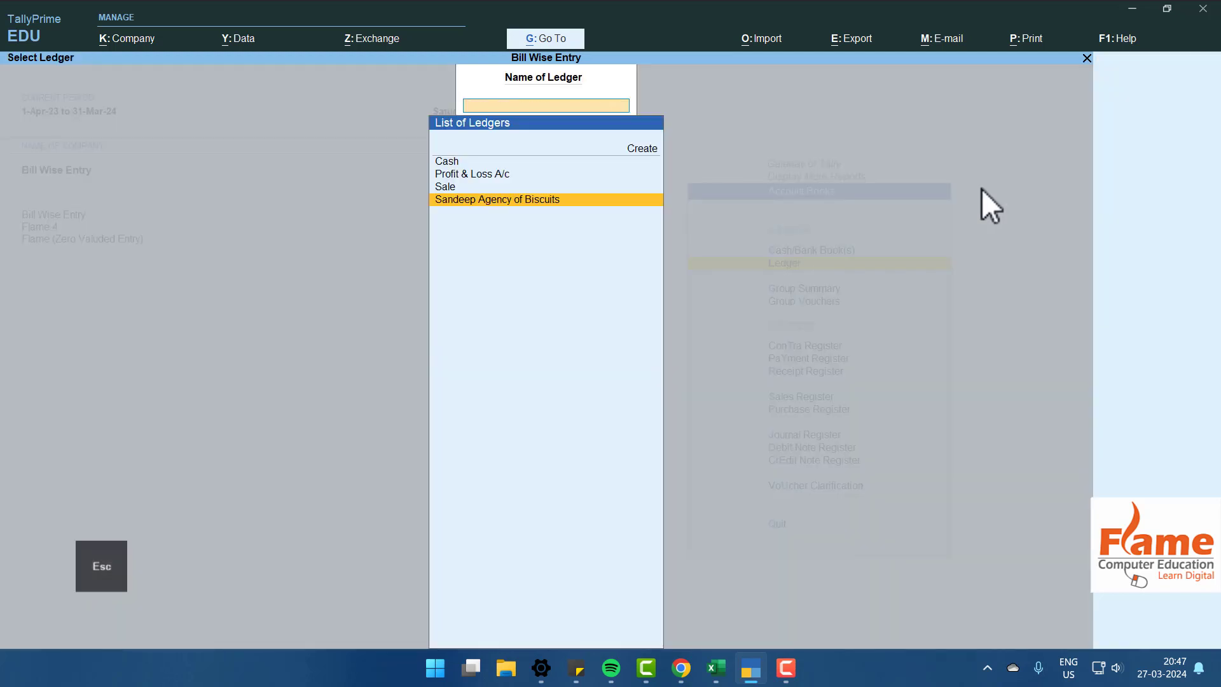
{"action": "key", "text": "Escape"}
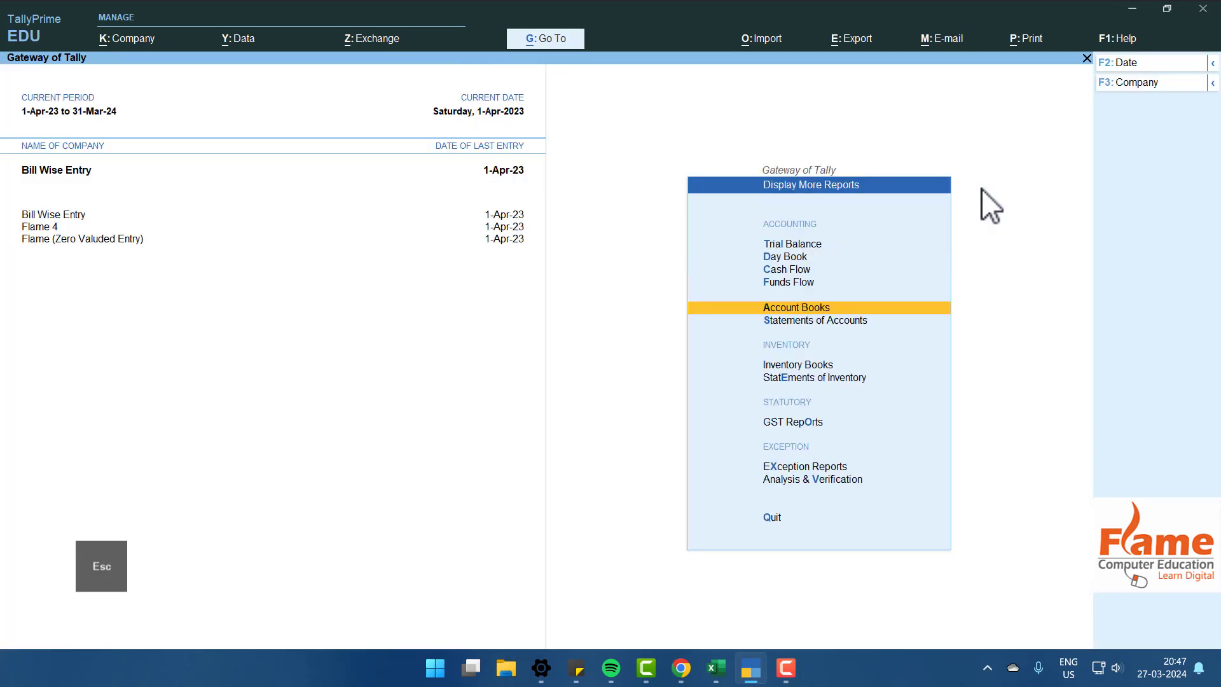
{"action": "key", "text": "Escape"}
Display the outstanding receivables report from the Statements of Accounts.
{"action": "key", "text": "Return"}
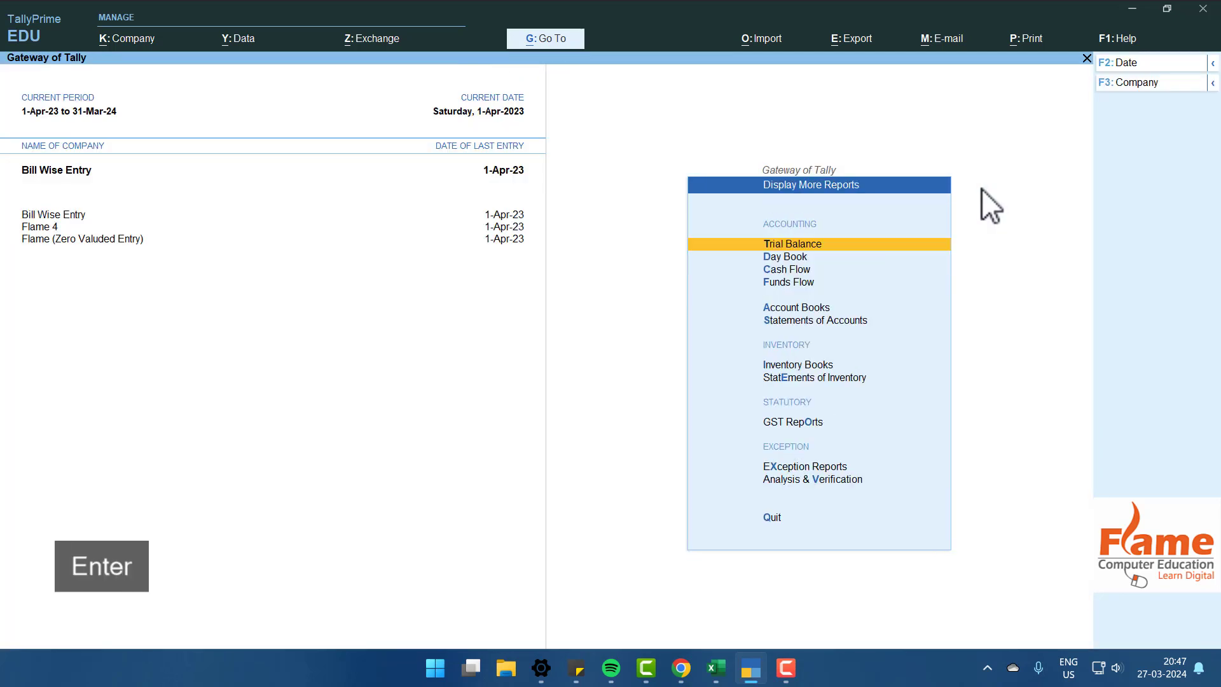
{"action": "key", "text": "Down"}
{"action": "key", "text": "Down"}
{"action": "key", "text": "Down"}
{"action": "key", "text": "Down"}
{"action": "key", "text": "Down"}
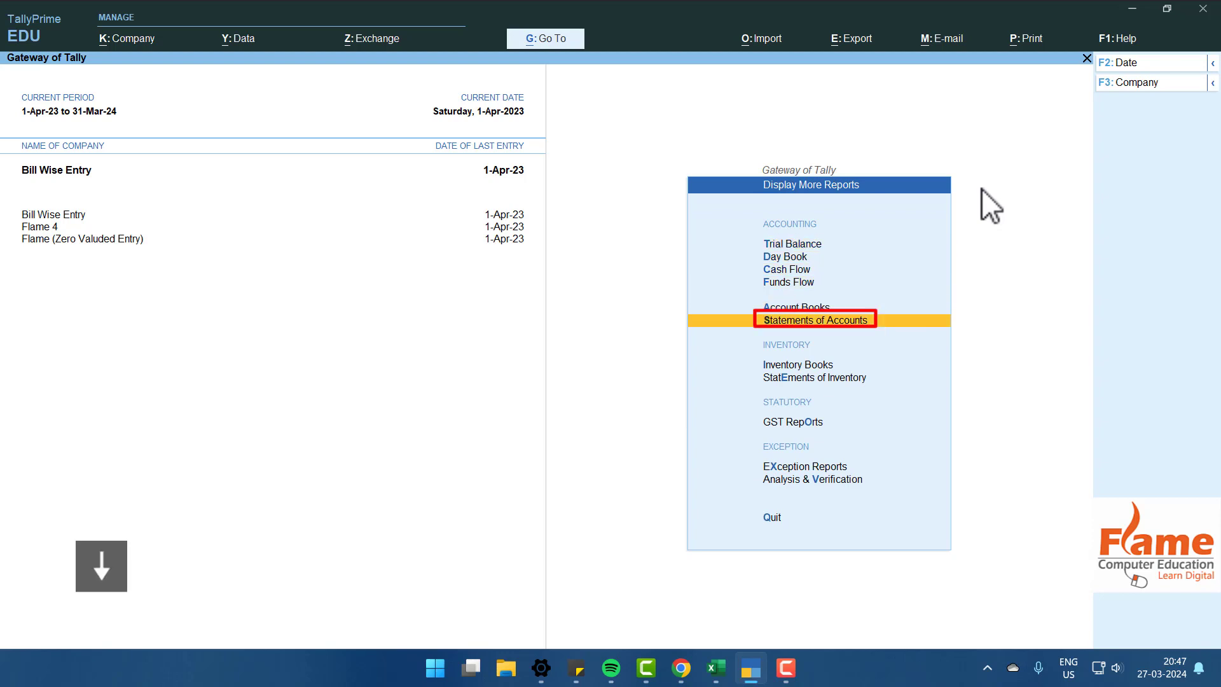
{"action": "key", "text": "Return"}
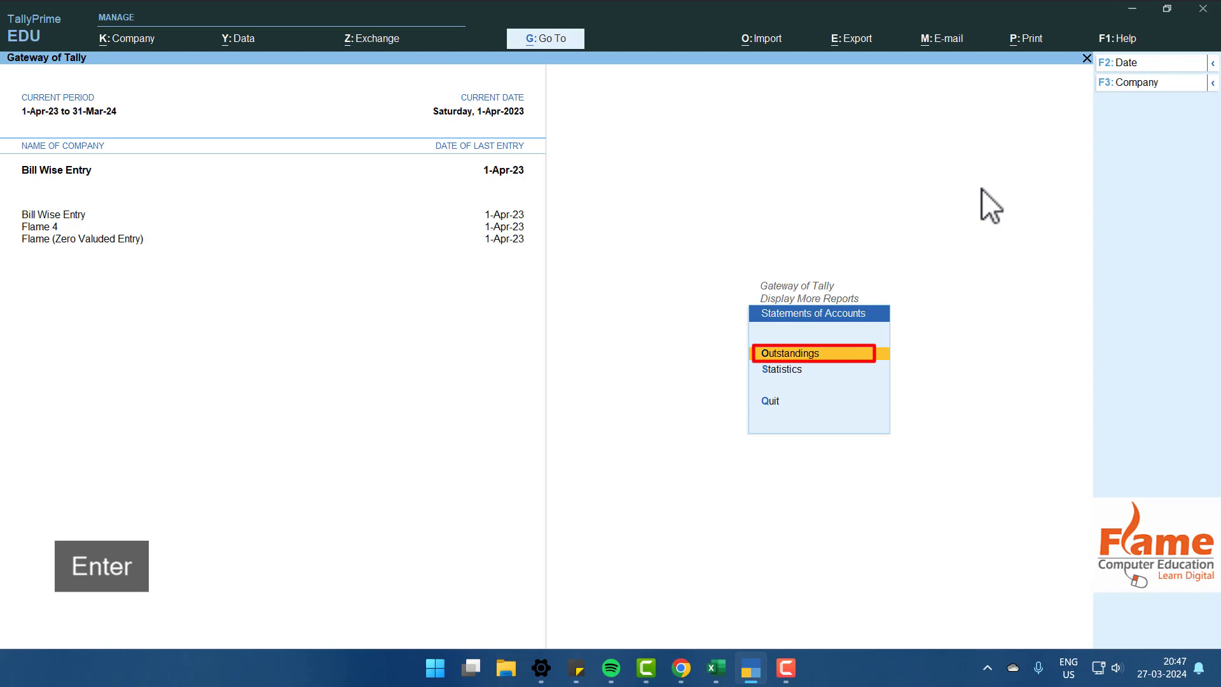
{"action": "key", "text": "Return"}
{"action": "key", "text": "Return"}
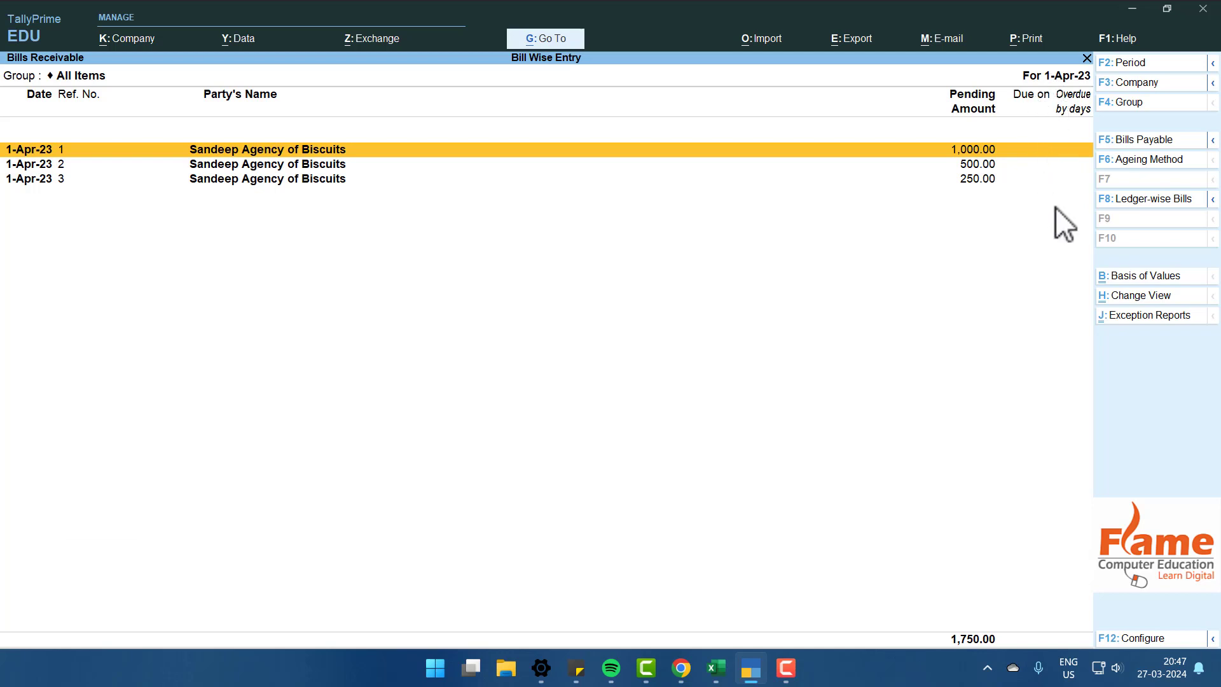
Extend the Bills Receivable period to 1-May-23, check the overdue days of each bill, and leave the report.
{"action": "key", "text": "F2"}
{"action": "key", "text": "Tab"}
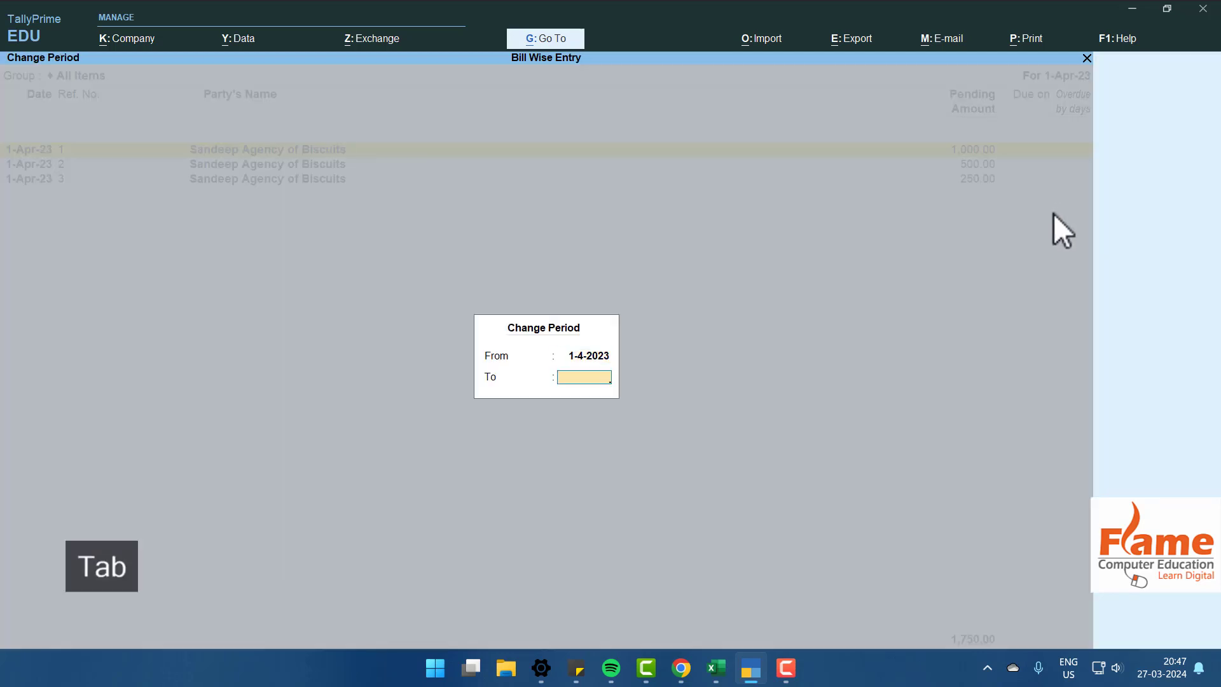
{"action": "type", "text": "1-5"}
{"action": "key", "text": "Return"}
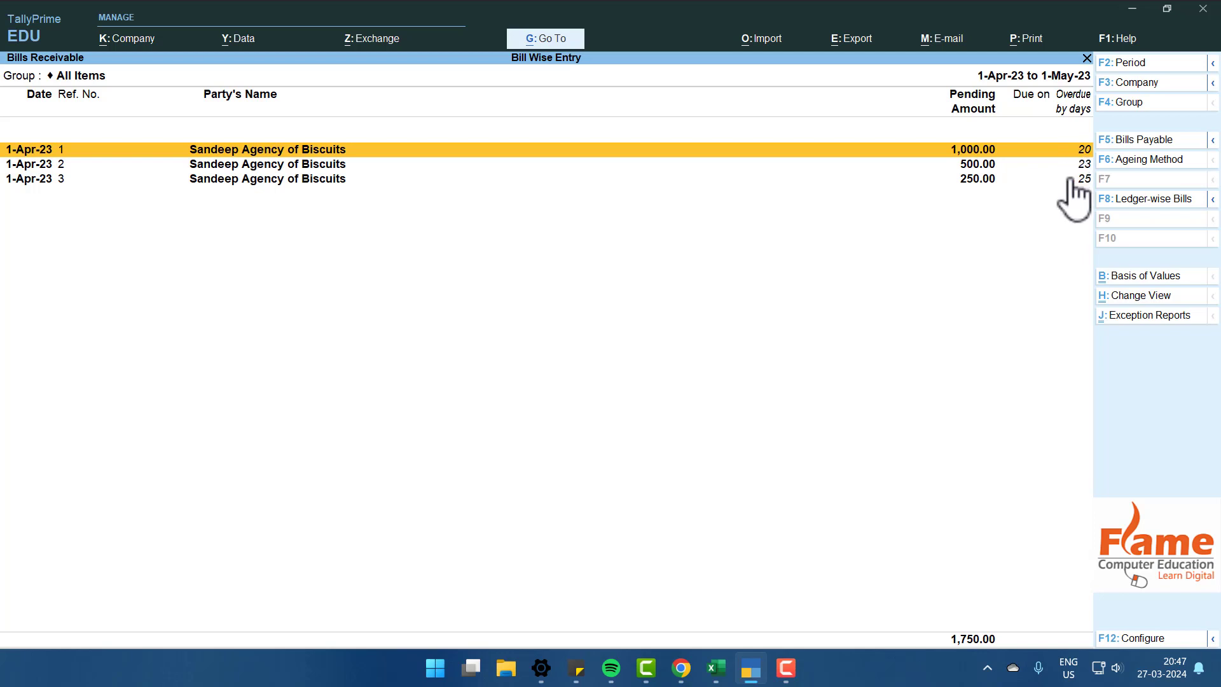
{"action": "key", "text": "Escape"}
{"action": "key", "text": "Escape"}
{"action": "key", "text": "Escape"}
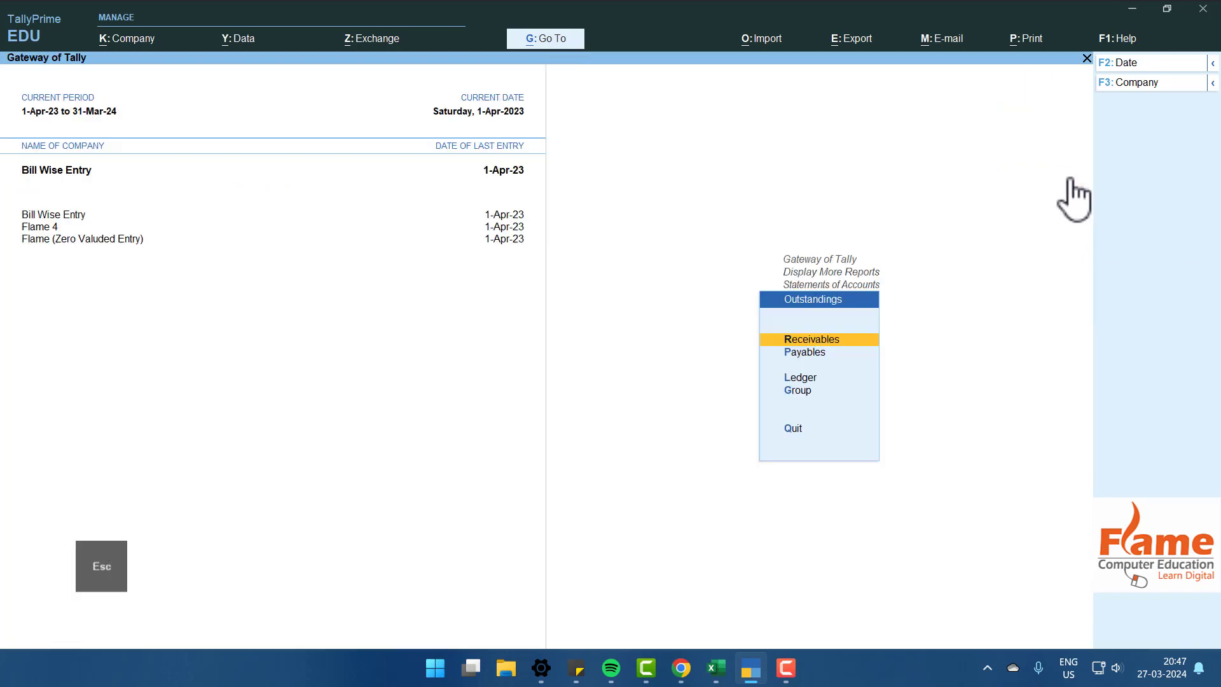
{"action": "key", "text": "Escape"}
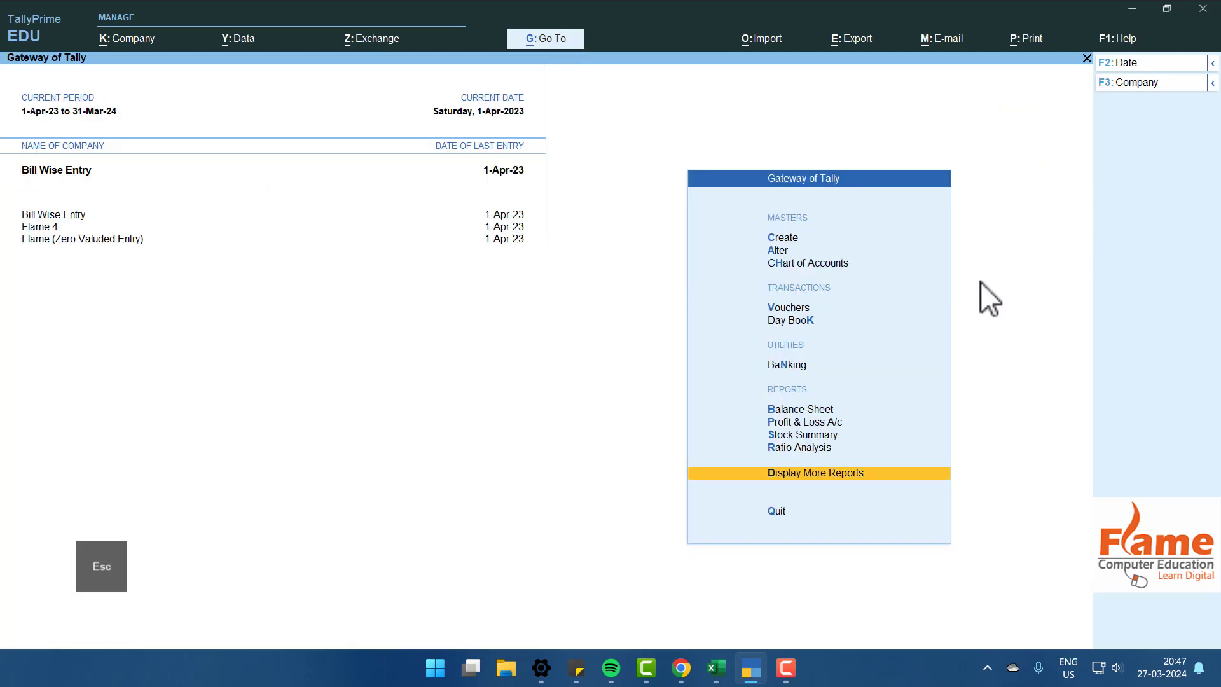
{"action": "key", "text": "Up"}
{"action": "key", "text": "Up"}
{"action": "key", "text": "Up"}
{"action": "key", "text": "Up"}
{"action": "key", "text": "Up"}
{"action": "key", "text": "Up"}
{"action": "key", "text": "Up"}
{"action": "key", "text": "Return"}
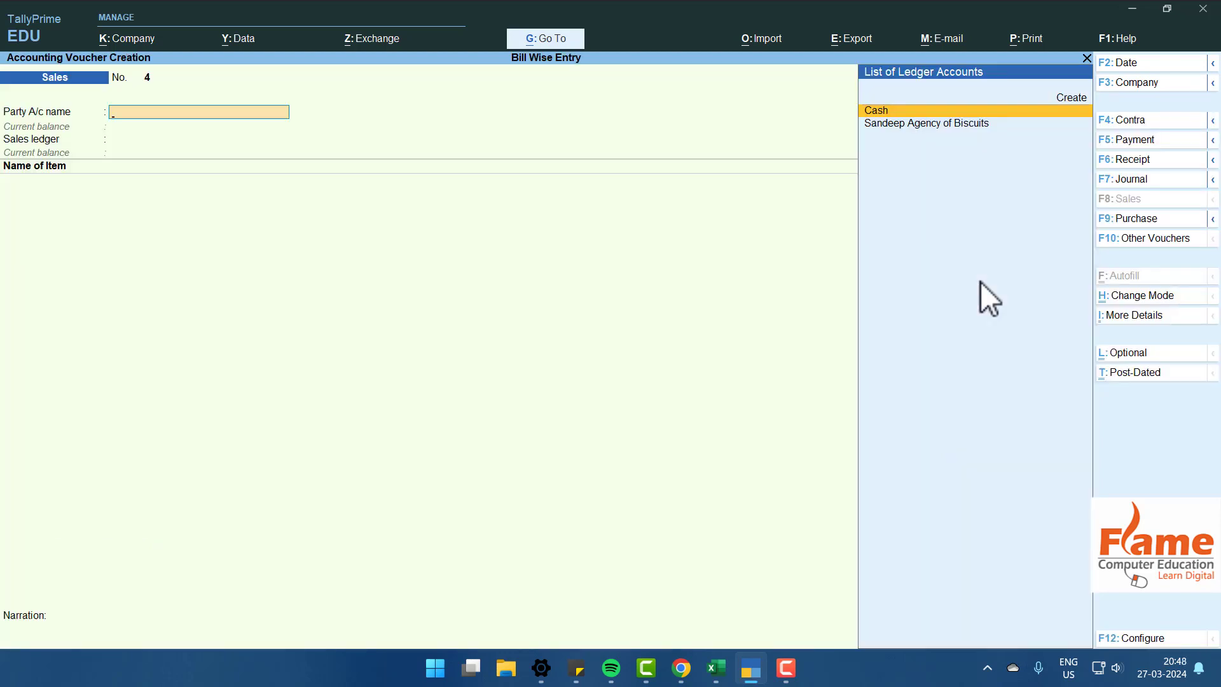
{"action": "key", "text": "F5"}
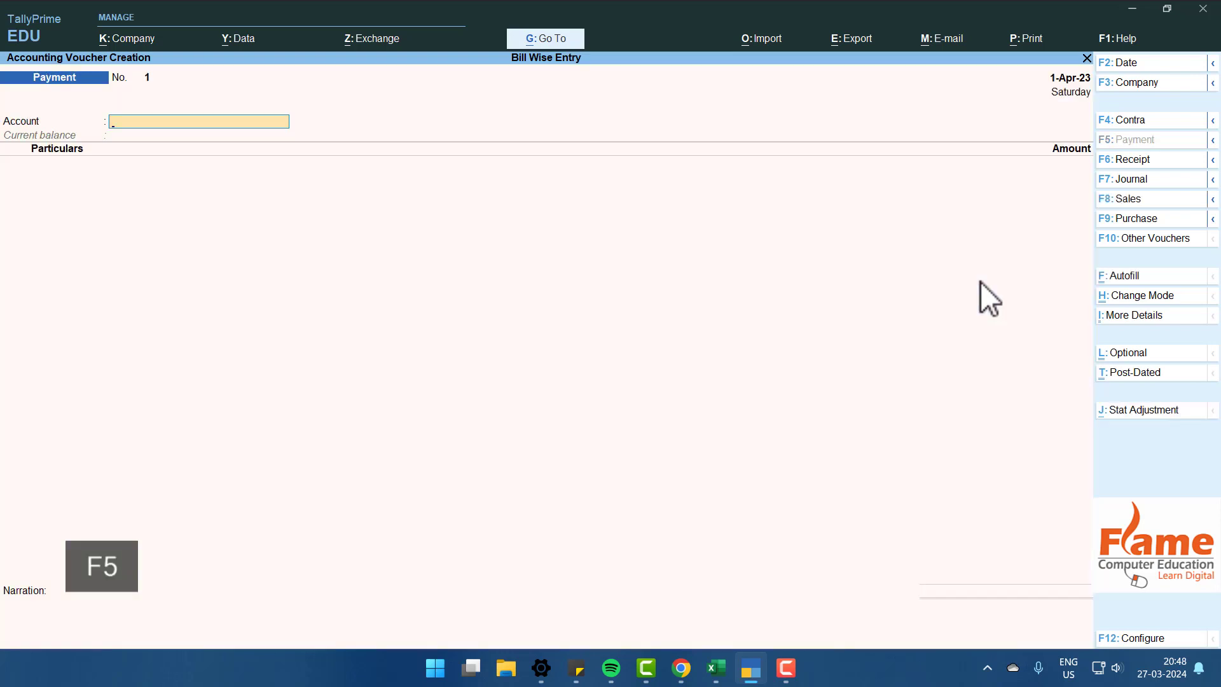
{"action": "key", "text": "F6"}
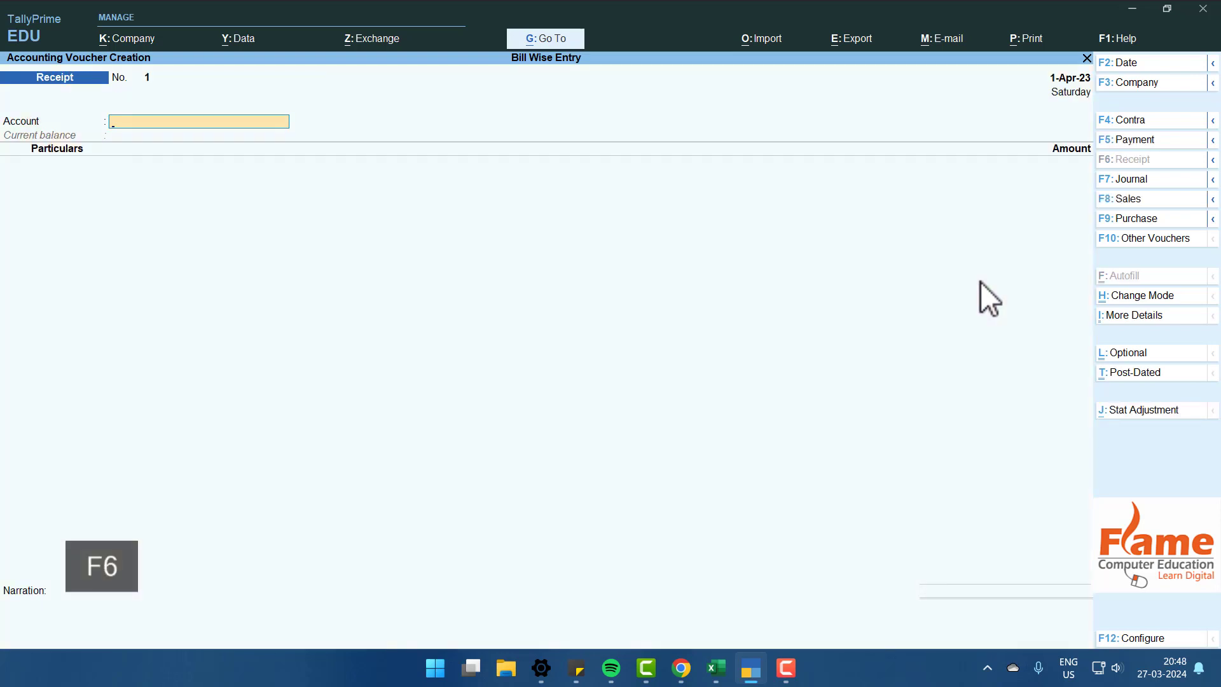
{"action": "key", "text": "space"}
{"action": "key", "text": "Down"}
{"action": "key", "text": "Return"}
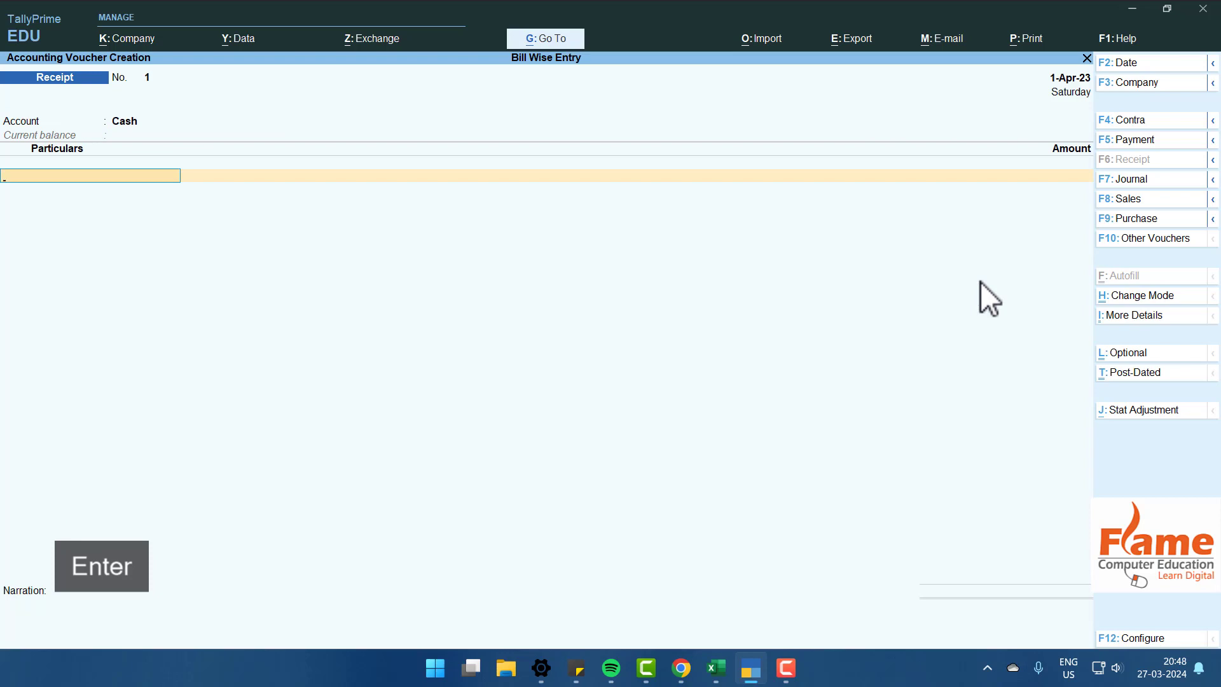
{"action": "key", "text": "space"}
{"action": "key", "text": "Down"}
{"action": "key", "text": "Down"}
{"action": "key", "text": "Down"}
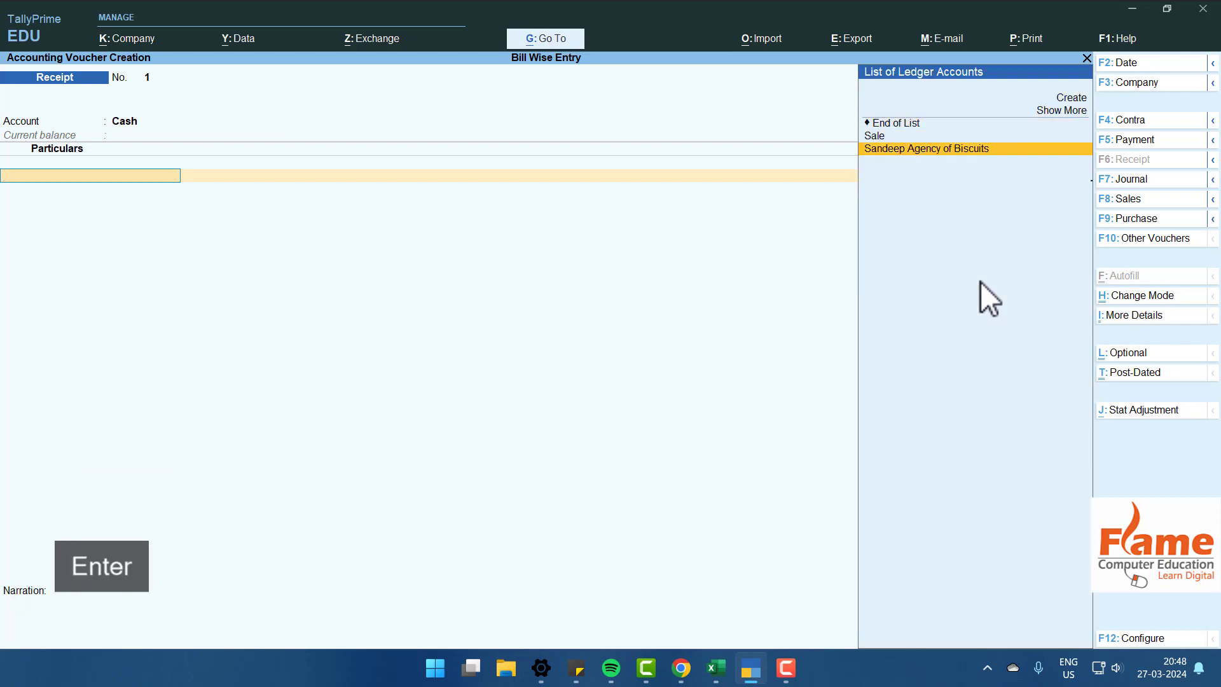
{"action": "key", "text": "Return"}
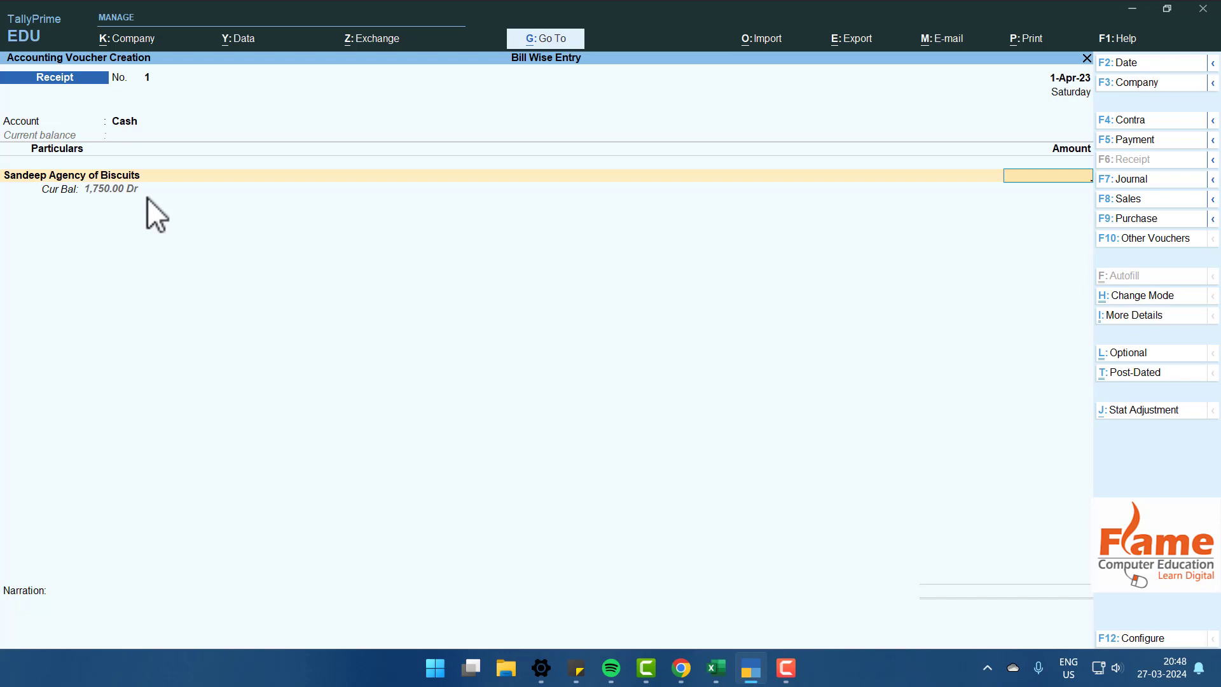
{"action": "key", "text": "Escape"}
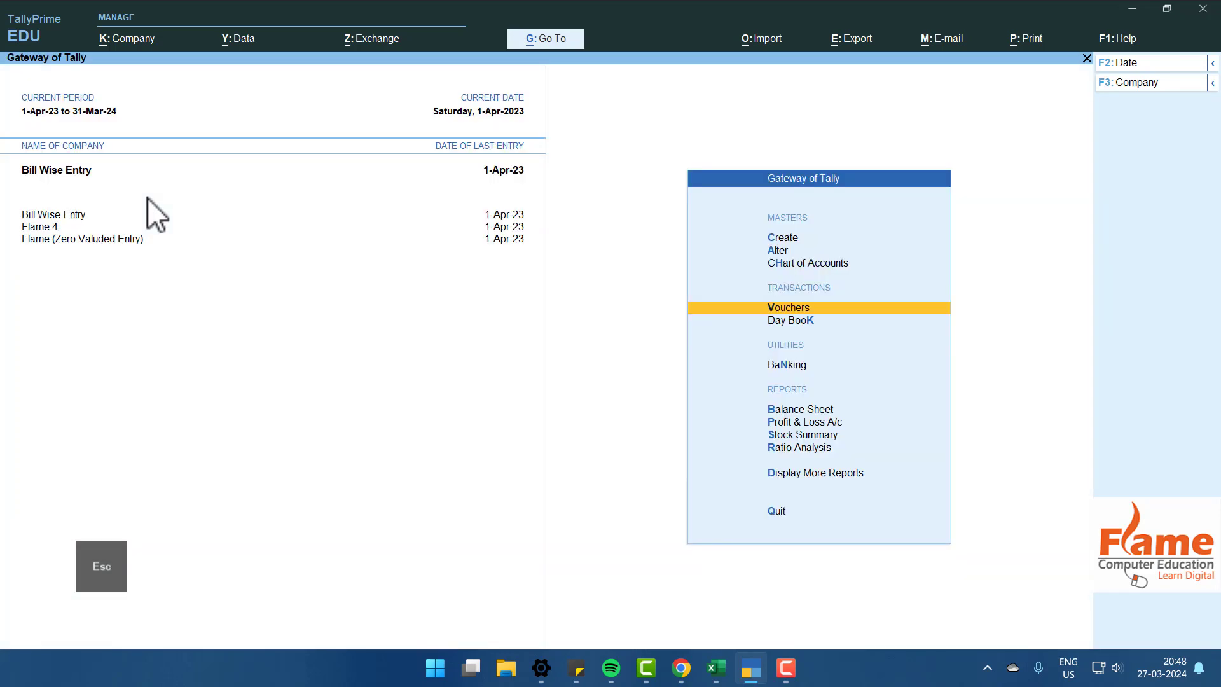
Go to the Account Books among the additional reports again.
{"action": "key", "text": "Down"}
{"action": "key", "text": "Down"}
{"action": "key", "text": "Down"}
{"action": "key", "text": "Down"}
{"action": "key", "text": "Down"}
{"action": "key", "text": "Down"}
{"action": "key", "text": "Down"}
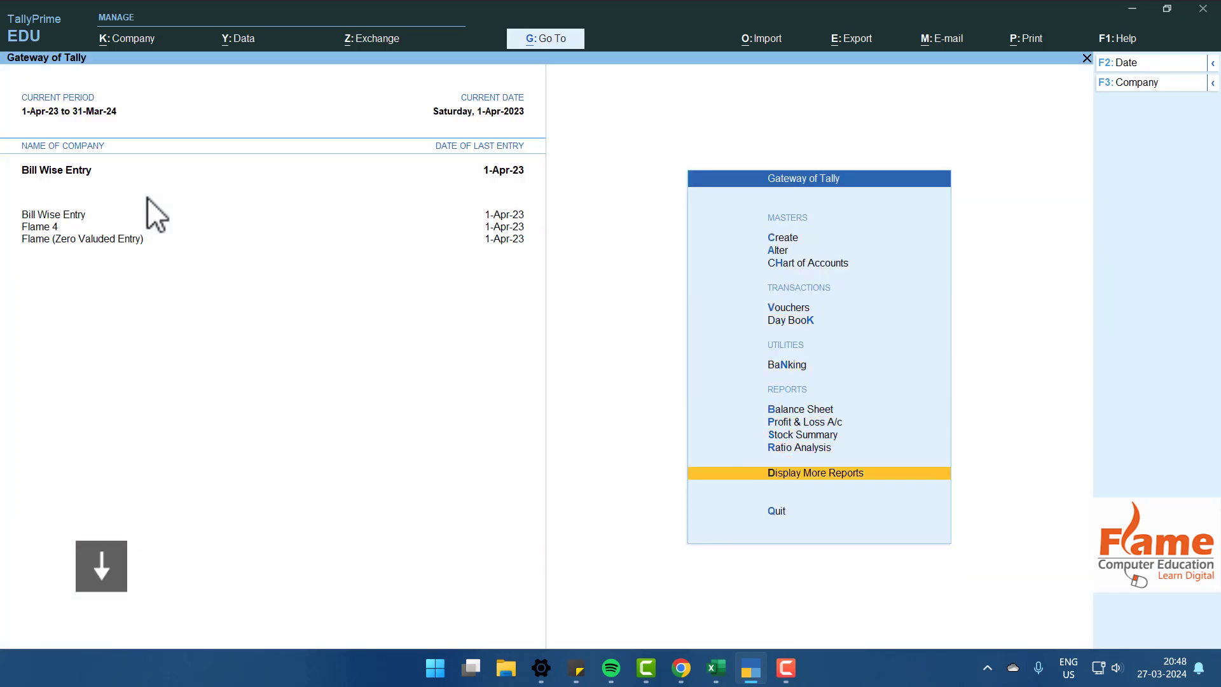
{"action": "key", "text": "Return"}
{"action": "key", "text": "Down"}
{"action": "key", "text": "Down"}
{"action": "key", "text": "Down"}
{"action": "key", "text": "Down"}
{"action": "key", "text": "Return"}
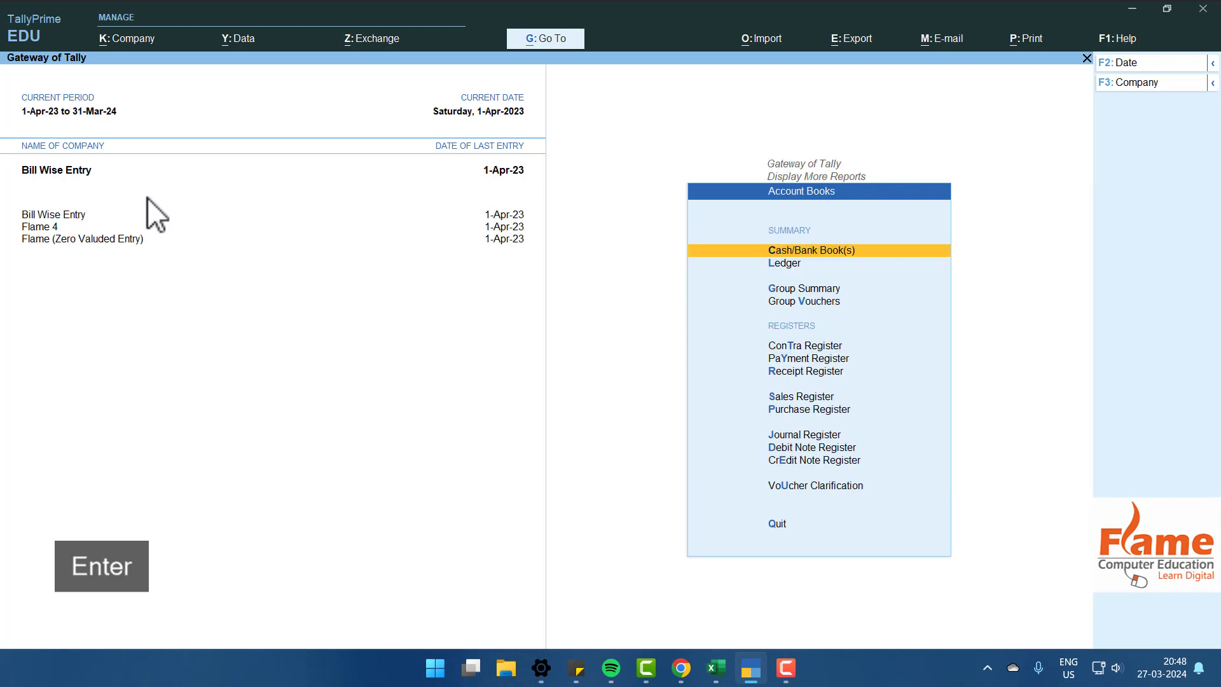
Recheck the individual sales vouchers in the Sandeep Agency of Biscuits ledger and leave the Account Books.
{"action": "key", "text": "Down"}
{"action": "key", "text": "Return"}
{"action": "key", "text": "Down"}
{"action": "key", "text": "Down"}
{"action": "key", "text": "Down"}
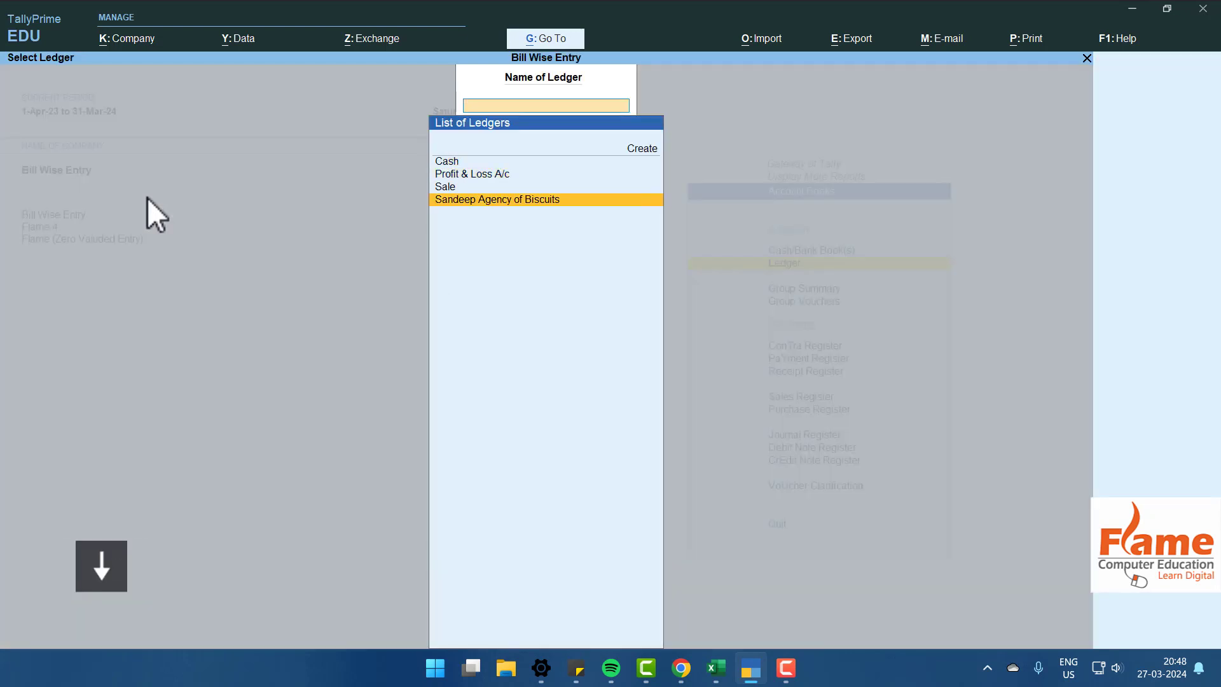
{"action": "key", "text": "Return"}
{"action": "key", "text": "Down"}
{"action": "key", "text": "Down"}
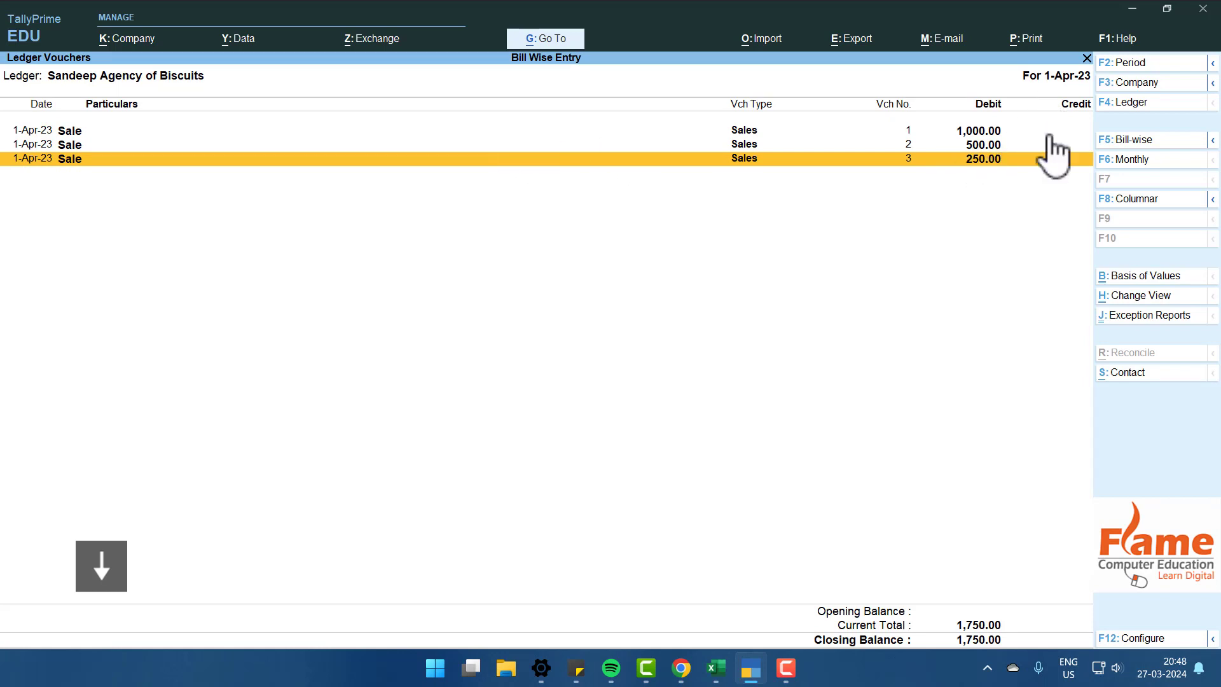
{"action": "key", "text": "Escape"}
{"action": "key", "text": "Escape"}
{"action": "key", "text": "Escape"}
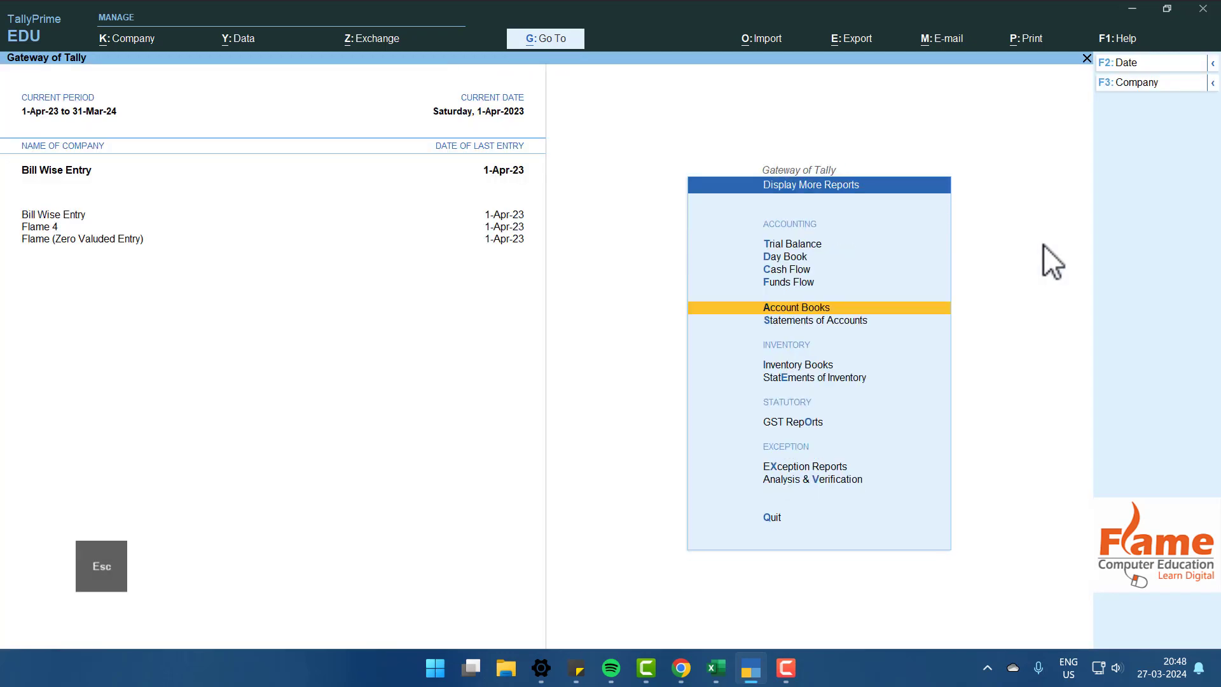
Display the Bills Receivable report under the Outstandings statements again.
{"action": "key", "text": "Down"}
{"action": "key", "text": "Down"}
{"action": "key", "text": "Up"}
{"action": "key", "text": "Up"}
{"action": "key", "text": "Down"}
{"action": "key", "text": "Return"}
{"action": "key", "text": "Return"}
{"action": "key", "text": "Return"}
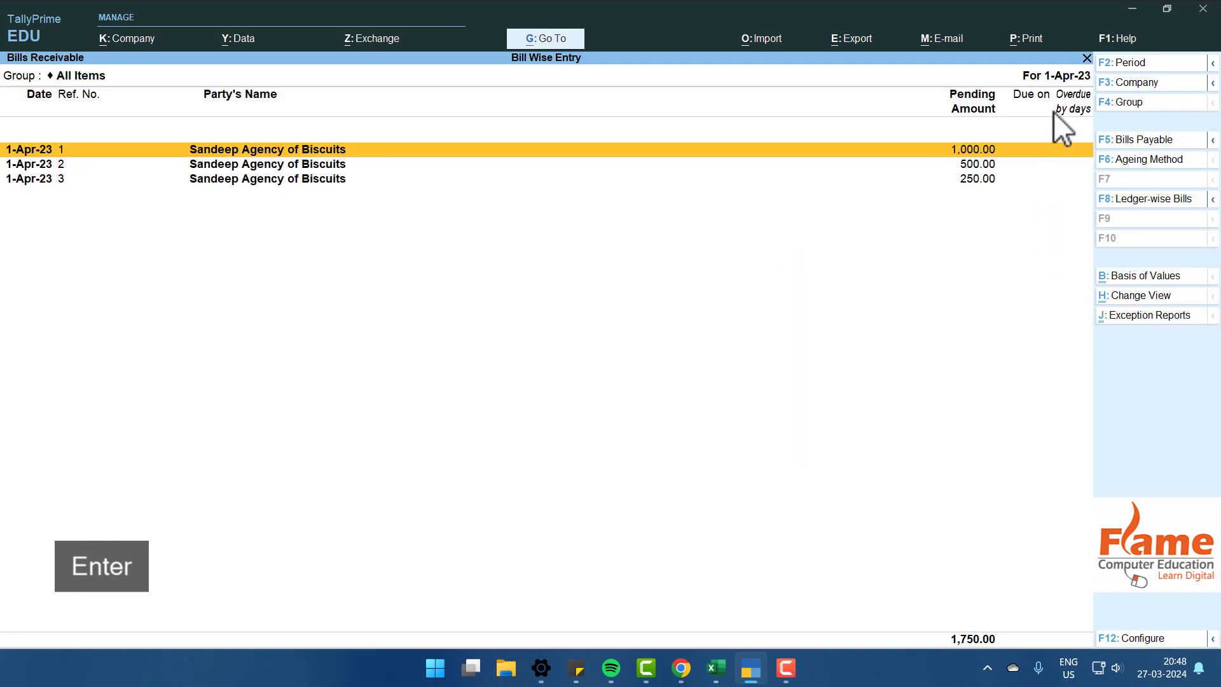
Set the Bills Receivable report to 1-May-23, examine the overdue days per bill, and return to the Gateway of Tally.
{"action": "key", "text": "F2"}
{"action": "type", "text": "1-5"}
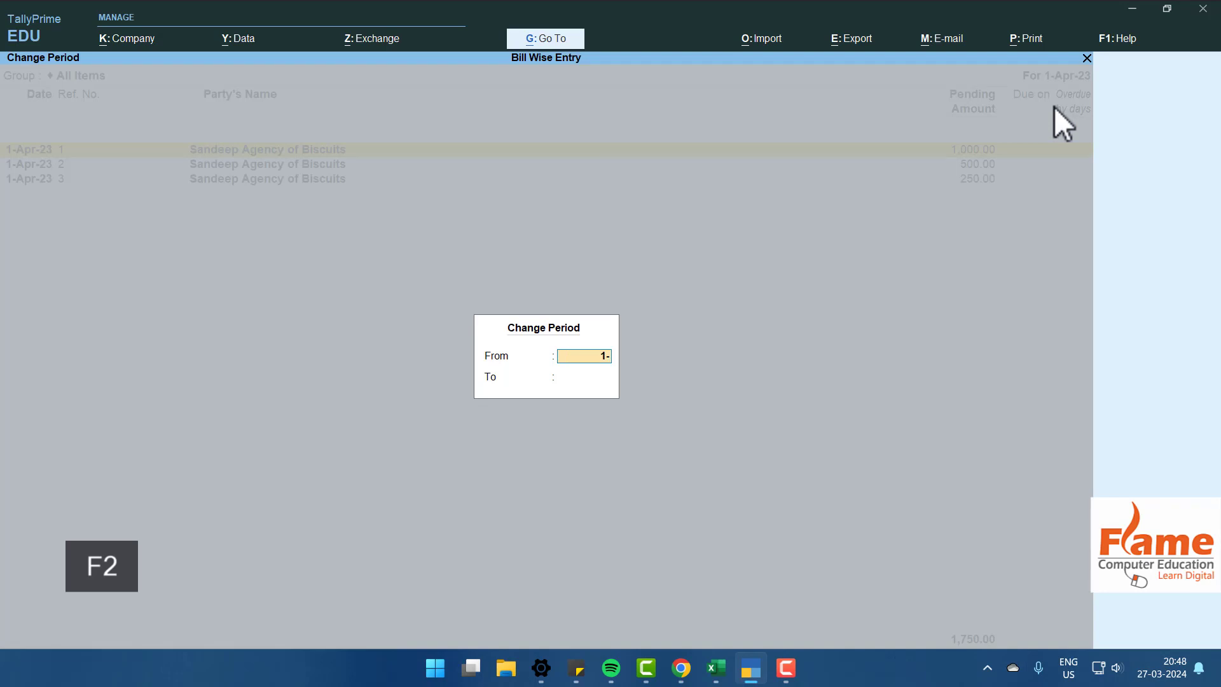
{"action": "key", "text": "Return"}
{"action": "key", "text": "Return"}
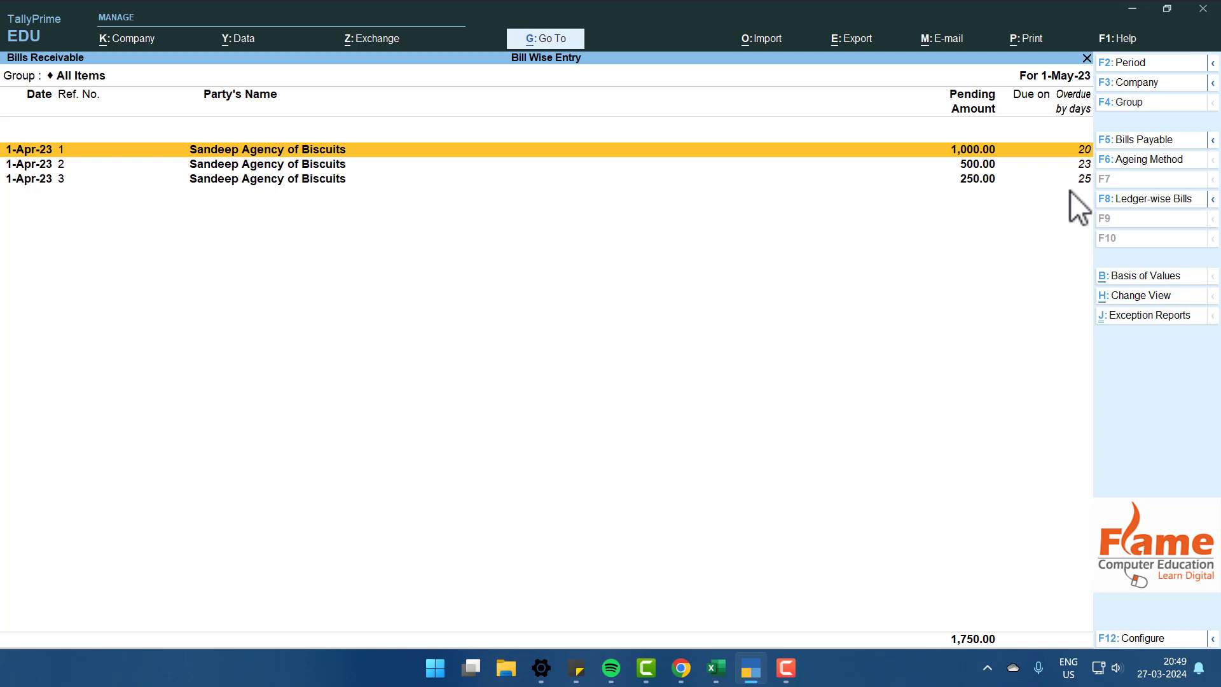
{"action": "key", "text": "Escape"}
{"action": "key", "text": "Escape"}
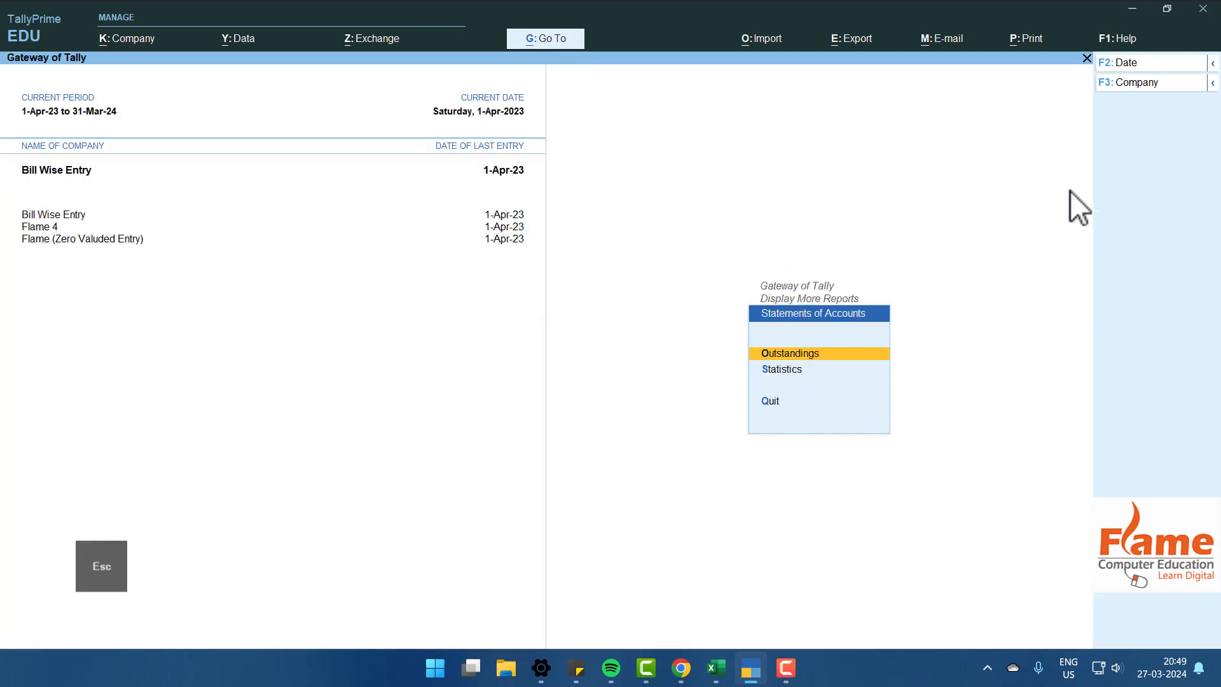
{"action": "key", "text": "Escape"}
{"action": "key", "text": "Escape"}
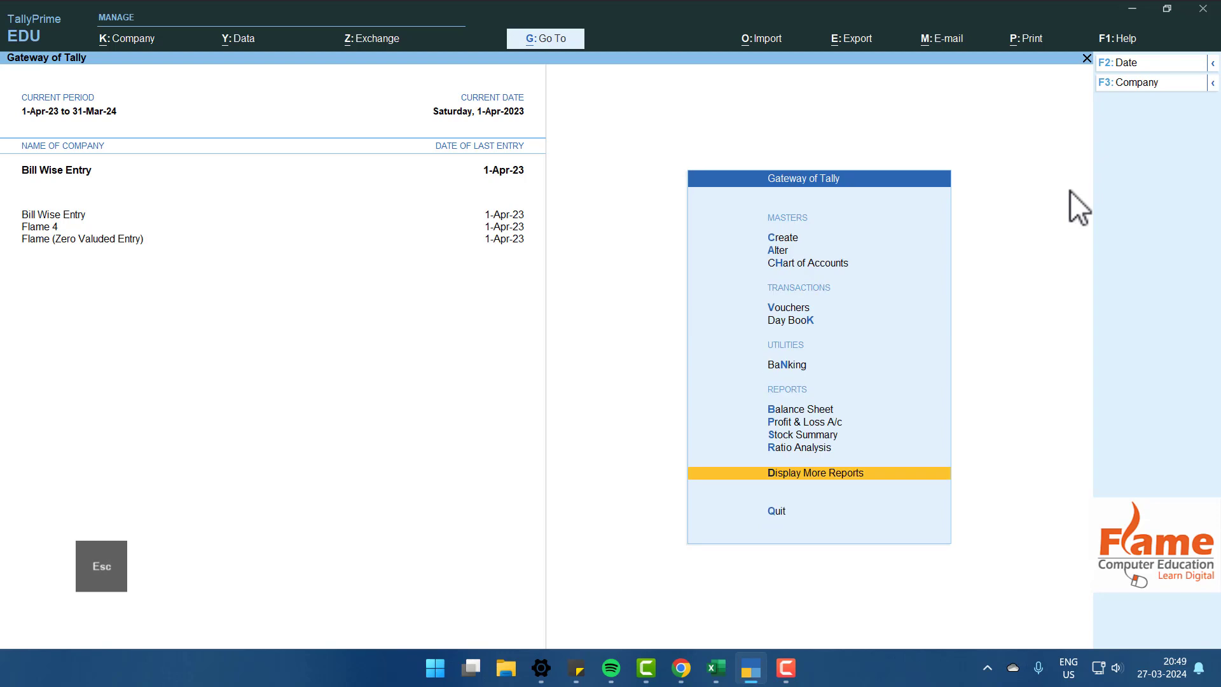
Open voucher entry from the Gateway of Tally and make it a Receipt voucher.
{"action": "key", "text": "Up"}
{"action": "key", "text": "Up"}
{"action": "key", "text": "Up"}
{"action": "key", "text": "Up"}
{"action": "key", "text": "Up"}
{"action": "key", "text": "Up"}
{"action": "key", "text": "Up"}
{"action": "key", "text": "Return"}
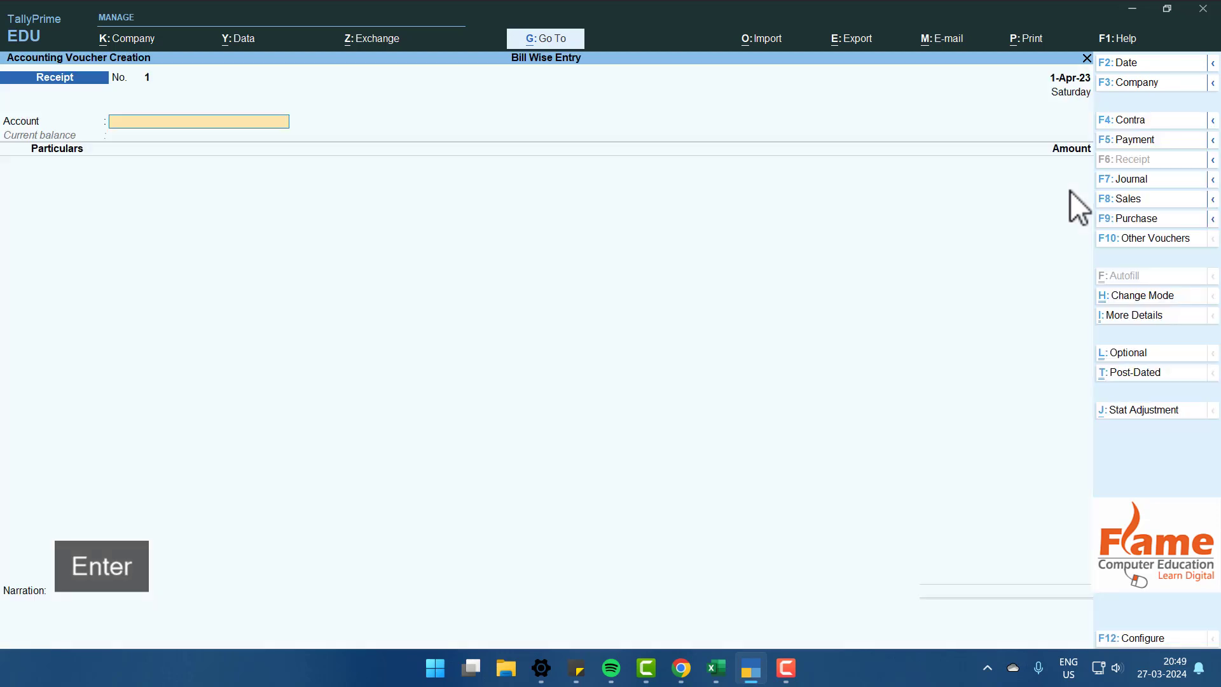
{"action": "key", "text": "F6"}
{"action": "key", "text": "Down"}
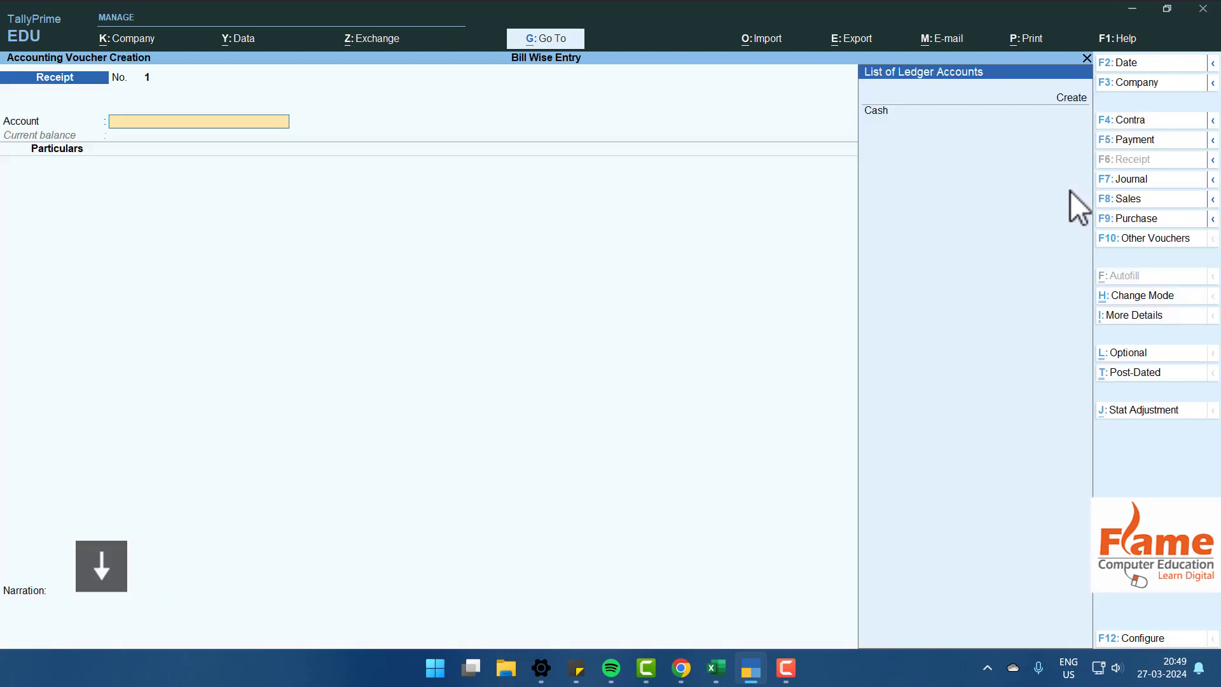
Receive 250 into the Cash account from Sandeep Agency of Biscuits on the Receipt voucher.
{"action": "key", "text": "Return"}
{"action": "key", "text": "Down"}
{"action": "key", "text": "Down"}
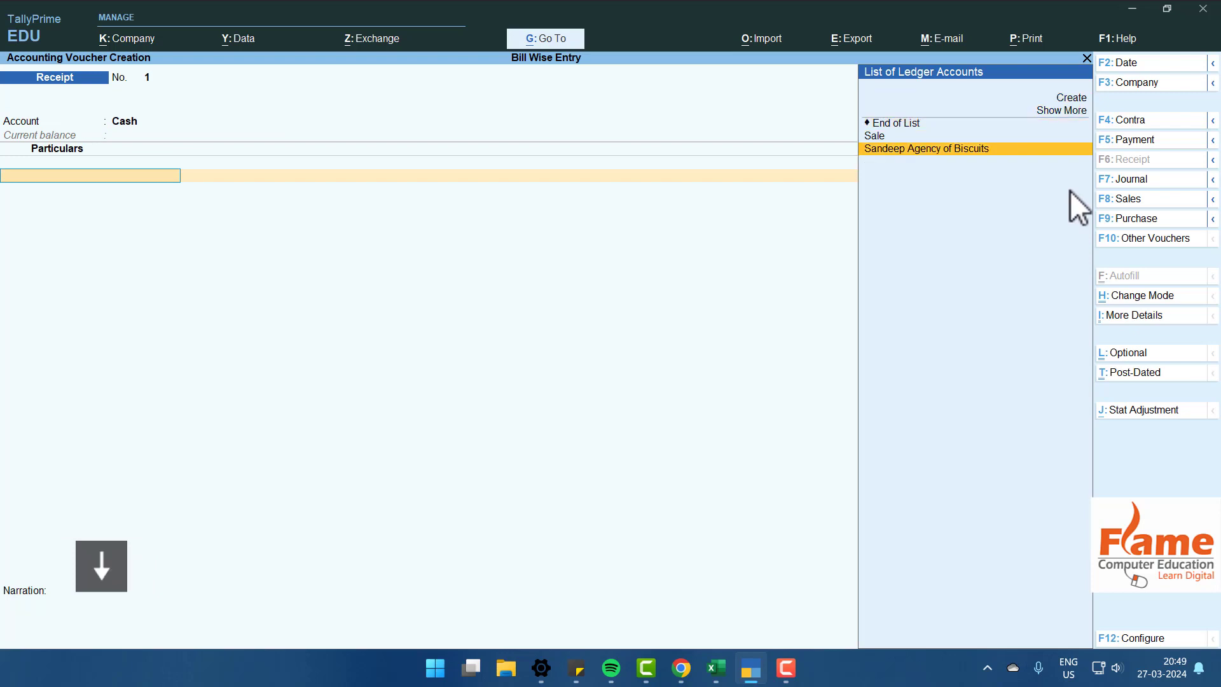
{"action": "key", "text": "Return"}
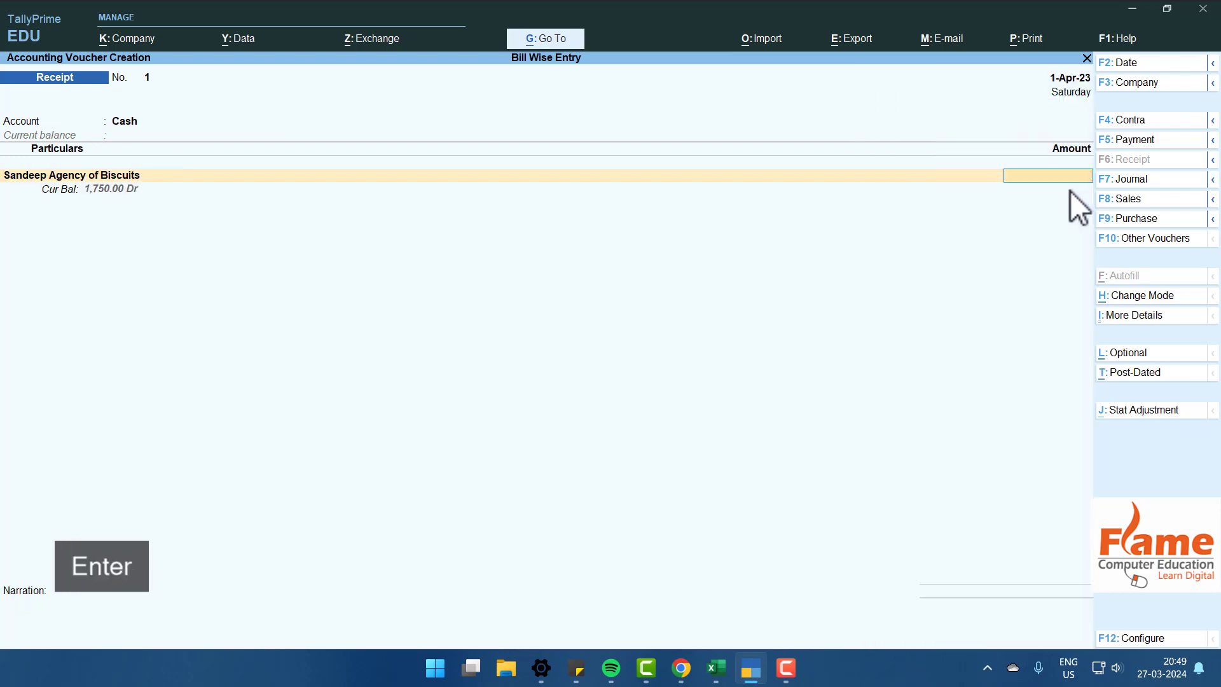
{"action": "type", "text": "250"}
{"action": "key", "text": "Return"}
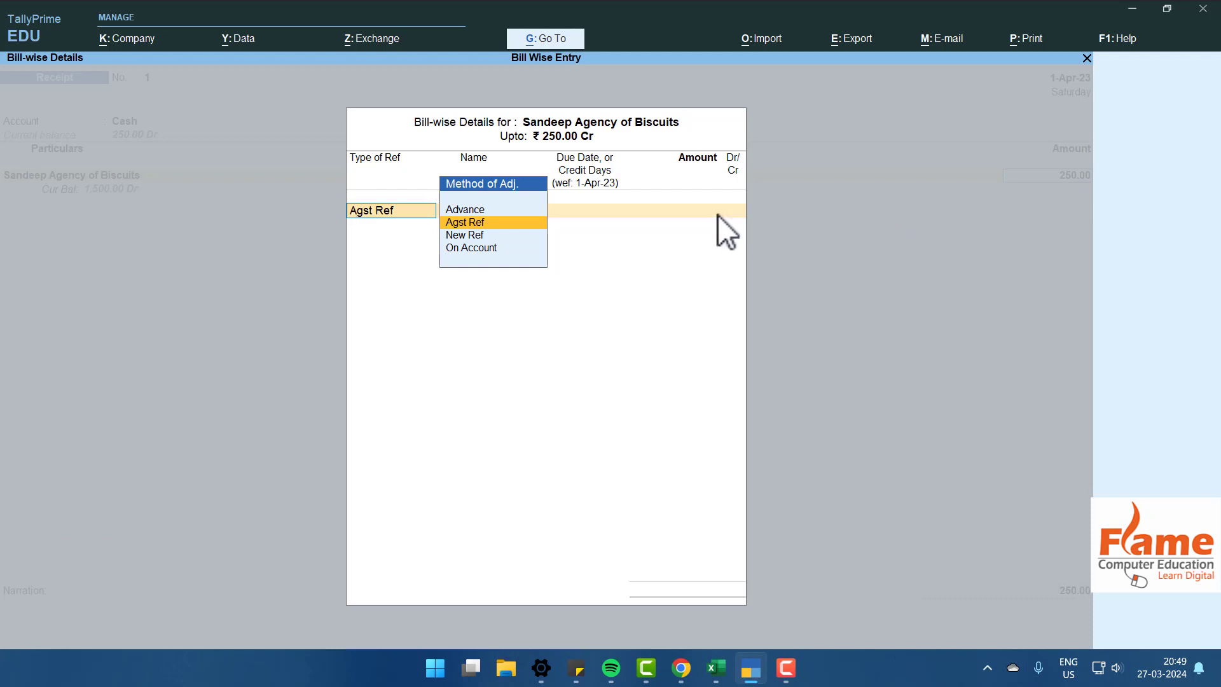
Adjust the 250 receipt as Agst Ref against pending bill 3 and proceed to the narration.
{"action": "key", "text": "shift+F9"}
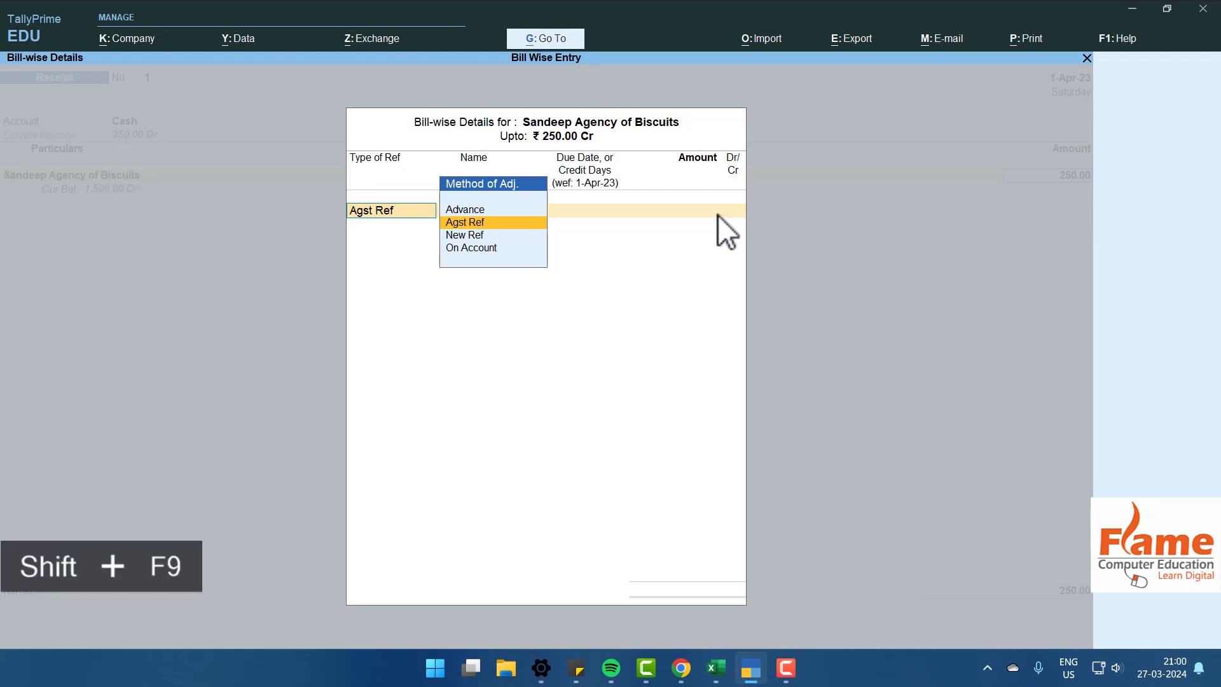
{"action": "key", "text": "Return"}
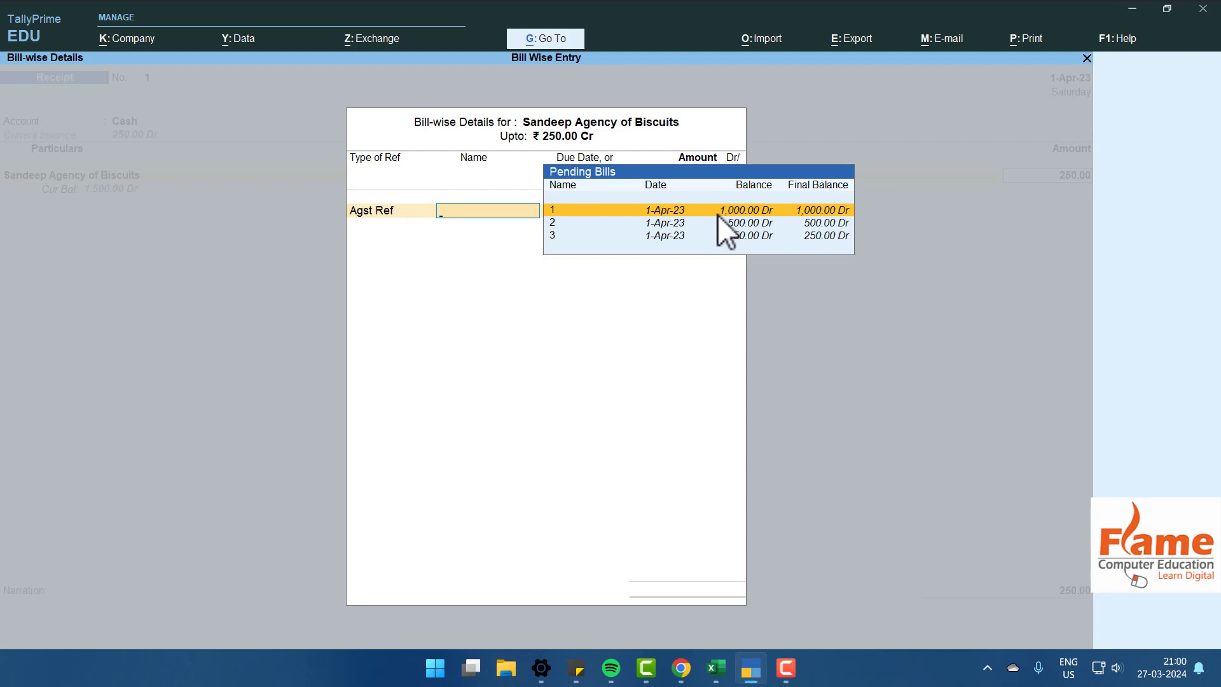
{"action": "key", "text": "Down"}
{"action": "key", "text": "Down"}
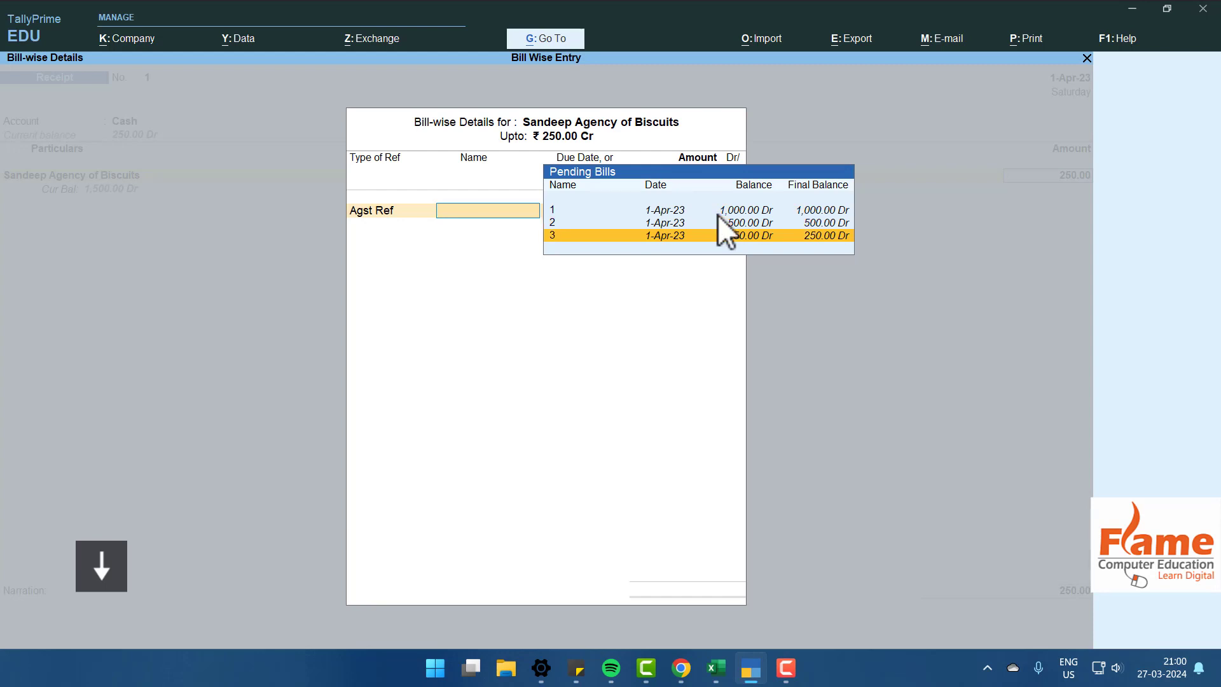
{"action": "key", "text": "Return"}
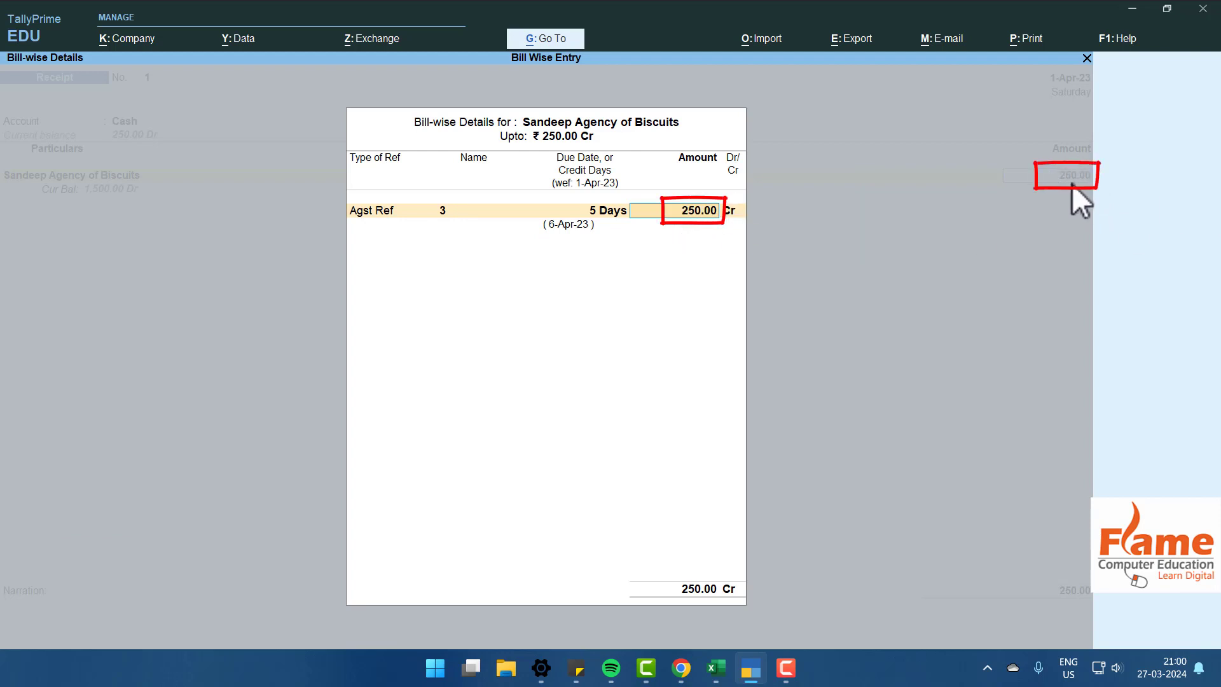
{"action": "key", "text": "Return"}
{"action": "key", "text": "Return"}
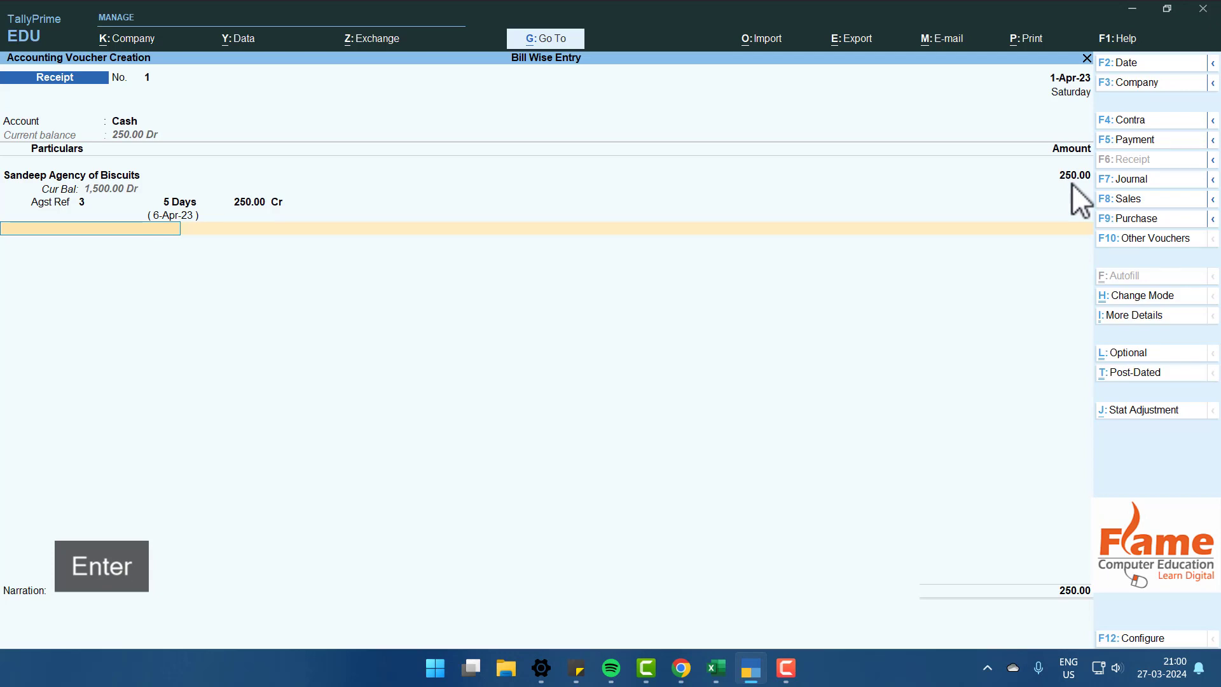
{"action": "key", "text": "Return"}
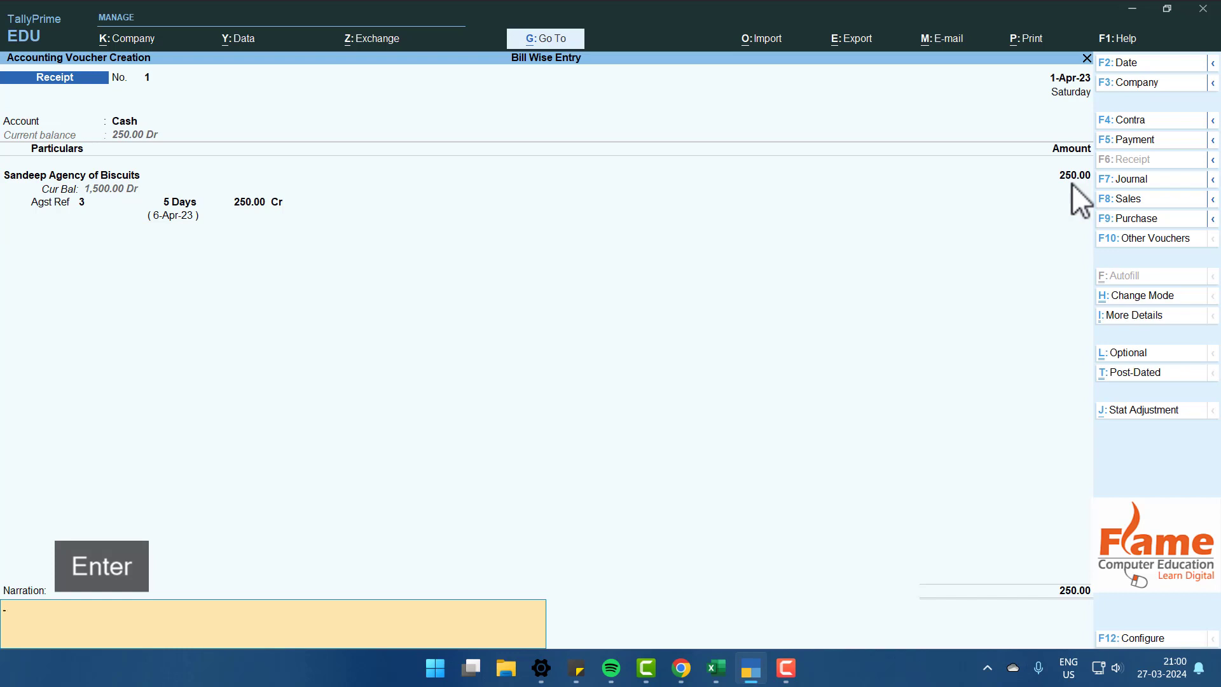
Go back through the bill-wise details and discard the unsaved 250 receipt, returning to the Gateway of Tally.
{"action": "key", "text": "BackSpace"}
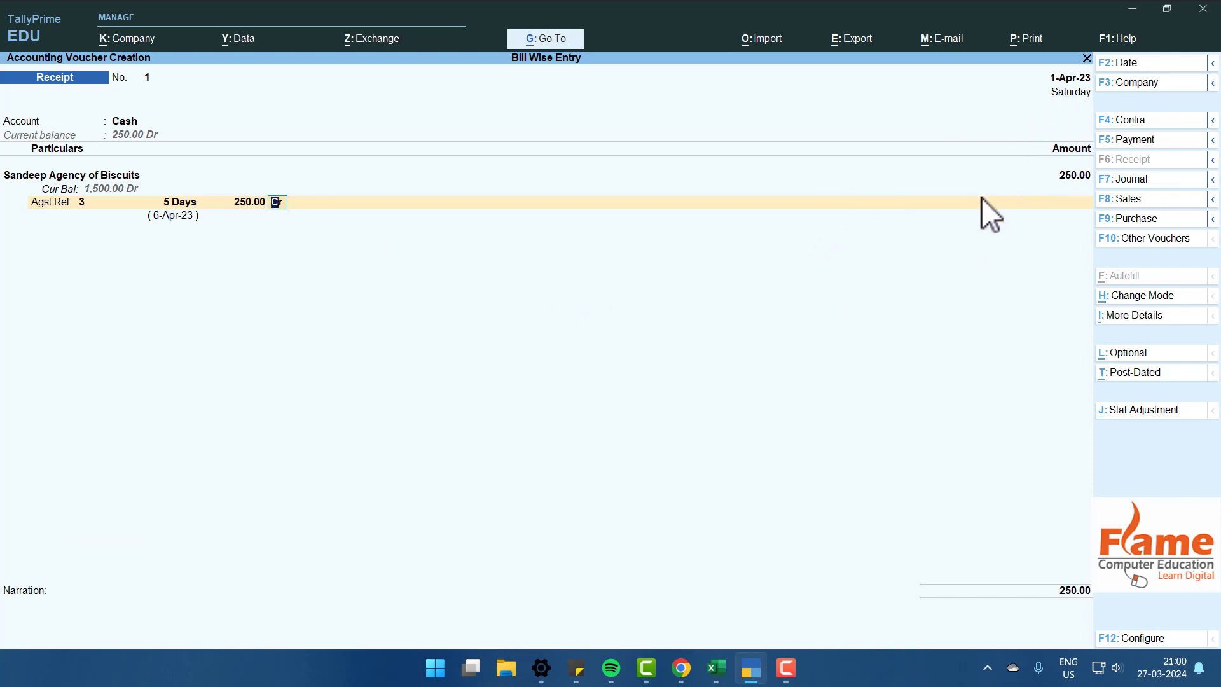
{"action": "key", "text": "BackSpace"}
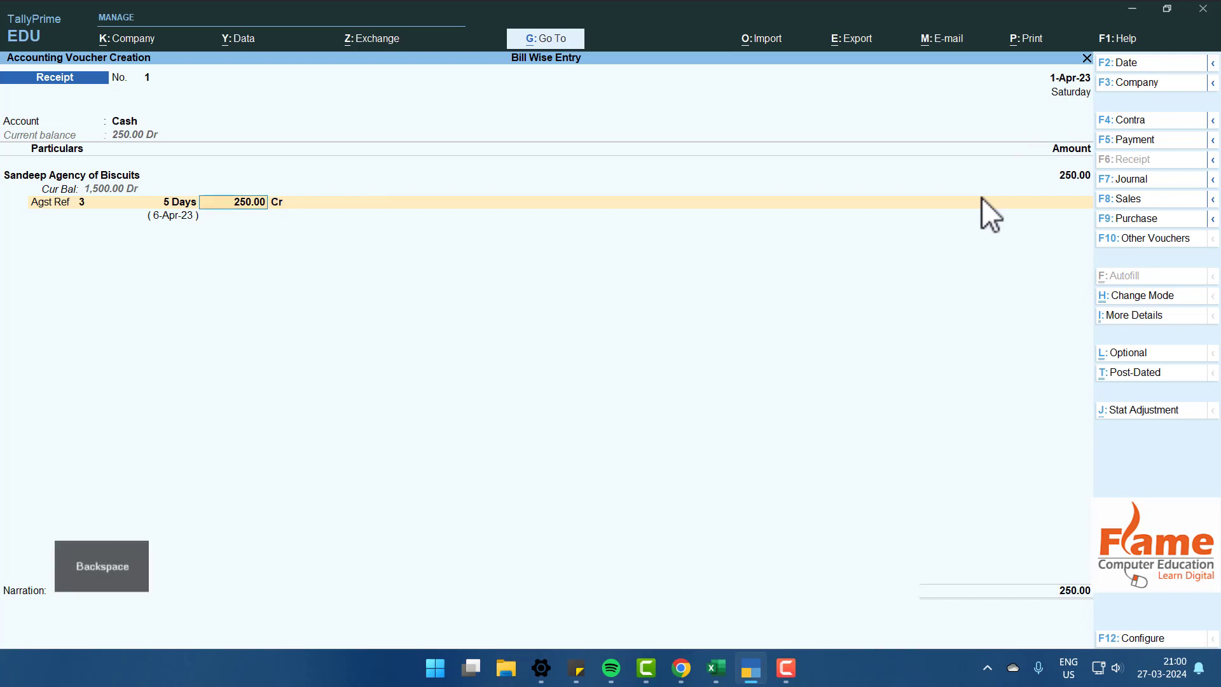
{"action": "key", "text": "BackSpace"}
{"action": "key", "text": "Escape"}
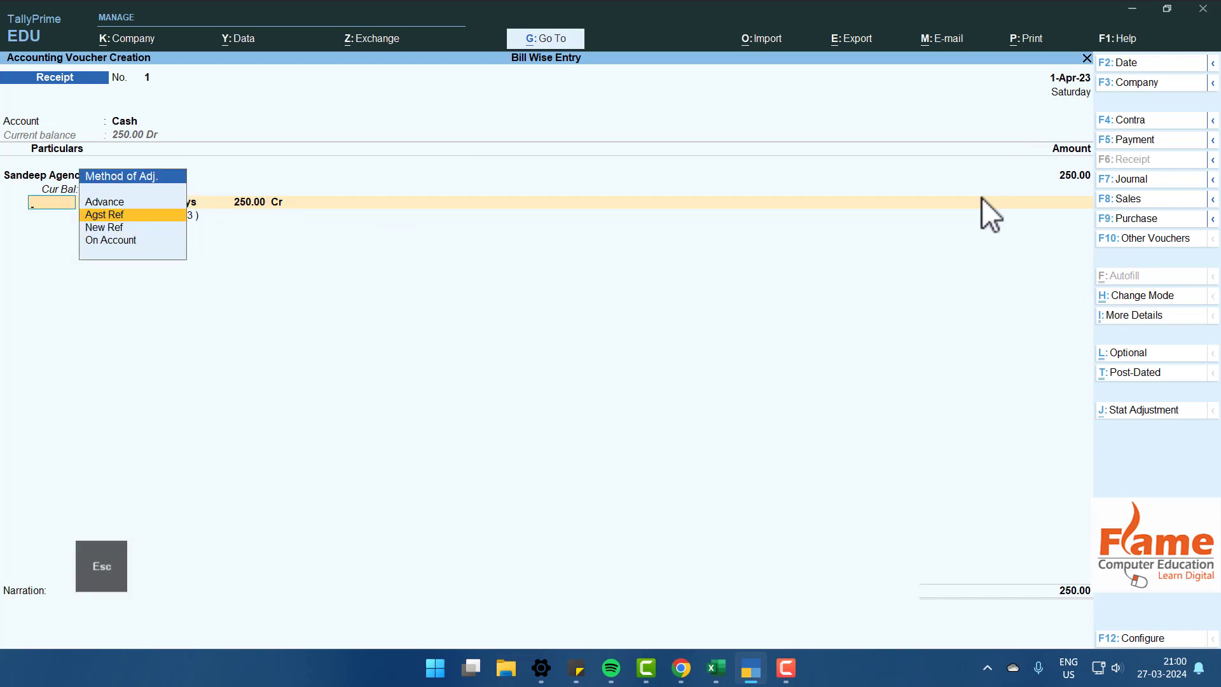
{"action": "key", "text": "Escape"}
{"action": "key", "text": "Escape"}
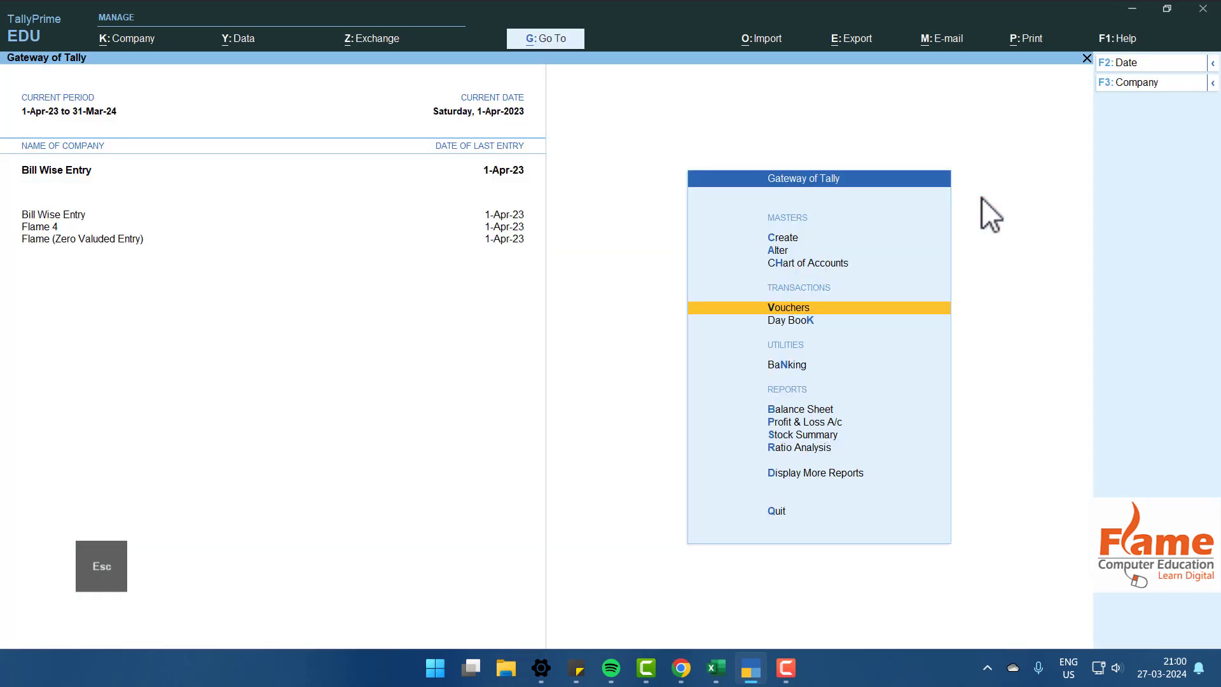
Start a Receipt voucher with the Cash account and receive 1750 from Sandeep Agency of Biscuits.
{"action": "key", "text": "Return"}
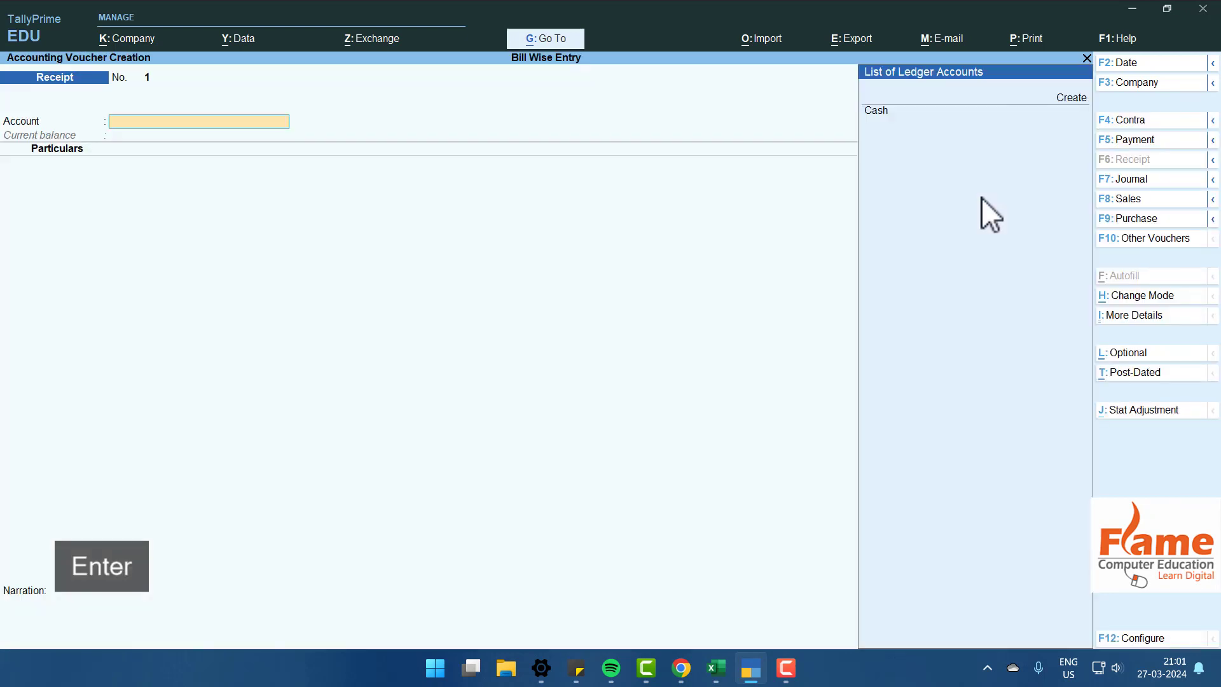
{"action": "key", "text": "Down"}
{"action": "key", "text": "Return"}
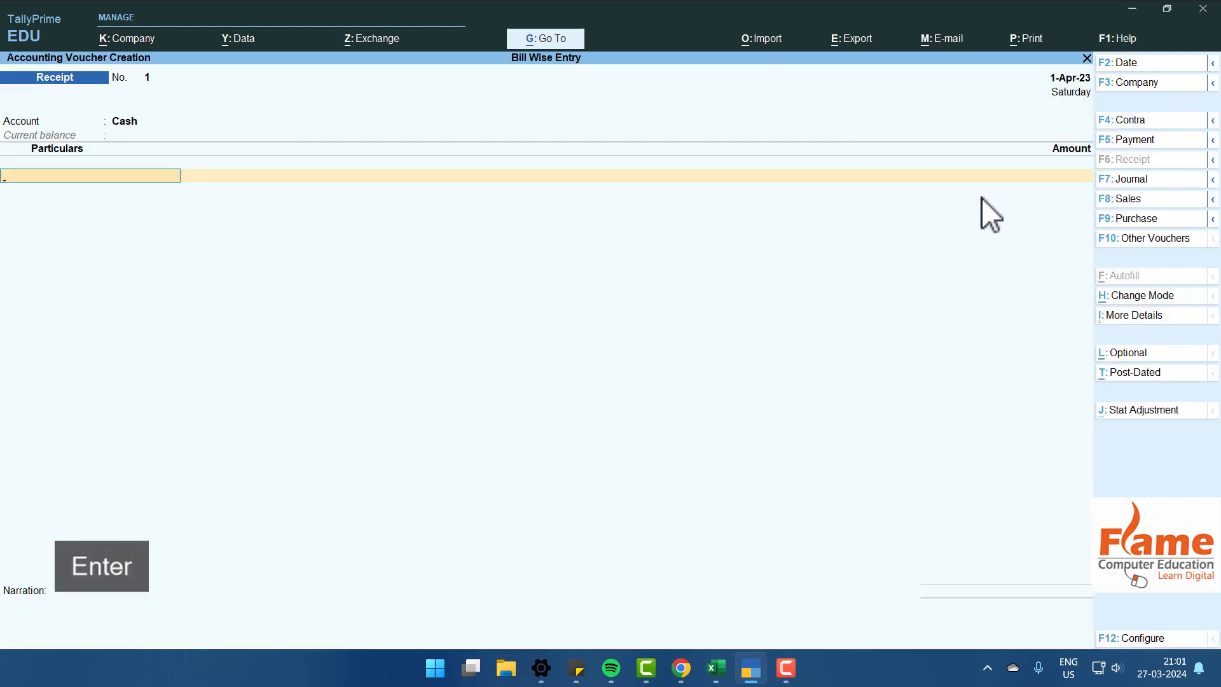
{"action": "key", "text": "Down"}
{"action": "key", "text": "Down"}
{"action": "key", "text": "Down"}
{"action": "key", "text": "Return"}
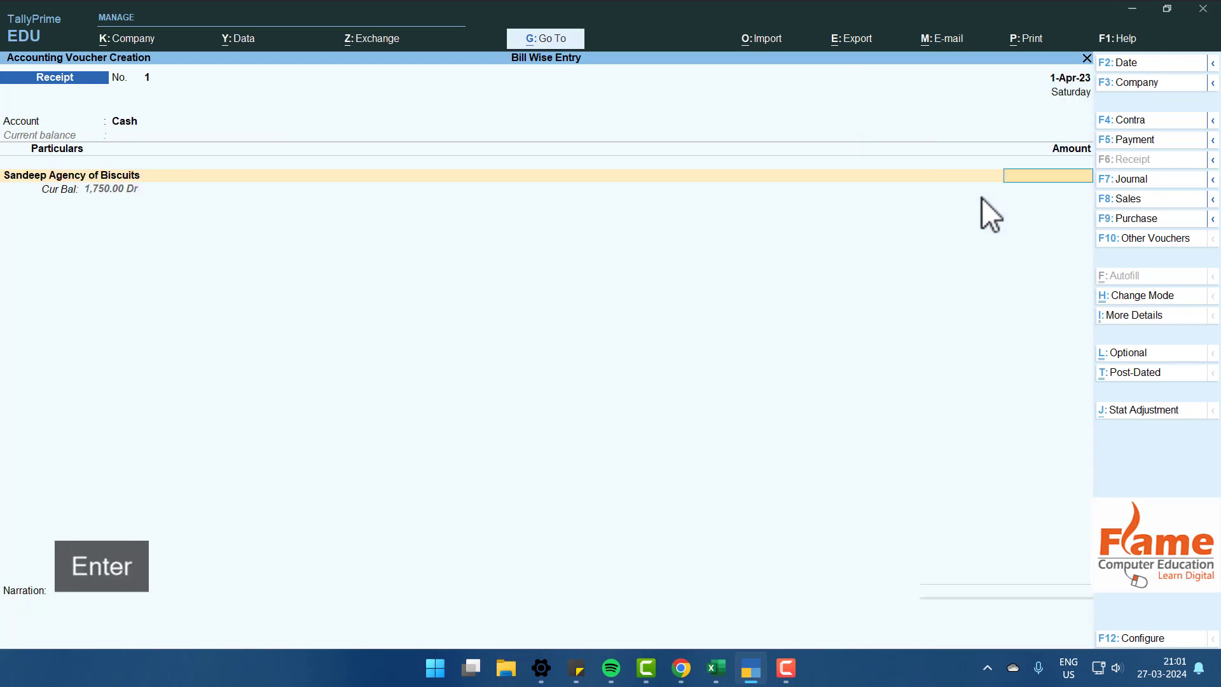
{"action": "type", "text": "1750"}
{"action": "key", "text": "Return"}
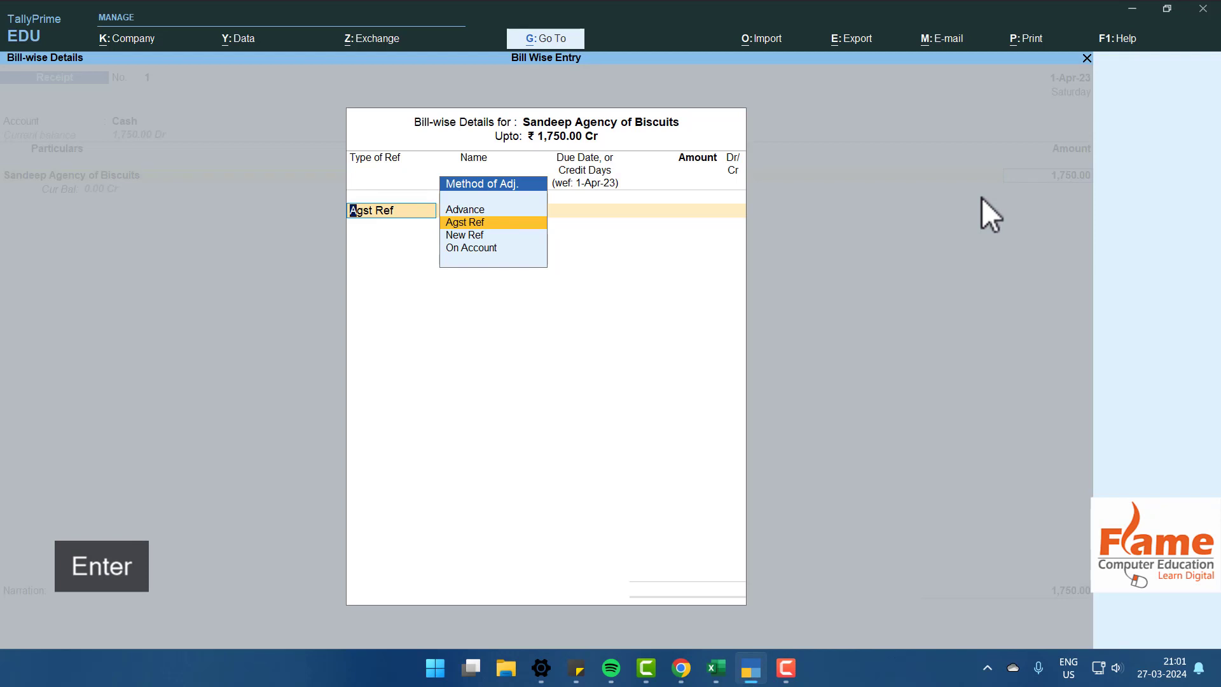
Allocate the receipt as Agst Ref to bills 1, 2 and 3 for 1,000, 500 and 250, then discard the voucher.
{"action": "key", "text": "Return"}
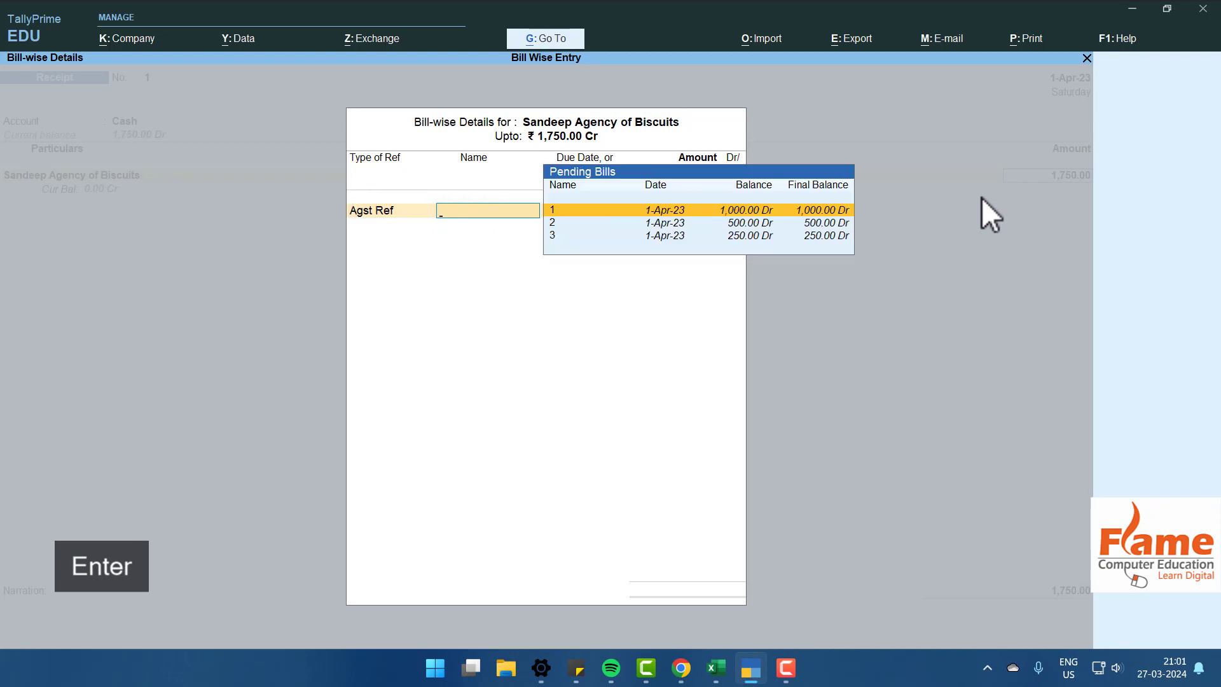
{"action": "key", "text": "Return"}
{"action": "key", "text": "Return"}
{"action": "key", "text": "Return"}
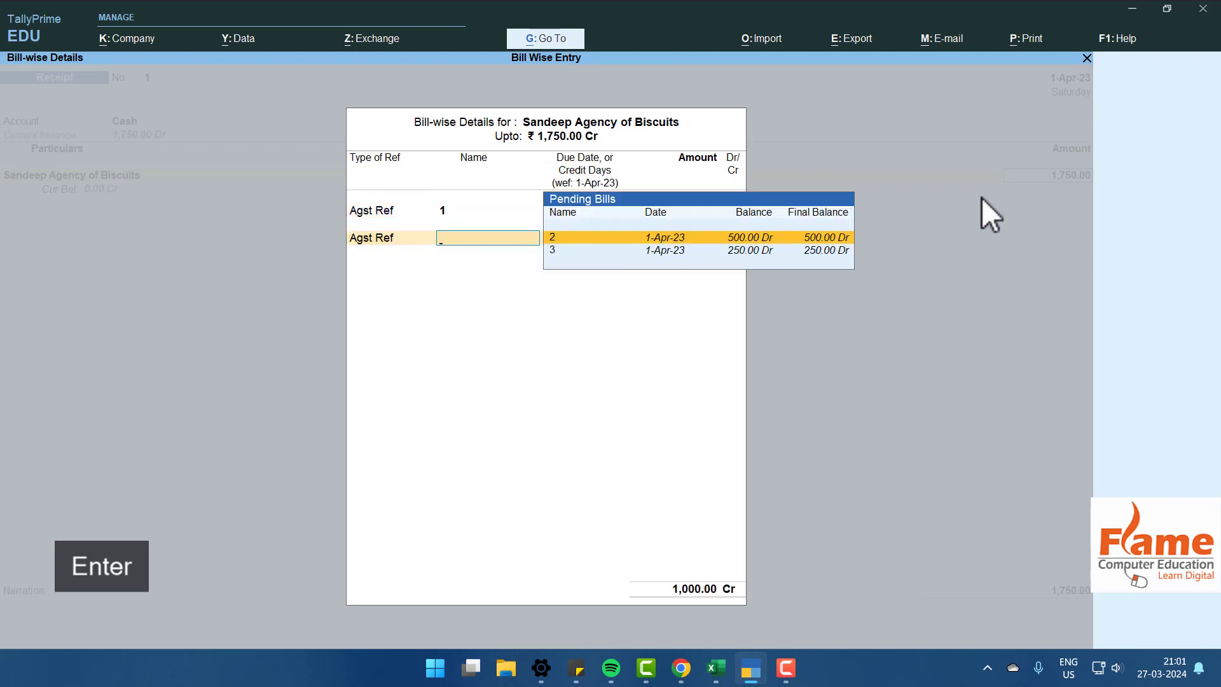
{"action": "key", "text": "Return"}
{"action": "key", "text": "Return"}
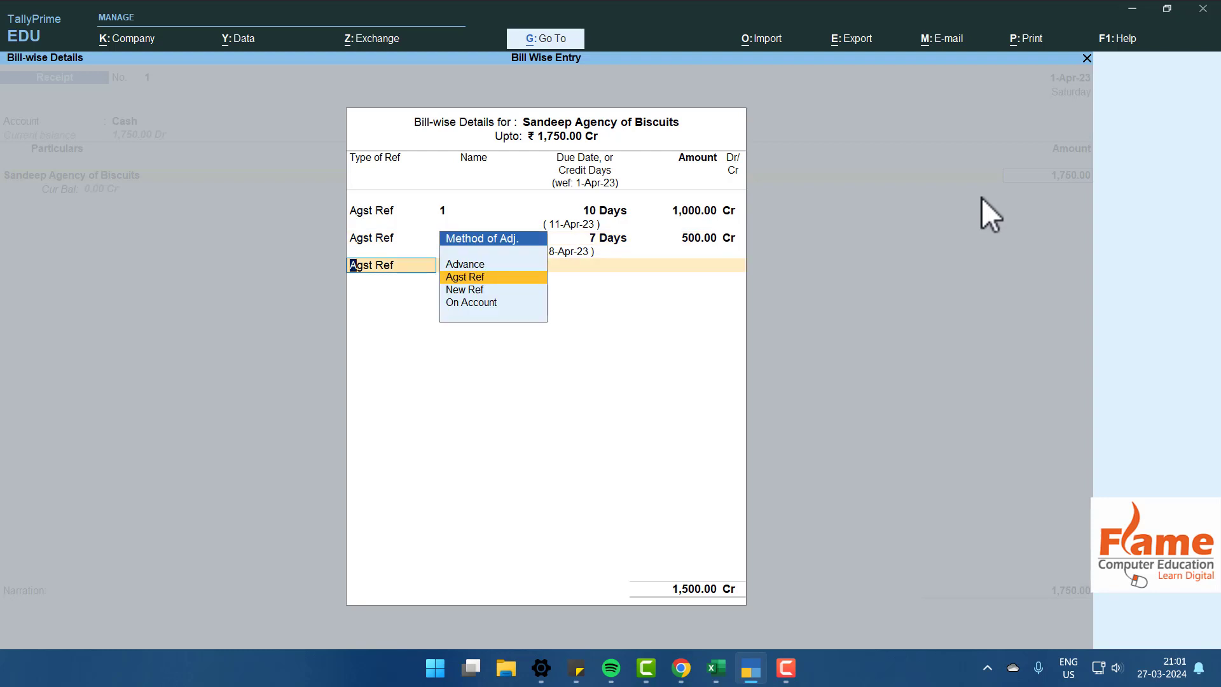
{"action": "key", "text": "Return"}
{"action": "key", "text": "Return"}
{"action": "key", "text": "Return"}
{"action": "key", "text": "Return"}
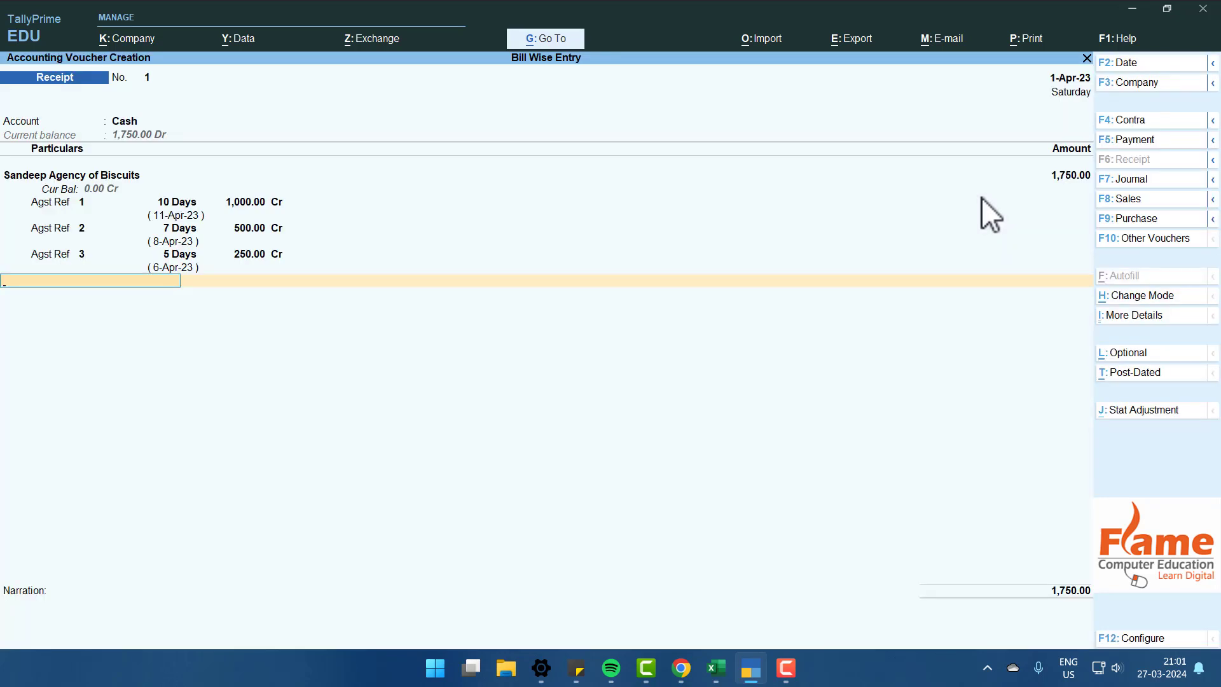
{"action": "key", "text": "Escape"}
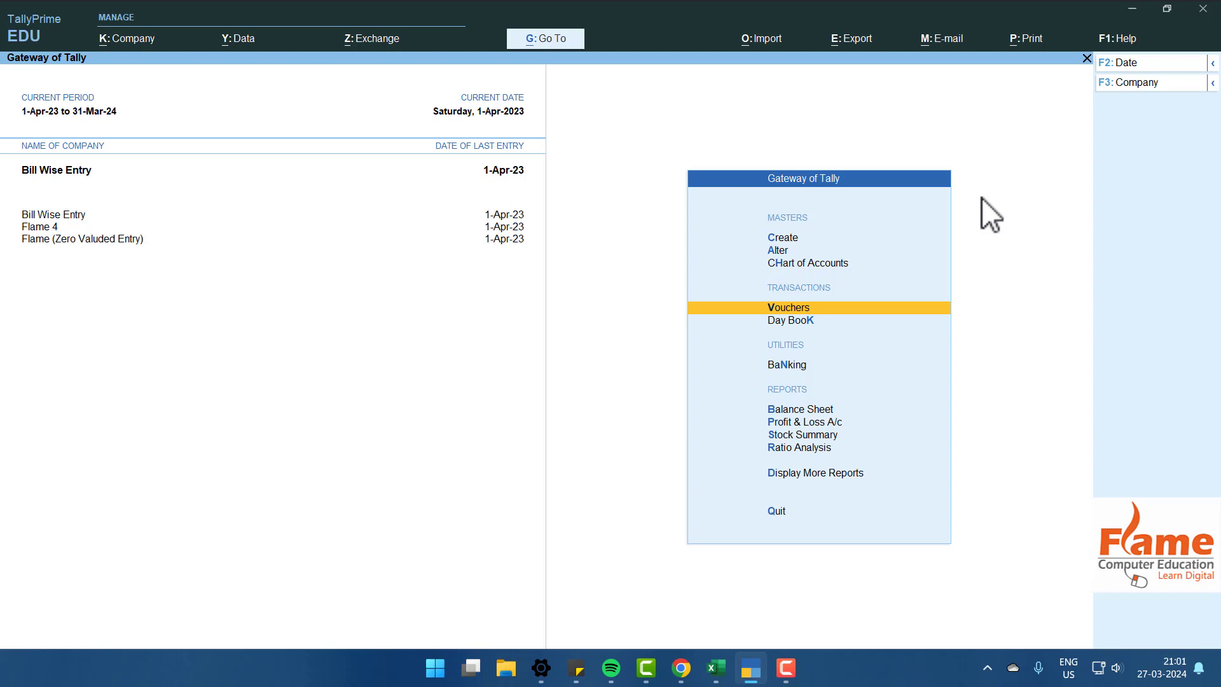
Start a Receipt voucher with the Cash account and receive 3,750 from Sandeep Agency of Biscuits.
{"action": "key", "text": "Return"}
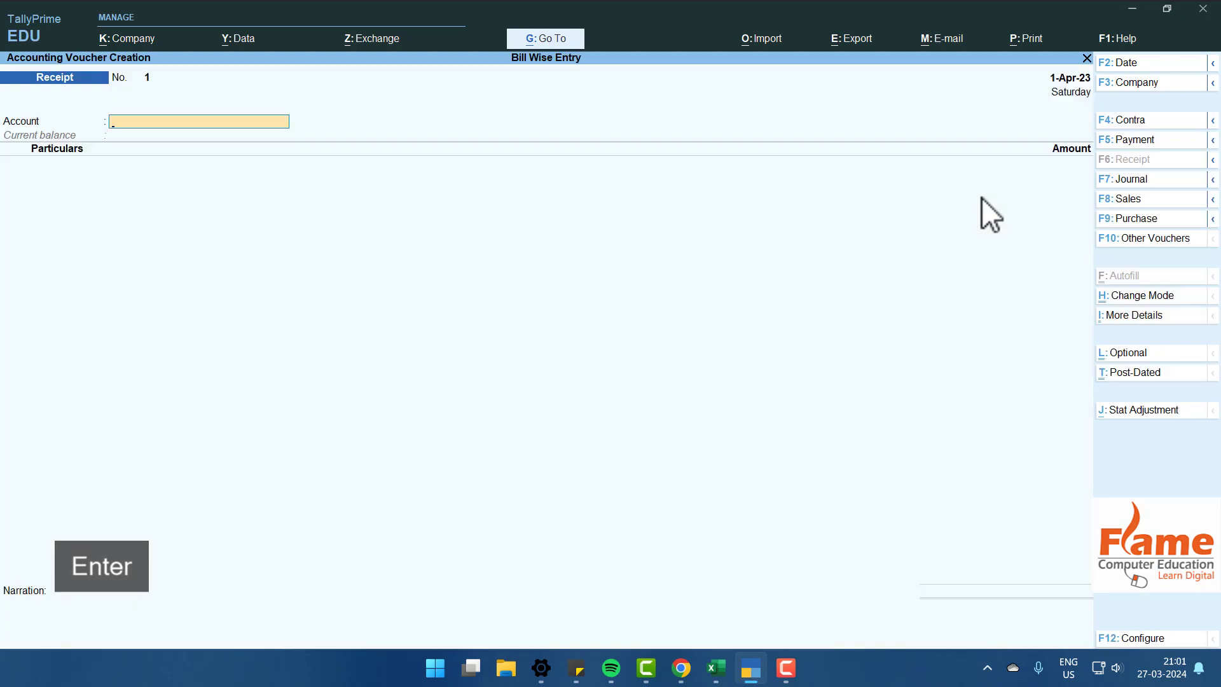
{"action": "key", "text": "Return"}
{"action": "key", "text": "Down"}
{"action": "key", "text": "Down"}
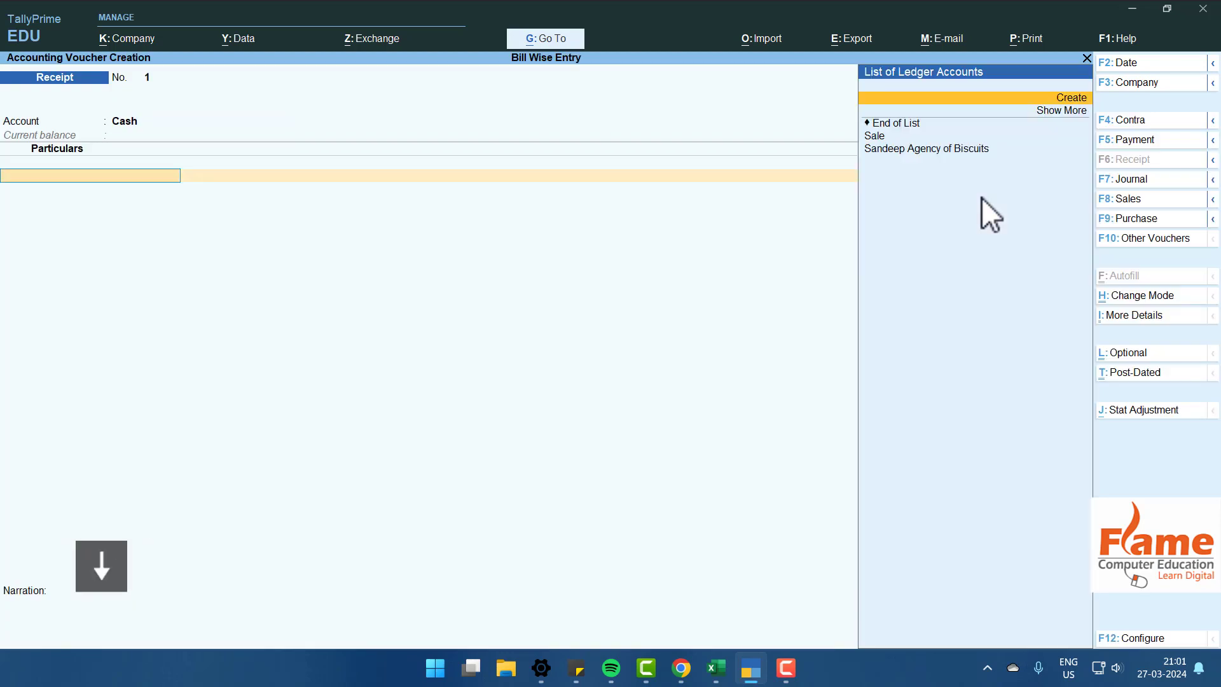
{"action": "key", "text": "Down"}
{"action": "key", "text": "Return"}
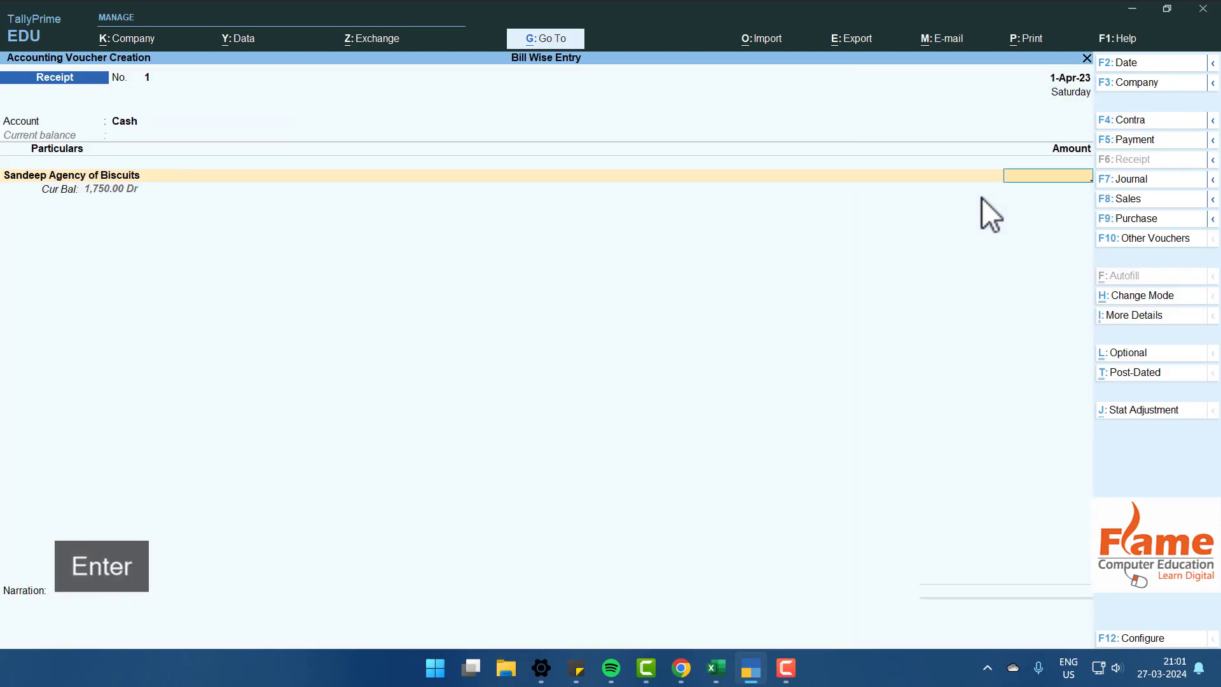
{"action": "type", "text": "2"}
{"action": "key", "text": "BackSpace"}
{"action": "type", "text": "3"}
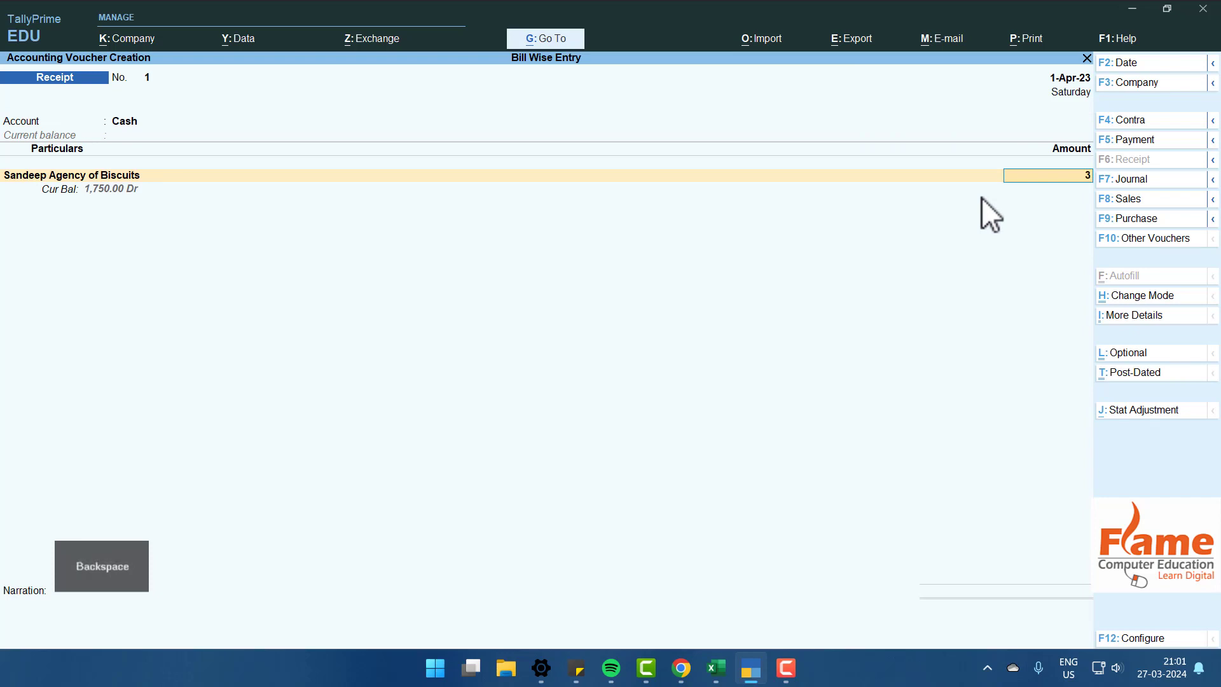
{"action": "type", "text": ",750"}
{"action": "key", "text": "Return"}
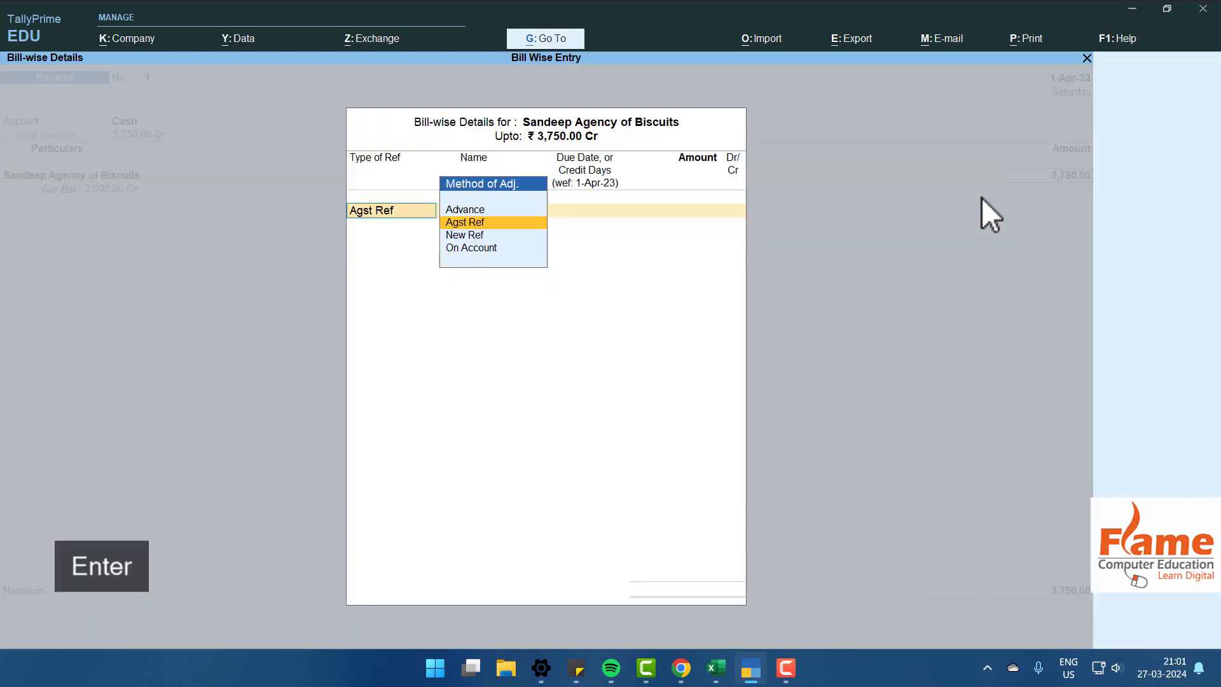
Allocate the 3,750 receipt as Agst Ref to bill 1 for 1,000, bill 2 for 500 and bill 3 for 250.
{"action": "key", "text": "Return"}
{"action": "key", "text": "Return"}
{"action": "key", "text": "Return"}
{"action": "key", "text": "Return"}
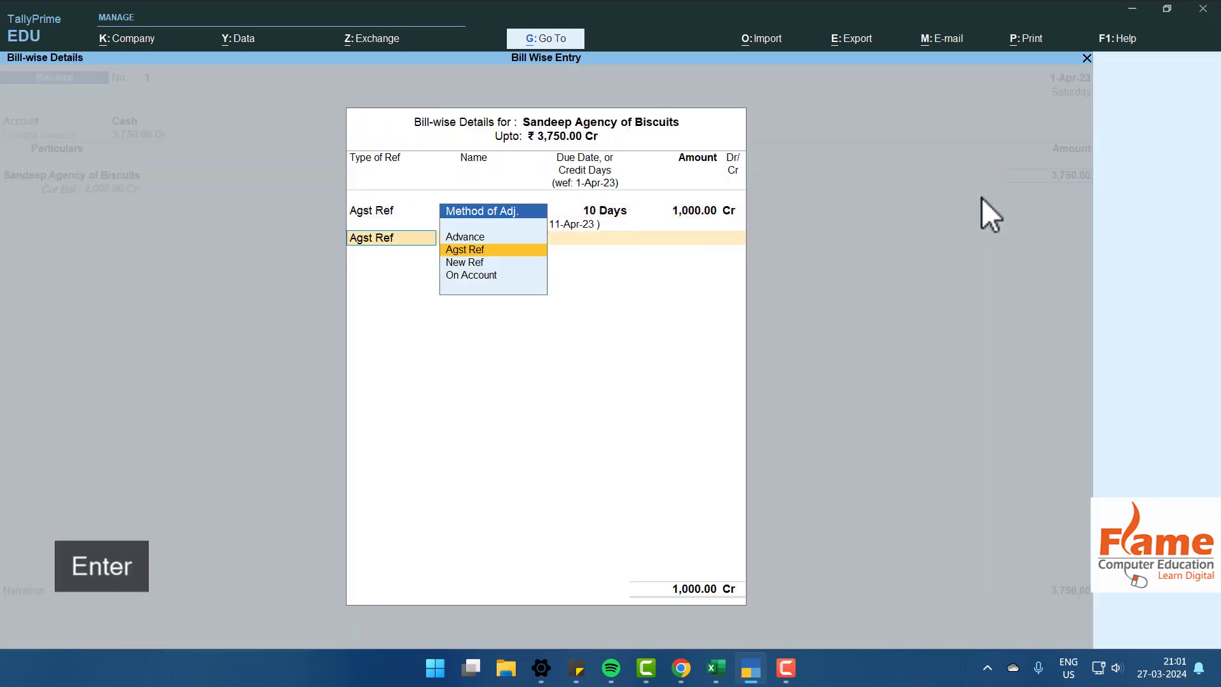
{"action": "key", "text": "Return"}
{"action": "key", "text": "Return"}
{"action": "key", "text": "Return"}
{"action": "key", "text": "Return"}
{"action": "key", "text": "Return"}
{"action": "key", "text": "Return"}
{"action": "key", "text": "Return"}
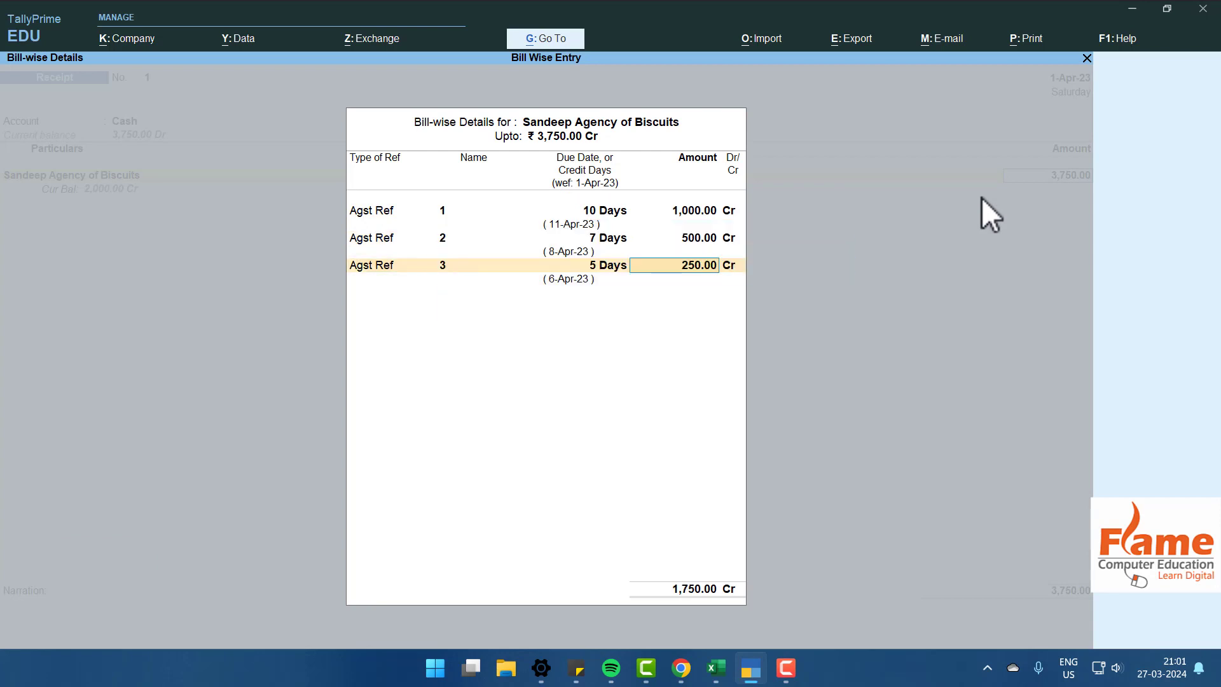
{"action": "key", "text": "Return"}
{"action": "key", "text": "Return"}
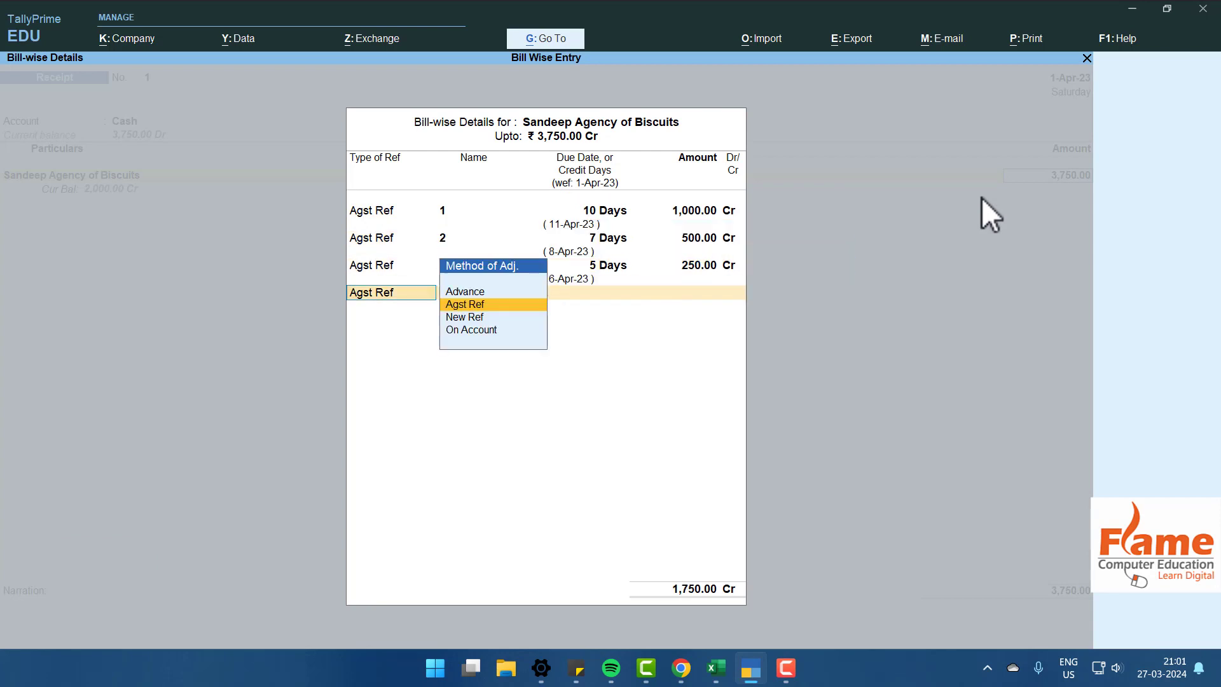
{"action": "key", "text": "Down"}
{"action": "key", "text": "Return"}
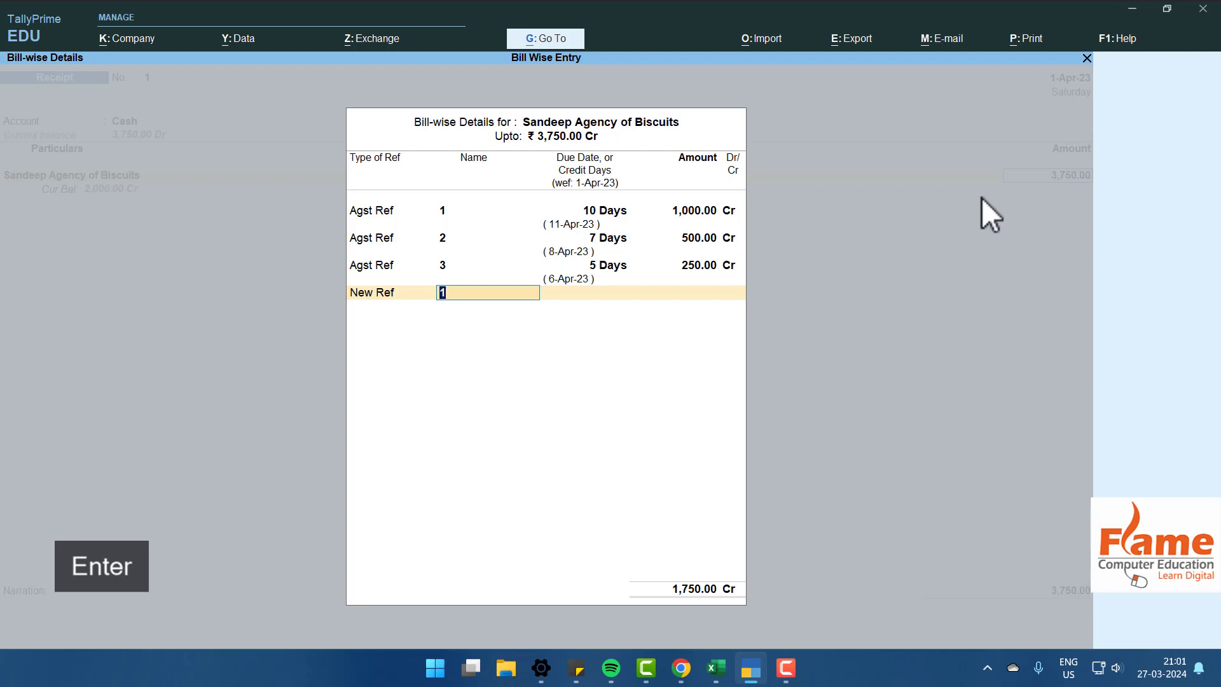
{"action": "key", "text": "BackSpace"}
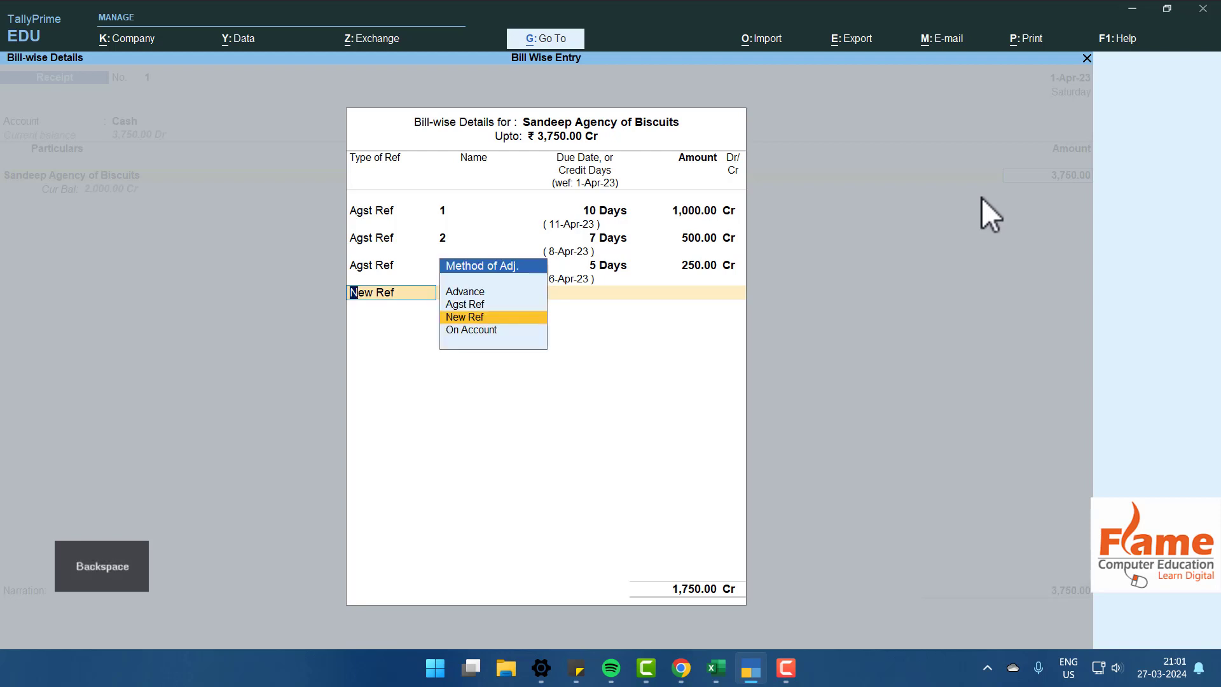
{"action": "key", "text": "Up"}
{"action": "key", "text": "Up"}
{"action": "key", "text": "Down"}
{"action": "key", "text": "Down"}
{"action": "key", "text": "Down"}
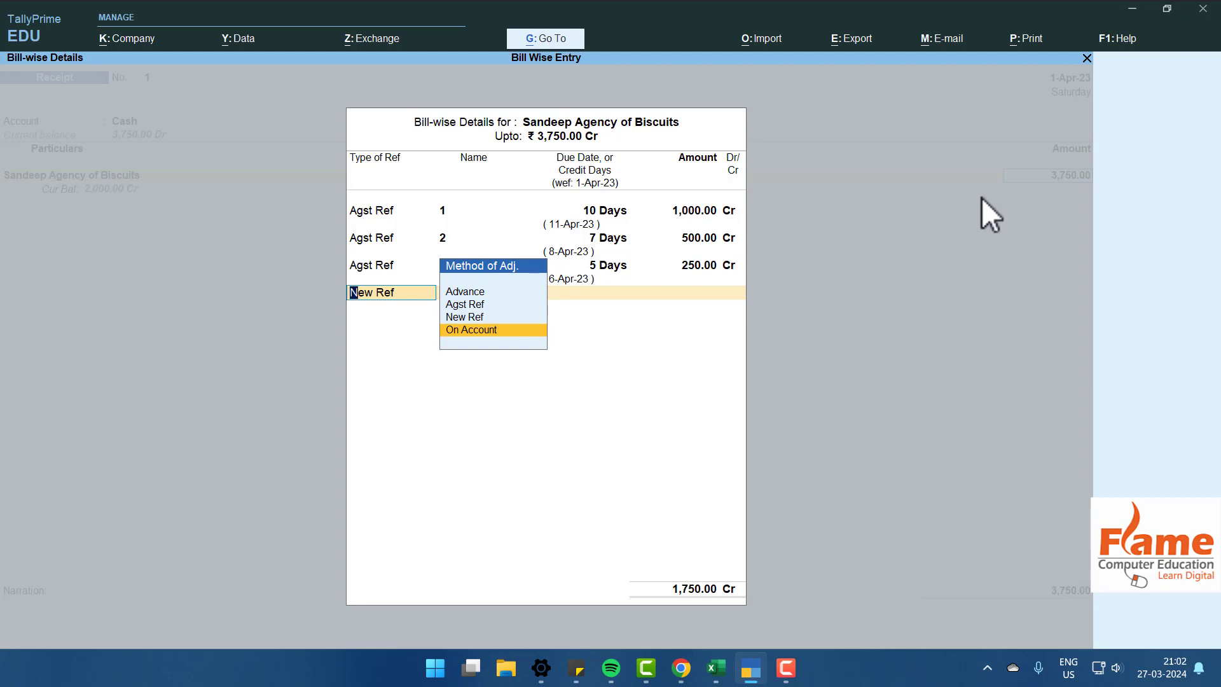
Allocate the remaining 2,000 of the receipt as an Advance under reference 1 and save the Receipt voucher.
{"action": "key", "text": "Up"}
{"action": "key", "text": "Up"}
{"action": "key", "text": "Up"}
{"action": "key", "text": "Return"}
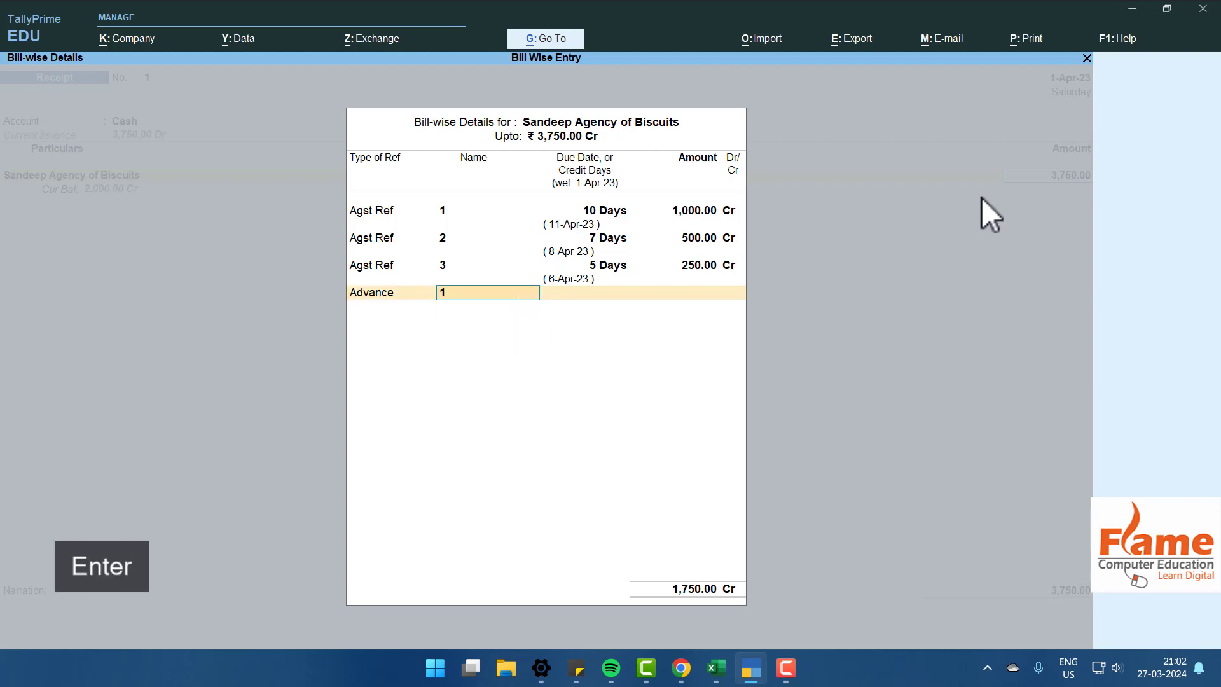
{"action": "key", "text": "Return"}
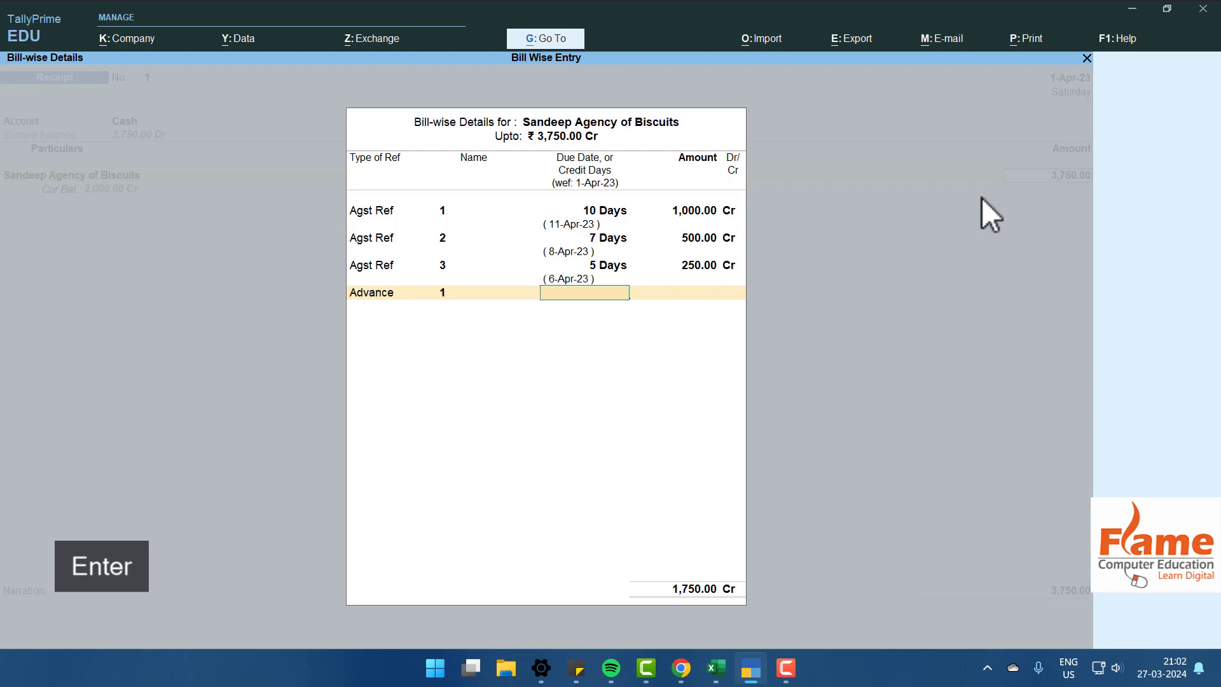
{"action": "key", "text": "Return"}
{"action": "key", "text": "Return"}
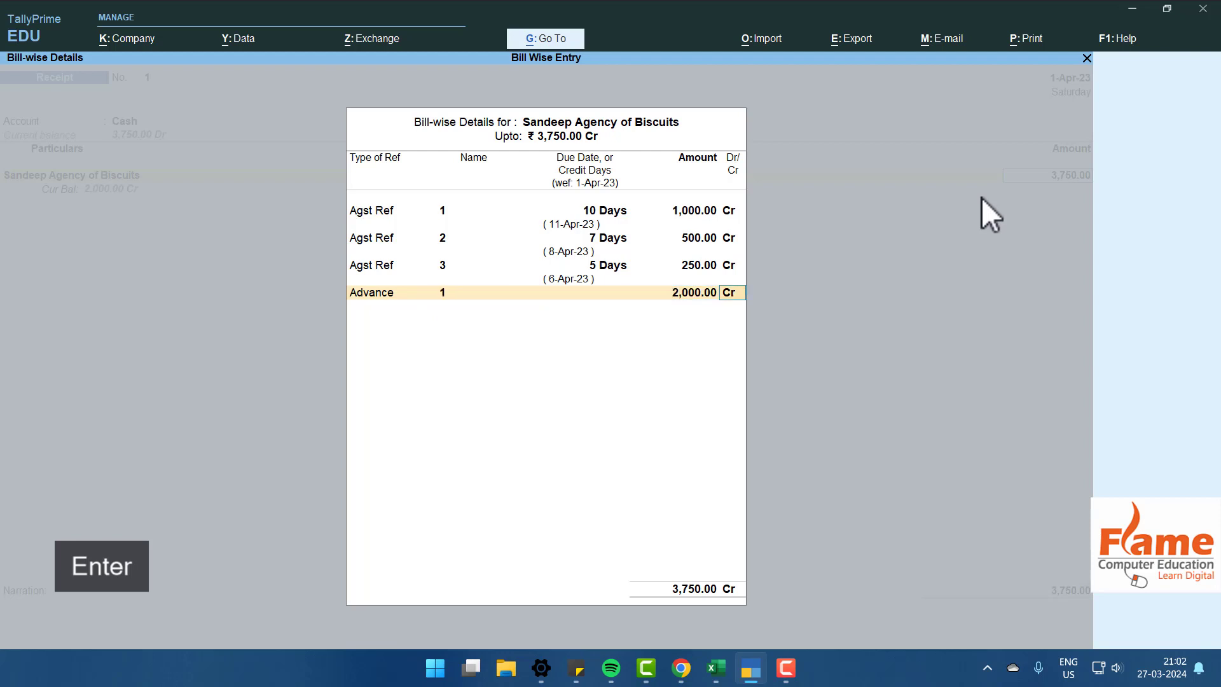
{"action": "key", "text": "Return"}
{"action": "key", "text": "ctrl+a"}
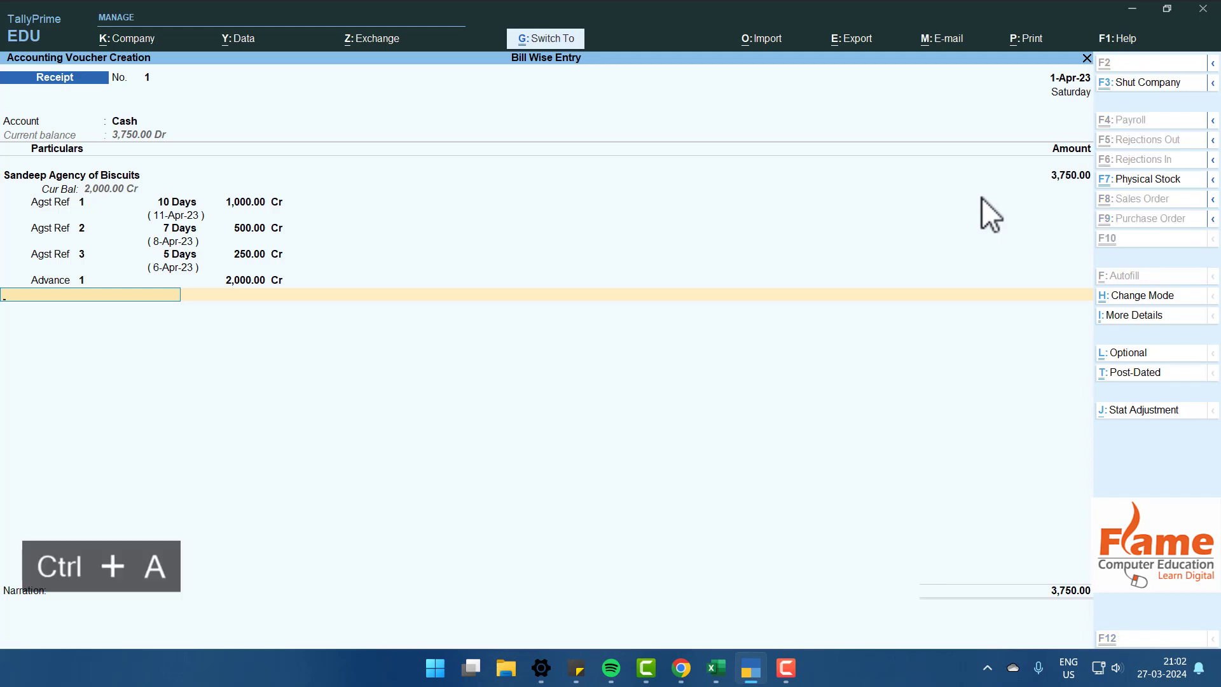
{"action": "key", "text": "Escape"}
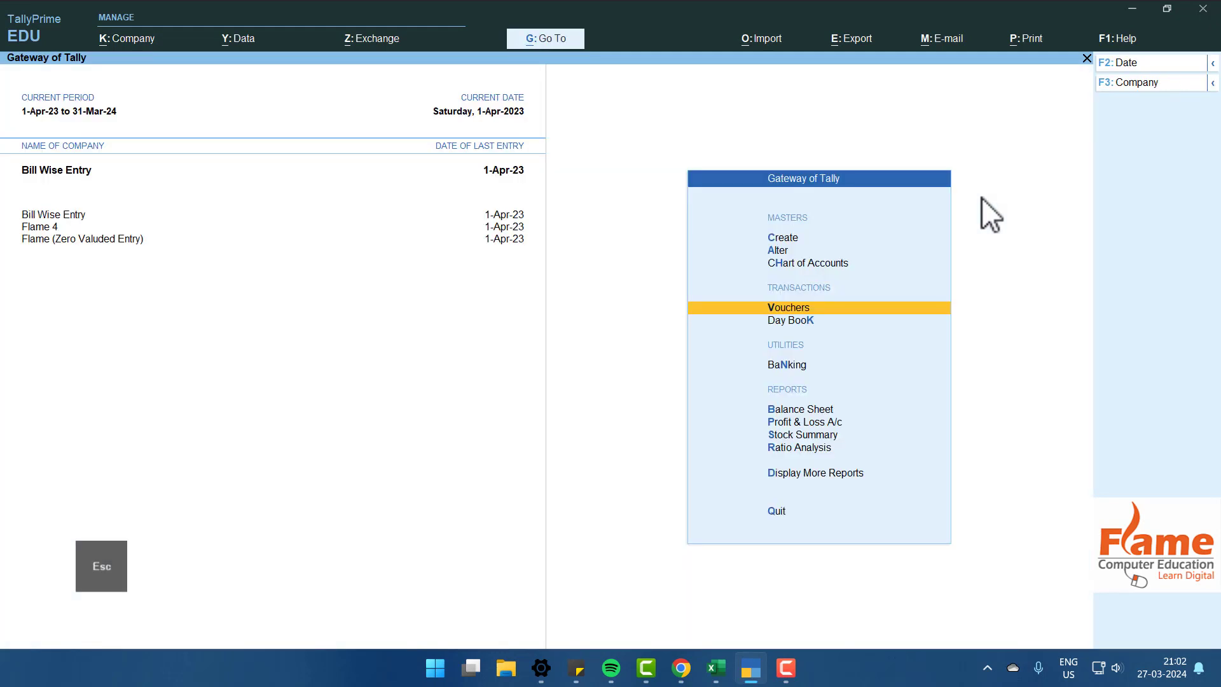
Review the ledger vouchers of Sandeep Agency of Biscuits in the account books, including the closing balance, and return to the Gateway.
{"action": "key", "text": "Down"}
{"action": "key", "text": "Down"}
{"action": "key", "text": "Down"}
{"action": "key", "text": "Down"}
{"action": "key", "text": "Down"}
{"action": "key", "text": "Down"}
{"action": "key", "text": "Down"}
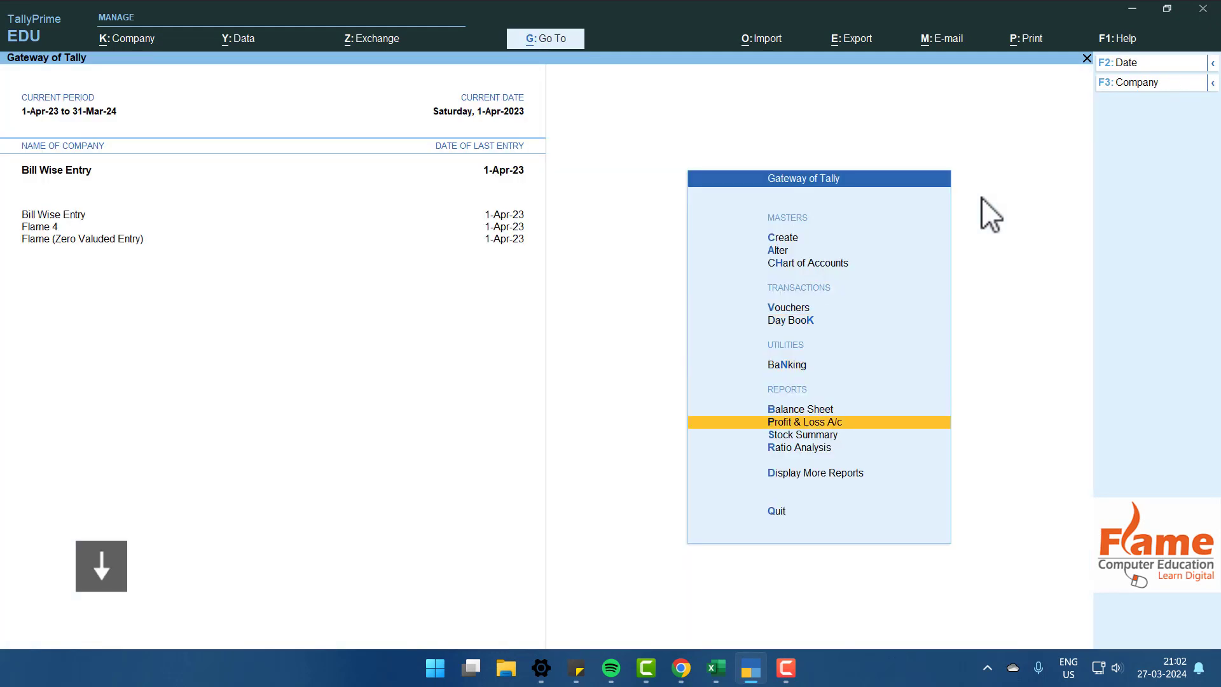
{"action": "key", "text": "Return"}
{"action": "key", "text": "Down"}
{"action": "key", "text": "Down"}
{"action": "key", "text": "Down"}
{"action": "key", "text": "Down"}
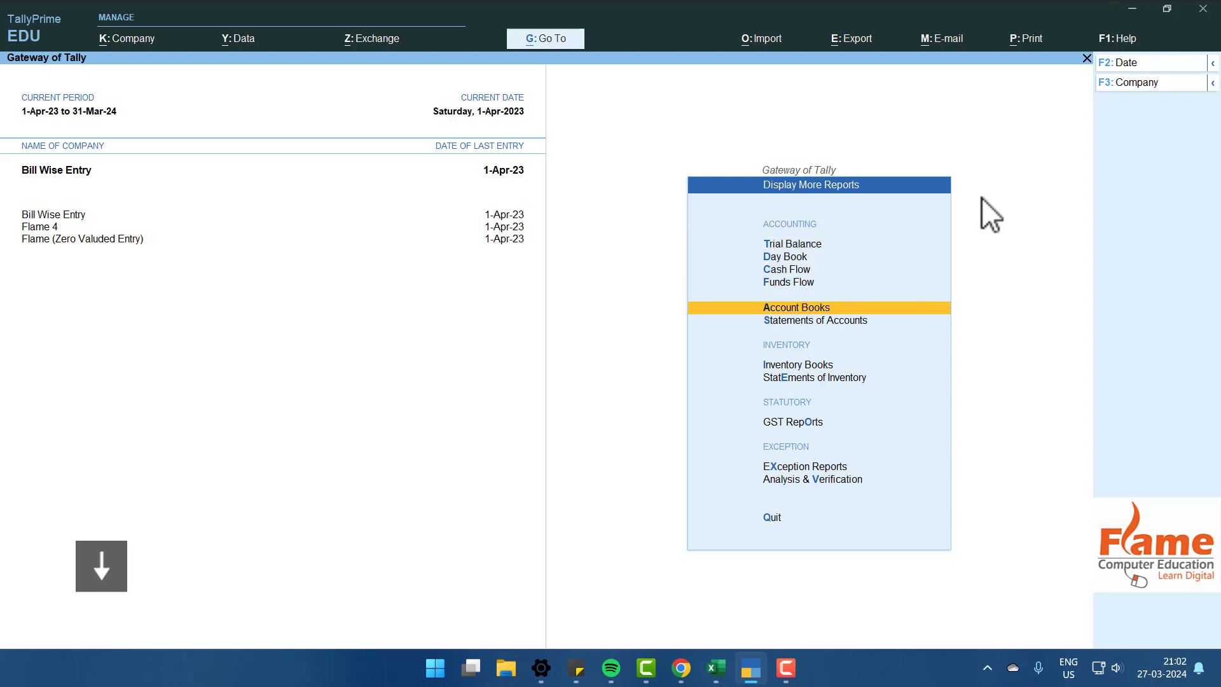
{"action": "key", "text": "Return"}
{"action": "key", "text": "Down"}
{"action": "key", "text": "Return"}
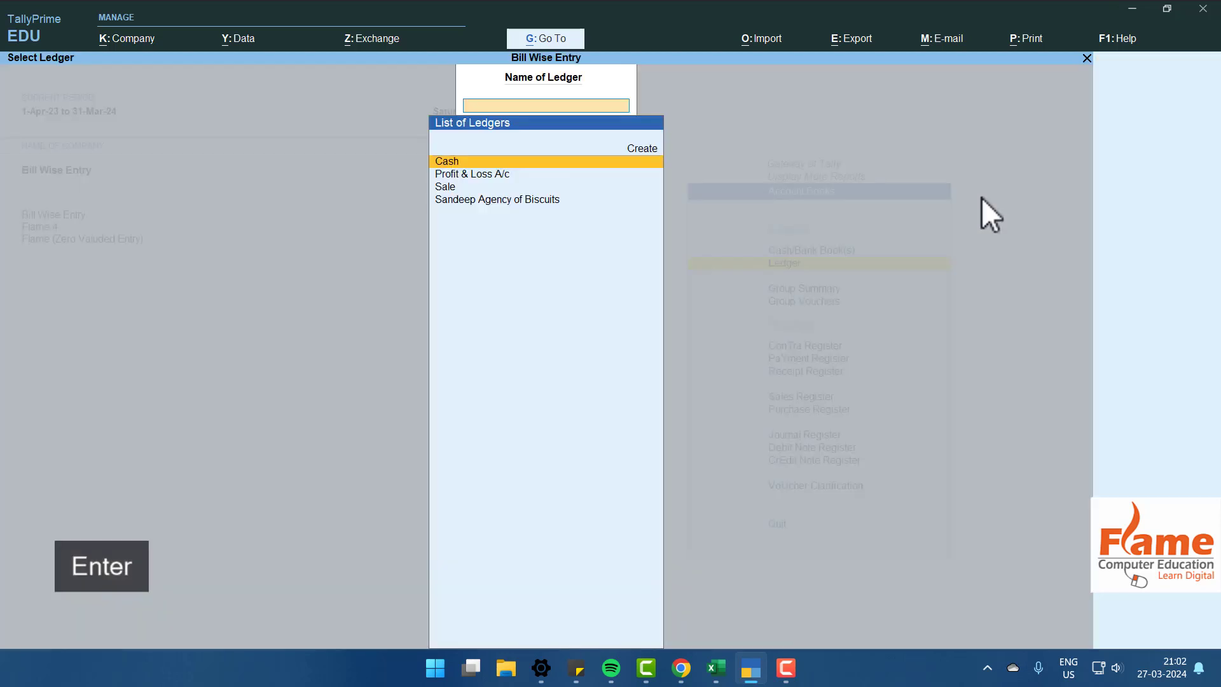
{"action": "key", "text": "Down"}
{"action": "key", "text": "Down"}
{"action": "key", "text": "Down"}
{"action": "key", "text": "Up"}
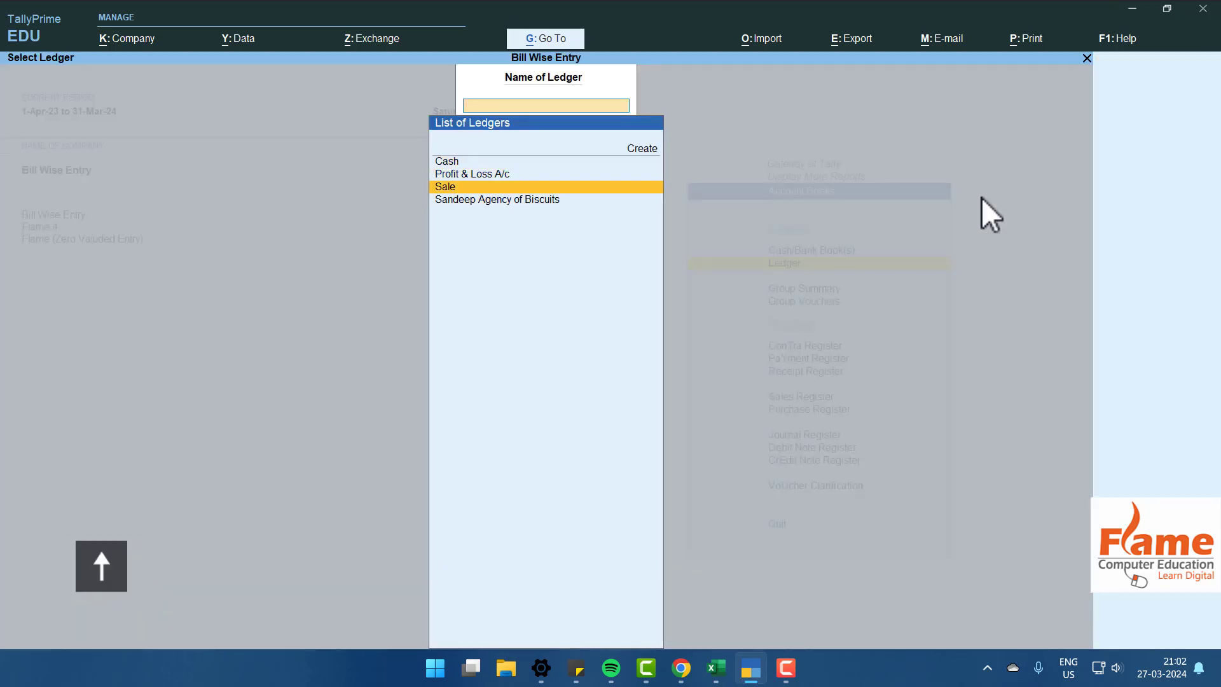
{"action": "key", "text": "Down"}
{"action": "key", "text": "Return"}
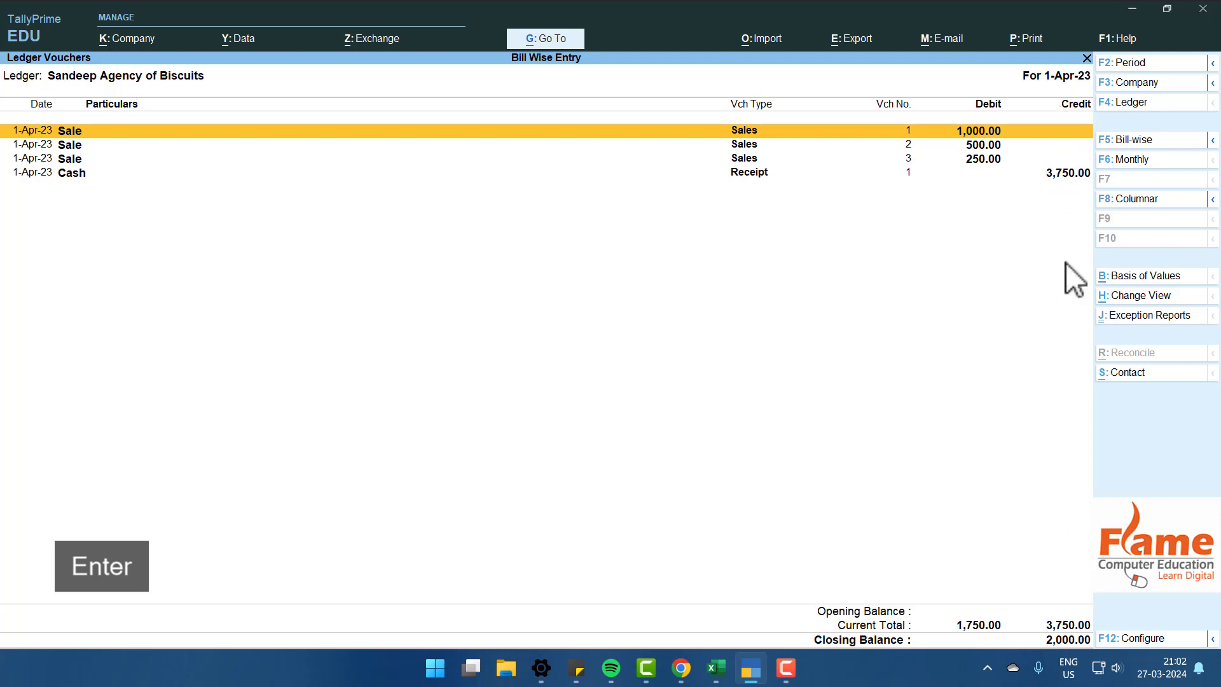
{"action": "key", "text": "Escape"}
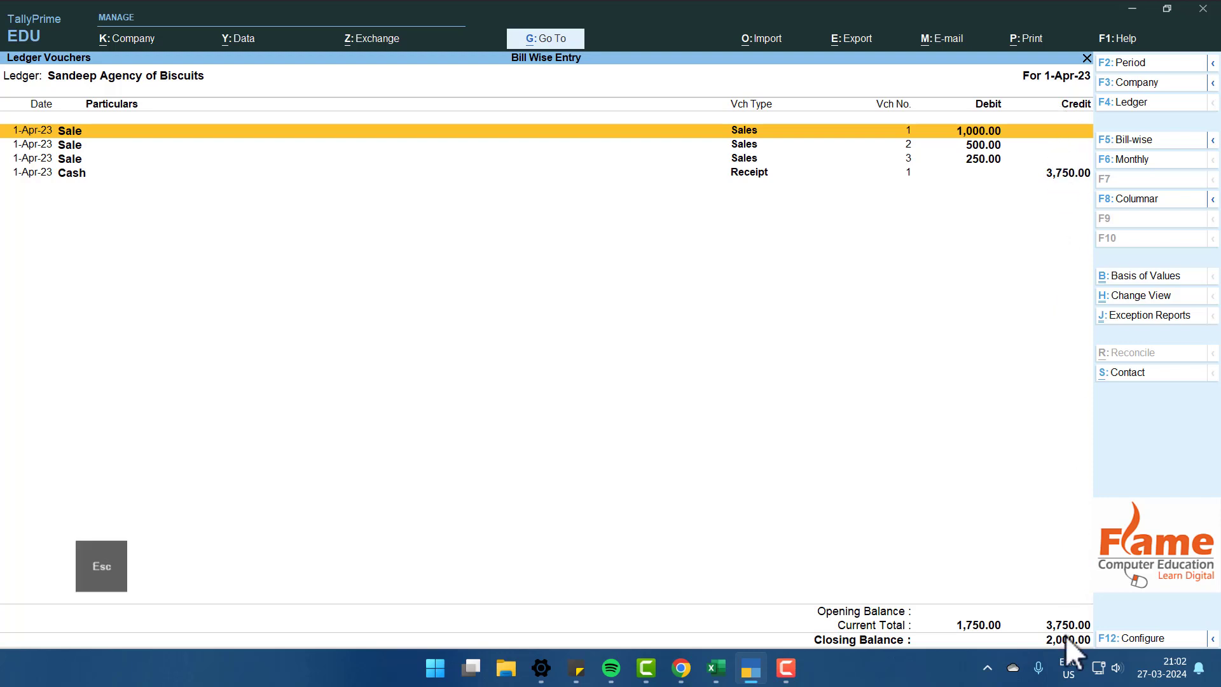
{"action": "key", "text": "Escape"}
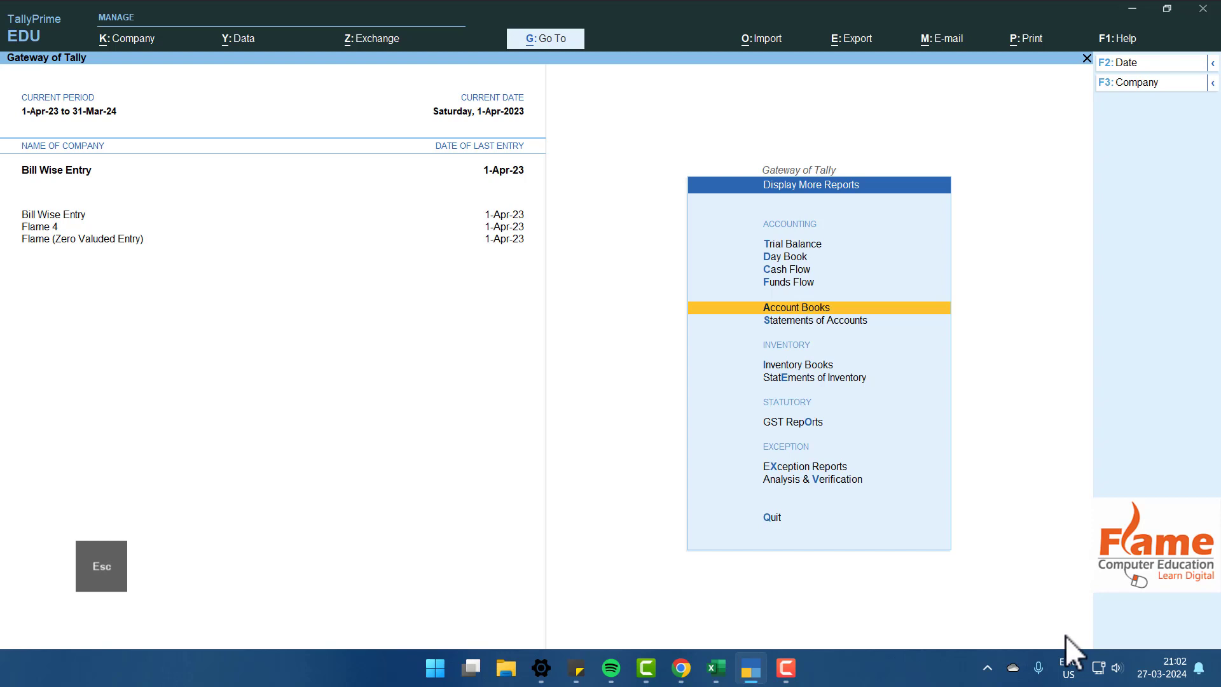
{"action": "key", "text": "Escape"}
Start a Sales voucher for Sandeep Agency of Biscuits and accept the dispatch and party details without changes.
{"action": "key", "text": "Up"}
{"action": "key", "text": "Up"}
{"action": "key", "text": "Up"}
{"action": "key", "text": "Up"}
{"action": "key", "text": "Up"}
{"action": "key", "text": "Up"}
{"action": "key", "text": "Up"}
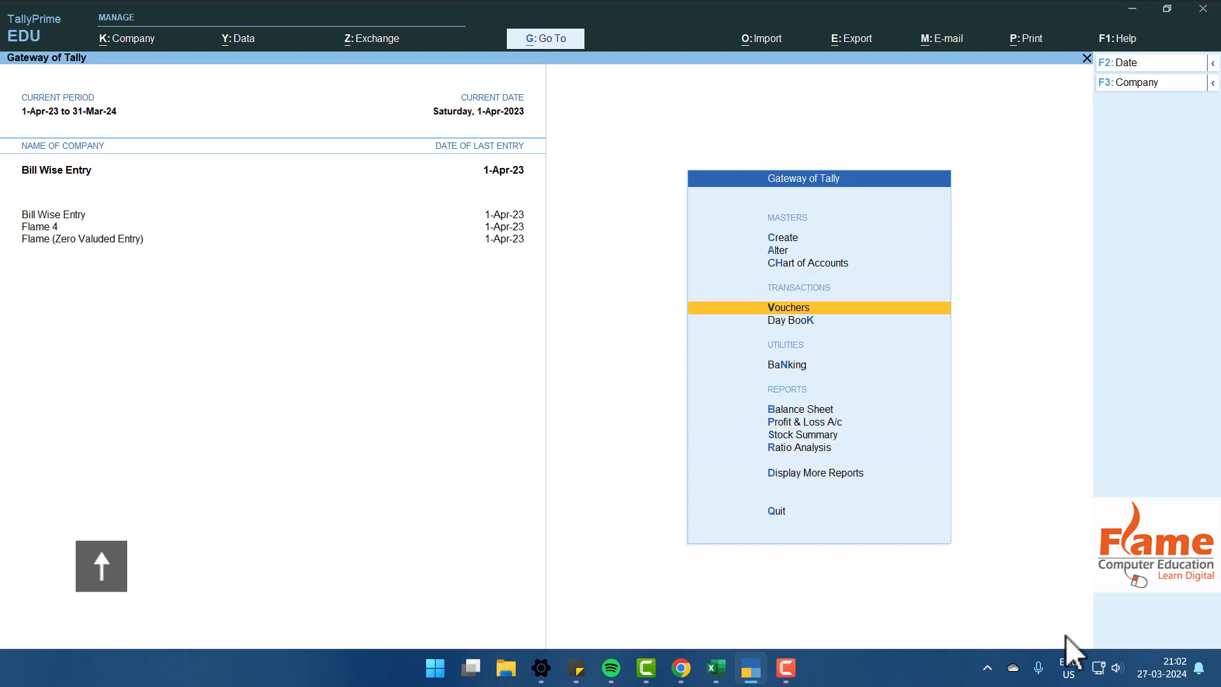
{"action": "key", "text": "Return"}
{"action": "key", "text": "F8"}
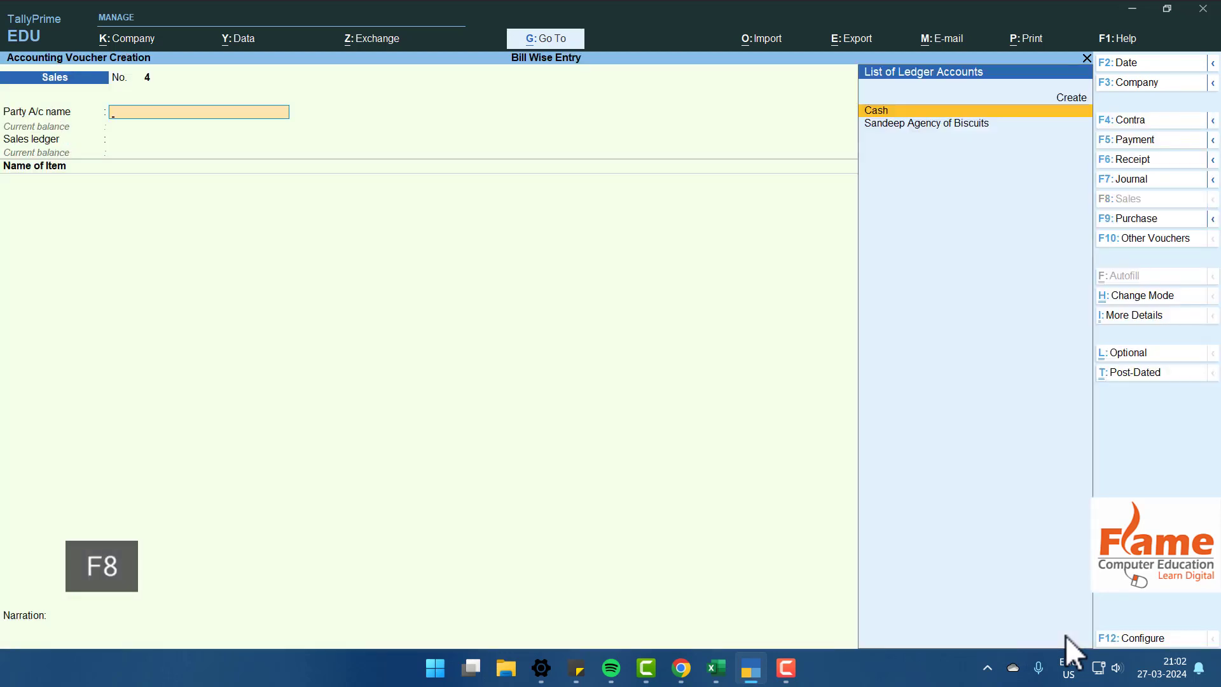
{"action": "key", "text": "Down"}
{"action": "key", "text": "Return"}
{"action": "key", "text": "ctrl+a"}
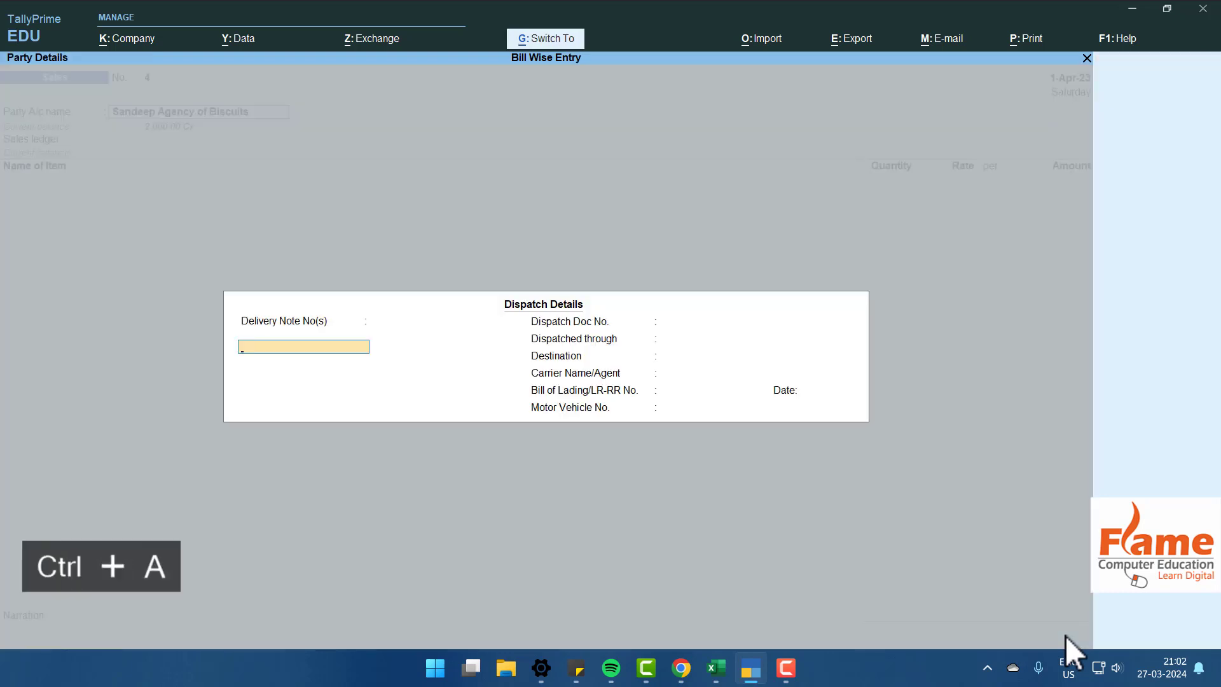
{"action": "key", "text": "ctrl+a"}
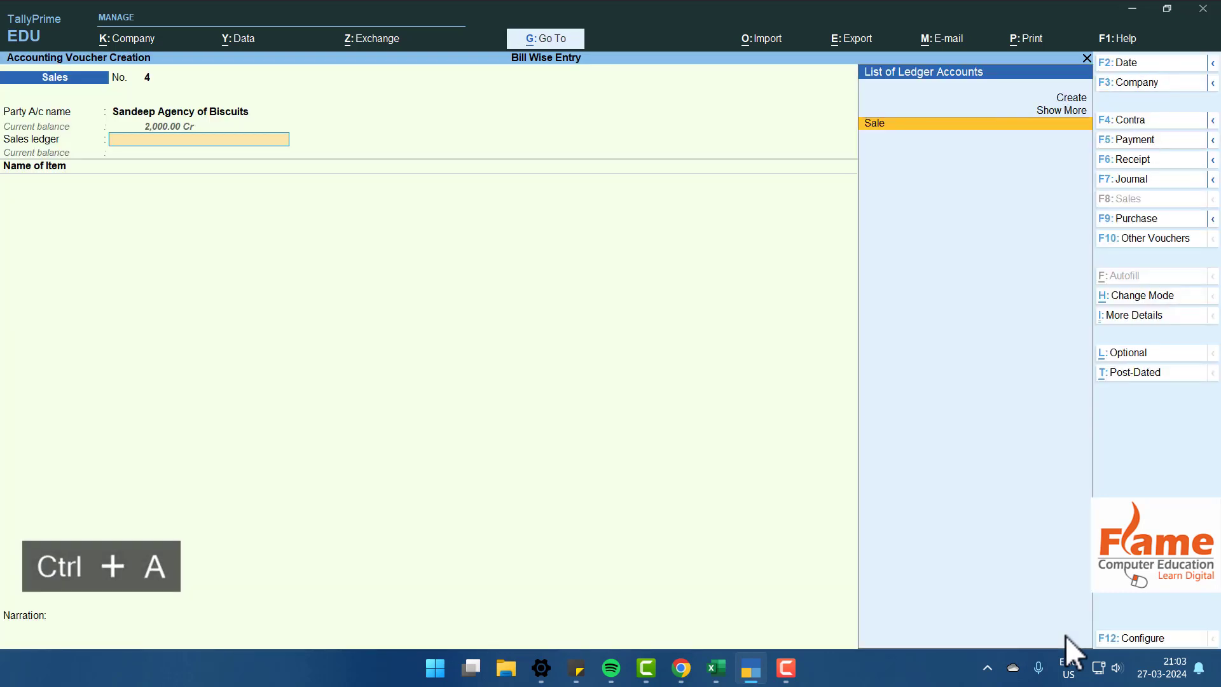
Choose the Sale ledger and enter 200 Pcs of Biscuits at a rate of 10.00.
{"action": "key", "text": "Return"}
{"action": "key", "text": "Down"}
{"action": "key", "text": "Return"}
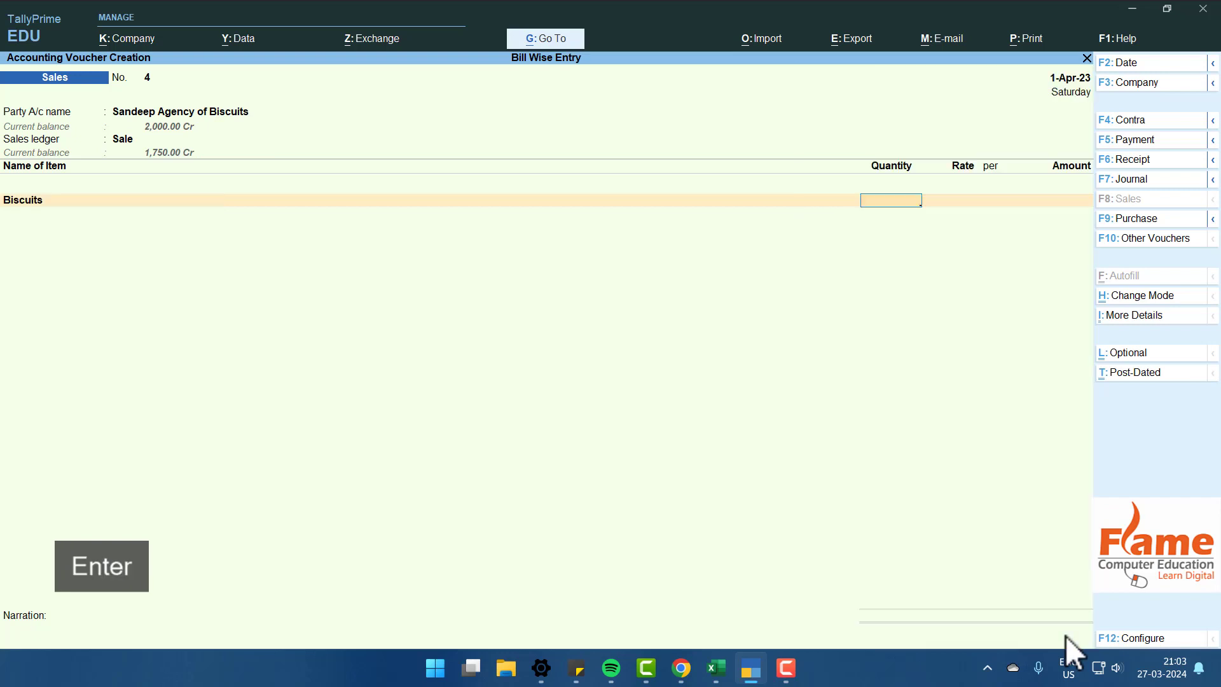
{"action": "type", "text": "200"}
{"action": "key", "text": "Return"}
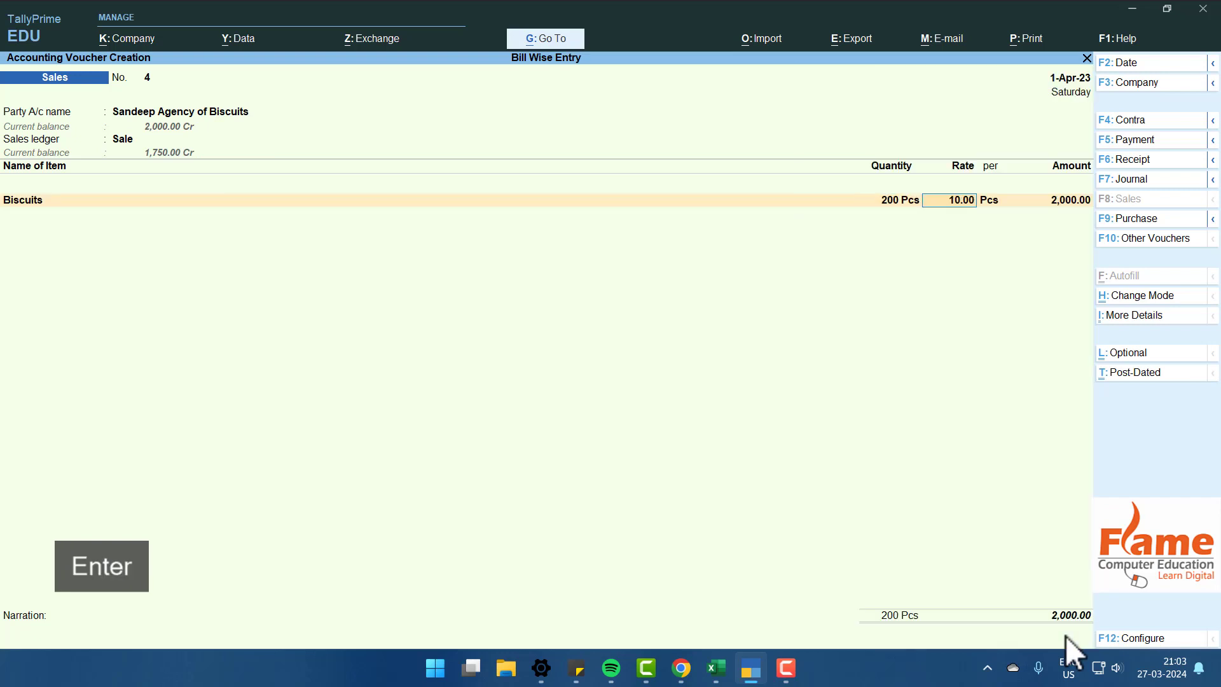
{"action": "key", "text": "Return"}
{"action": "key", "text": "Return"}
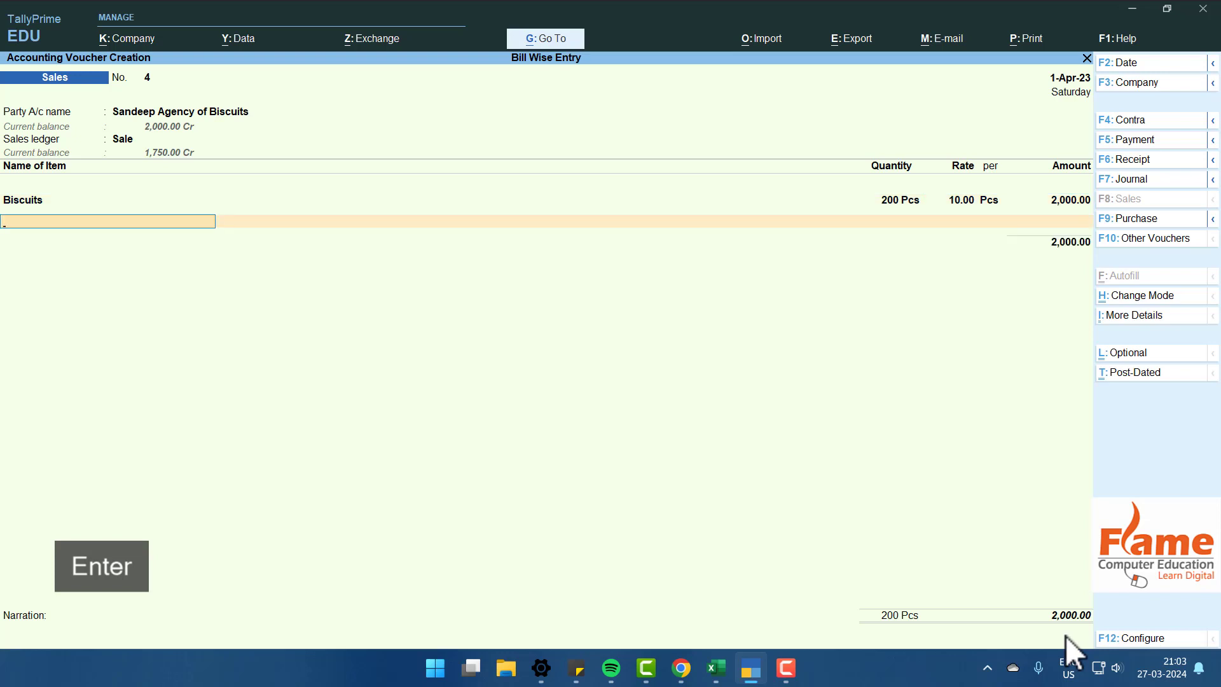
{"action": "key", "text": "Return"}
{"action": "key", "text": "Return"}
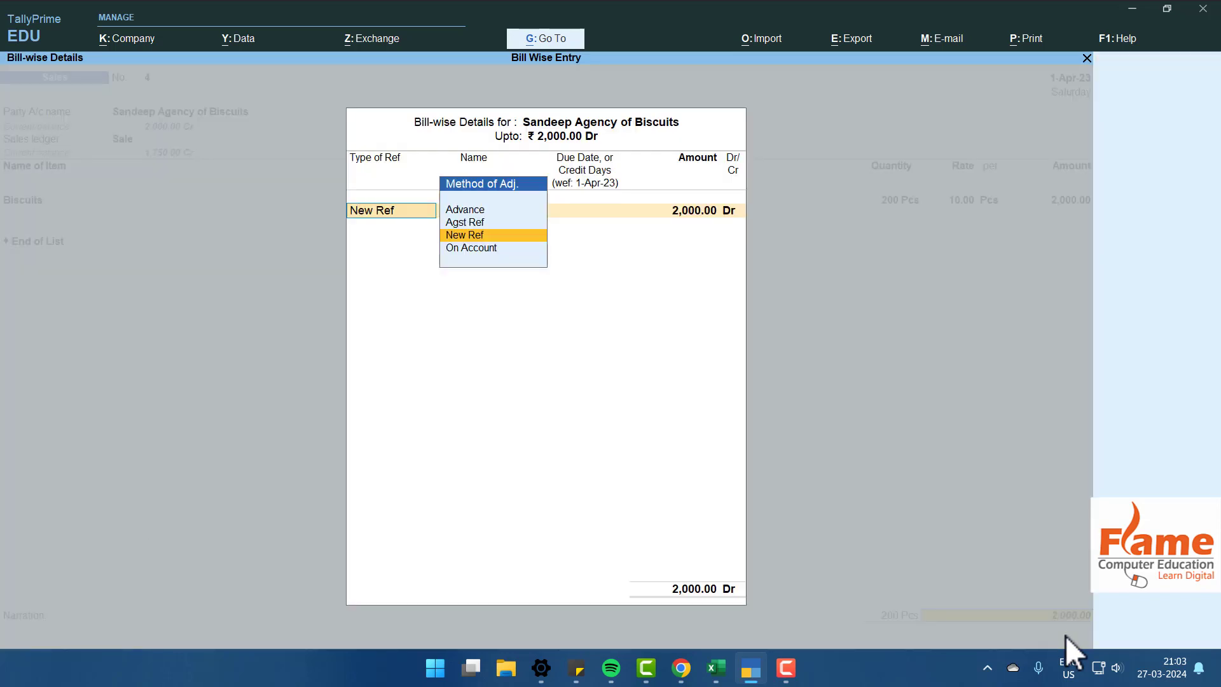
Allocate the 2,000 sale as an Advance under reference 4 and save the Sales voucher.
{"action": "key", "text": "Up"}
{"action": "key", "text": "Up"}
{"action": "key", "text": "Return"}
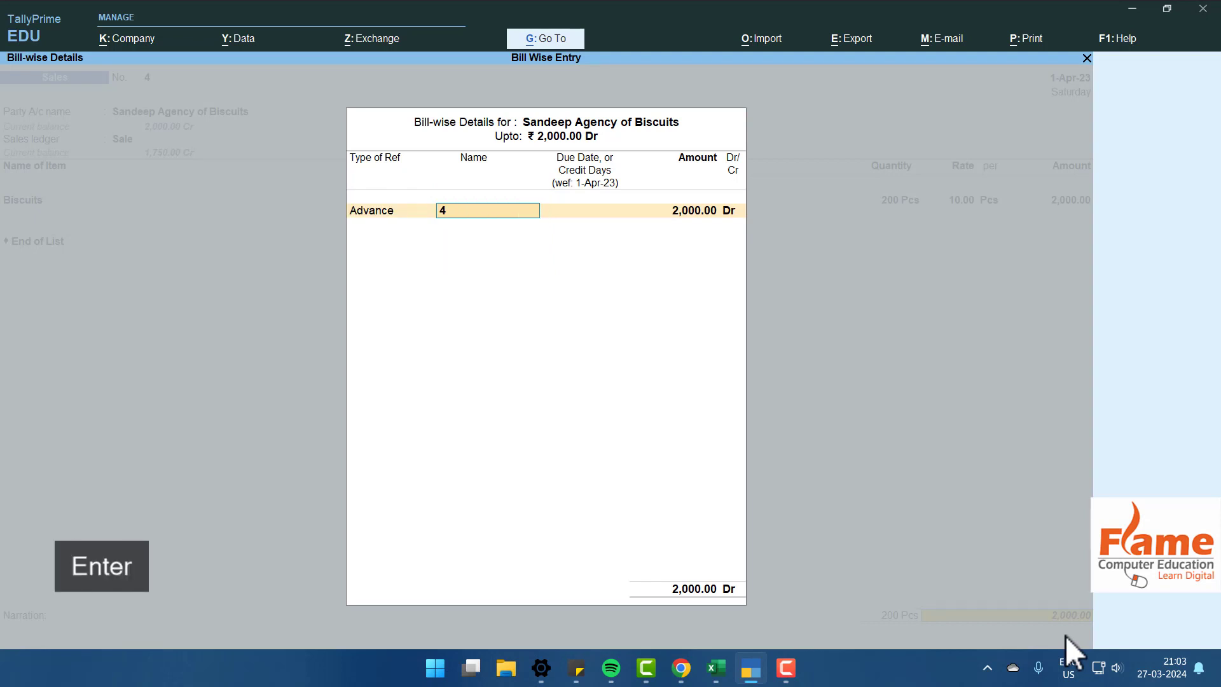
{"action": "key", "text": "Return"}
{"action": "key", "text": "Return"}
{"action": "key", "text": "Return"}
{"action": "key", "text": "Return"}
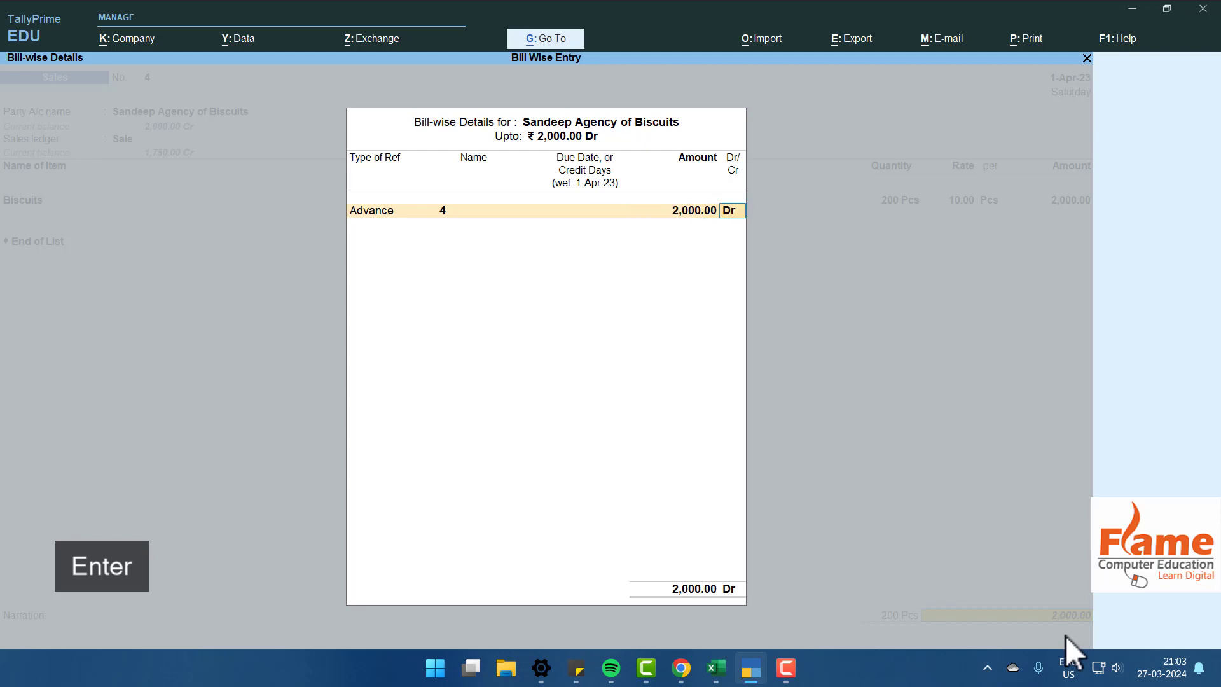
{"action": "key", "text": "Return"}
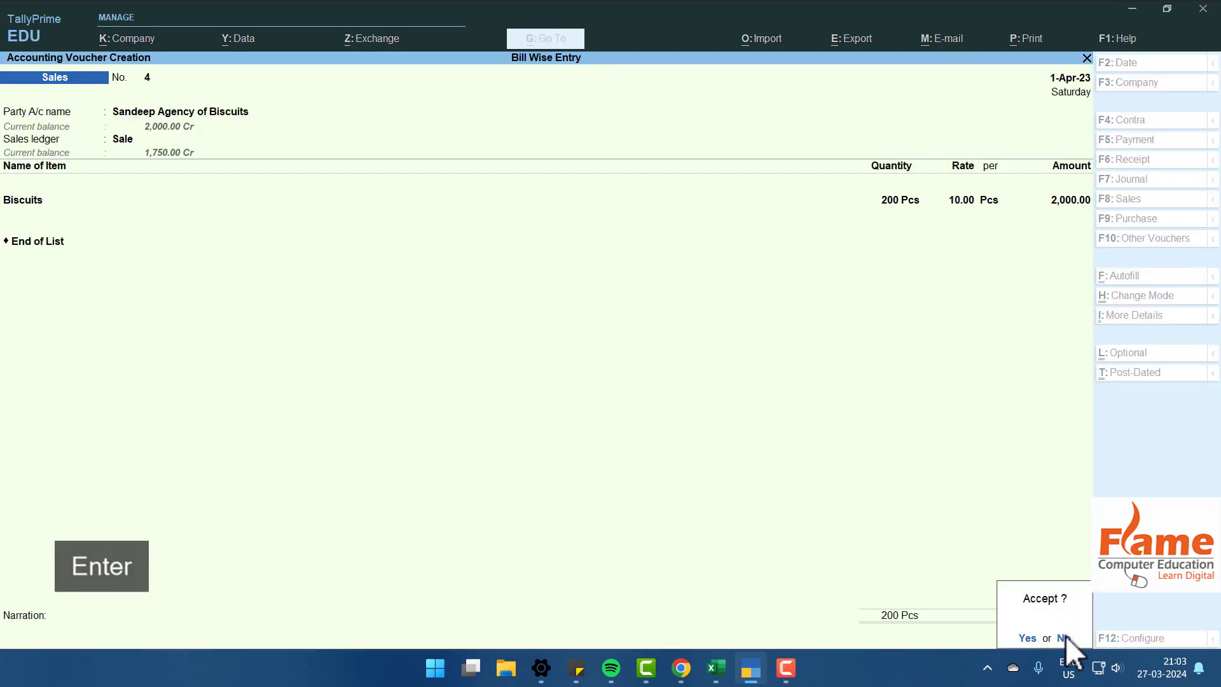
{"action": "key", "text": "Return"}
{"action": "key", "text": "Escape"}
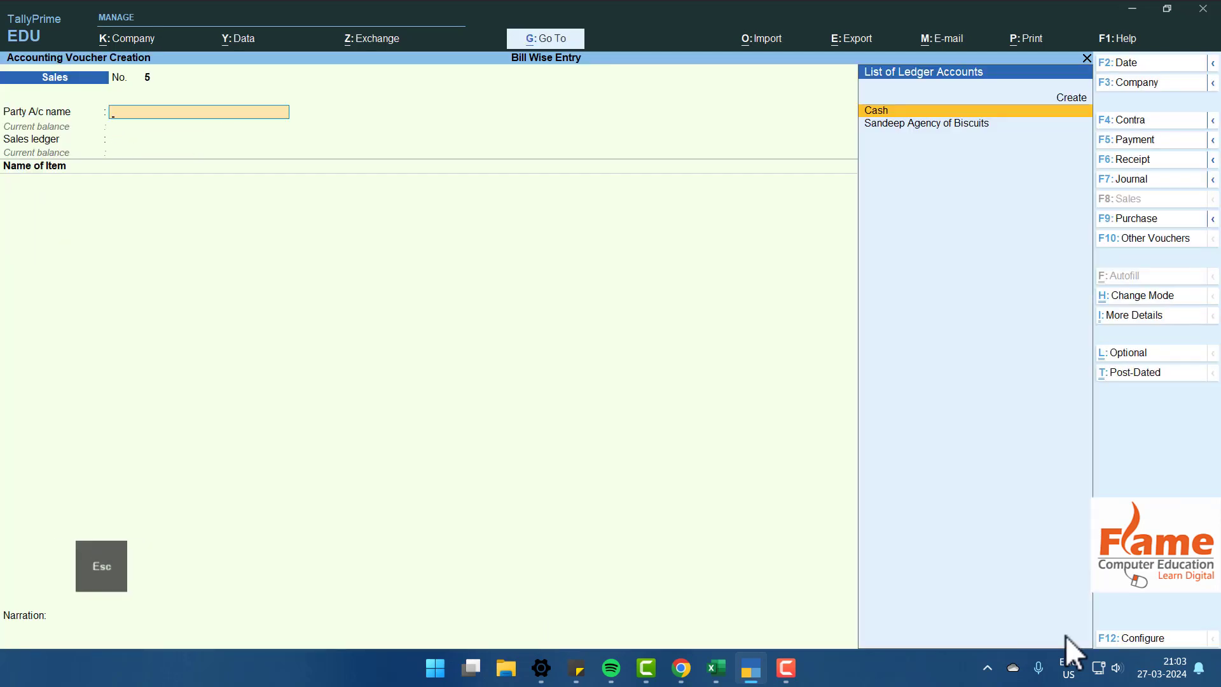
Check the ledger vouchers of Sandeep Agency of Biscuits with the new sale included, and return to the Gateway.
{"action": "key", "text": "Down"}
{"action": "key", "text": "Down"}
{"action": "key", "text": "Down"}
{"action": "key", "text": "Down"}
{"action": "key", "text": "Down"}
{"action": "key", "text": "Down"}
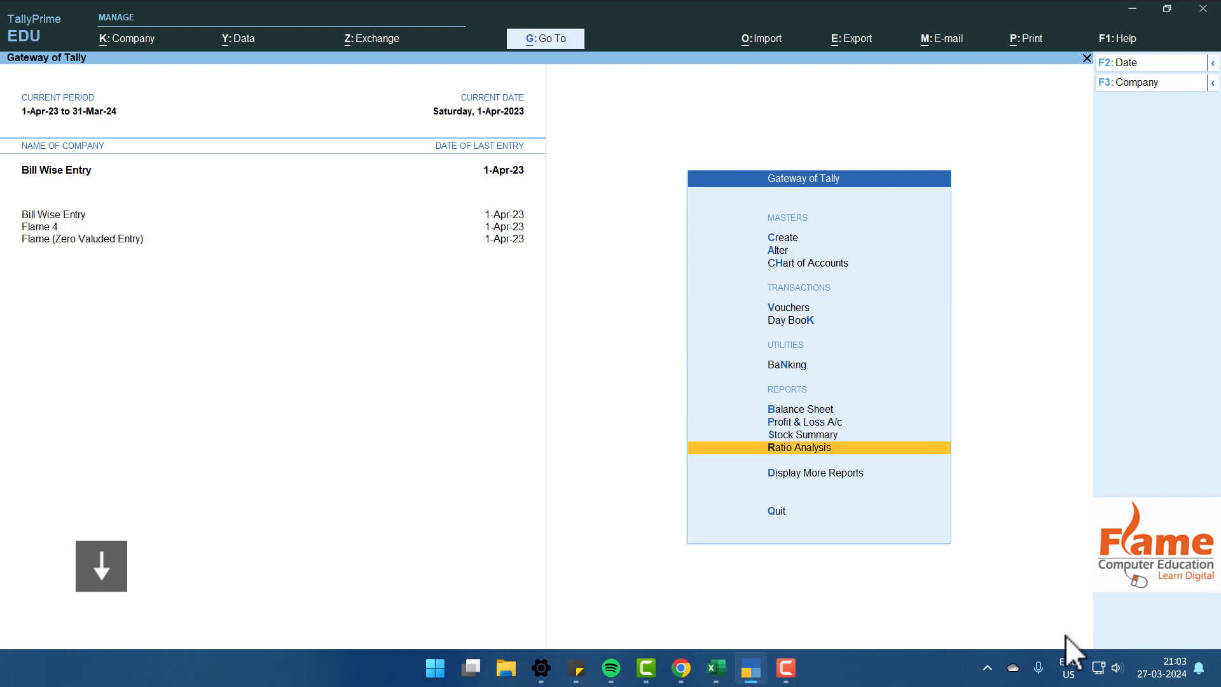
{"action": "key", "text": "Down"}
{"action": "key", "text": "Down"}
{"action": "key", "text": "Up"}
{"action": "key", "text": "Return"}
{"action": "key", "text": "Down"}
{"action": "key", "text": "Down"}
{"action": "key", "text": "Down"}
{"action": "key", "text": "Down"}
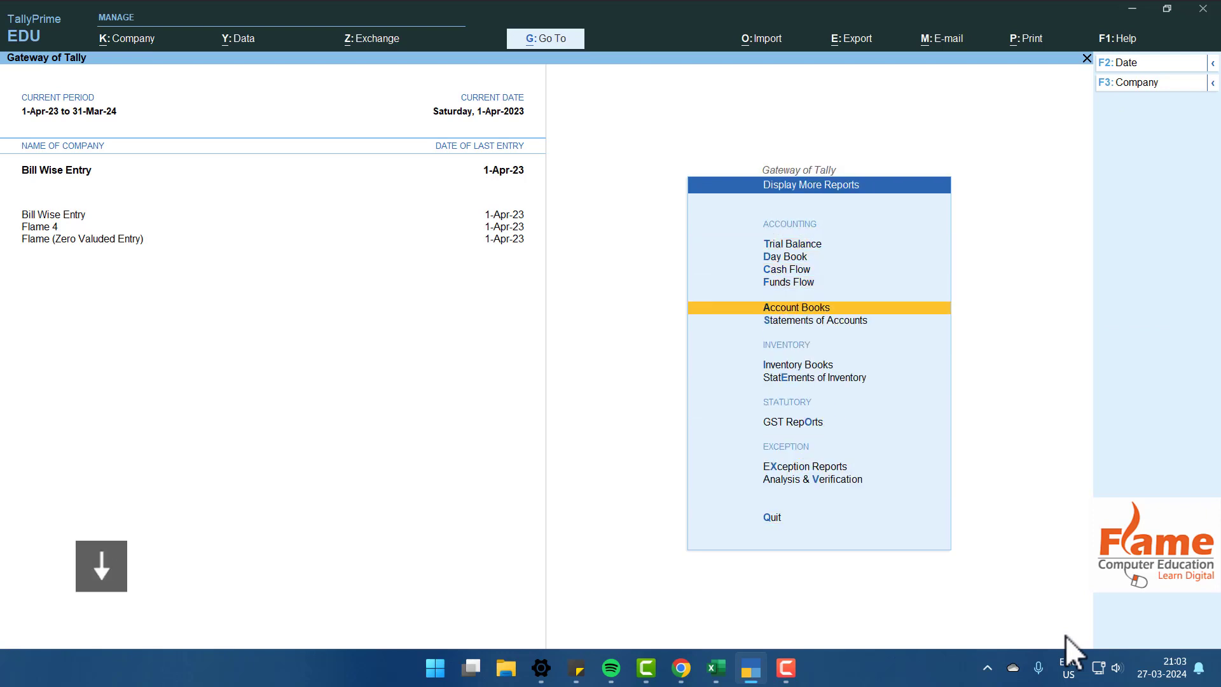
{"action": "key", "text": "Return"}
{"action": "key", "text": "Down"}
{"action": "key", "text": "Down"}
{"action": "key", "text": "Down"}
{"action": "key", "text": "Down"}
{"action": "key", "text": "Escape"}
{"action": "key", "text": "Return"}
{"action": "key", "text": "Up"}
{"action": "key", "text": "Down"}
{"action": "key", "text": "Down"}
{"action": "key", "text": "Down"}
{"action": "key", "text": "Up"}
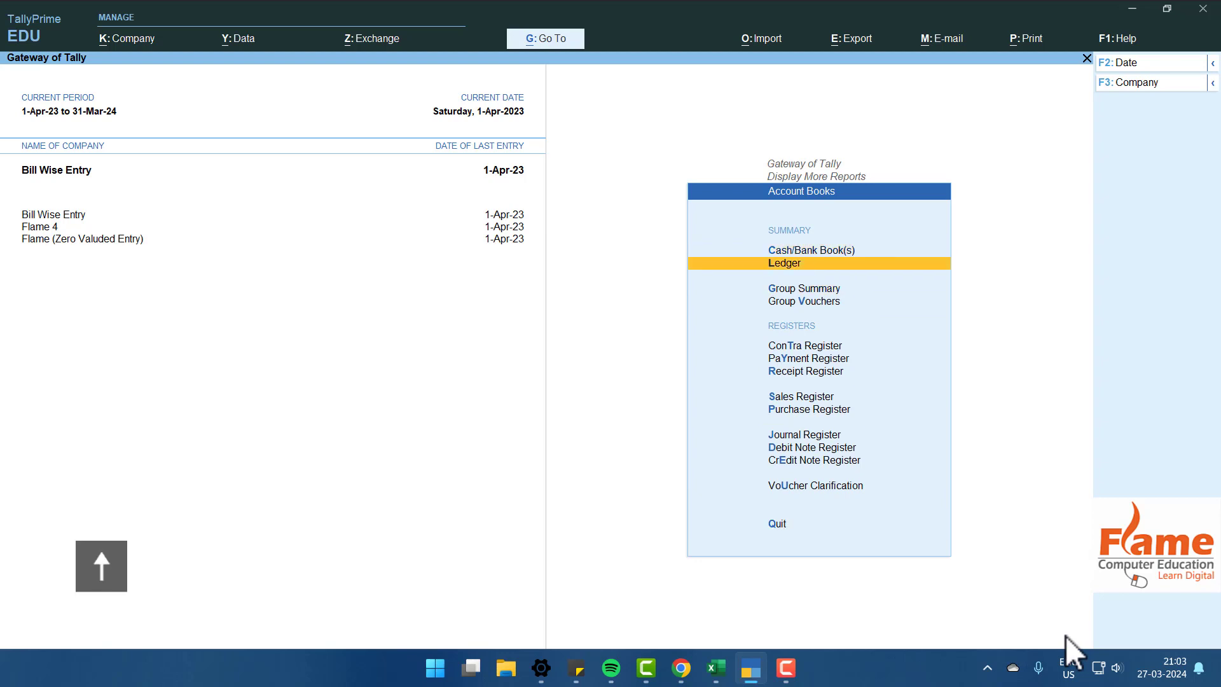
{"action": "key", "text": "Return"}
{"action": "key", "text": "Down"}
{"action": "key", "text": "Down"}
{"action": "key", "text": "Down"}
{"action": "key", "text": "Return"}
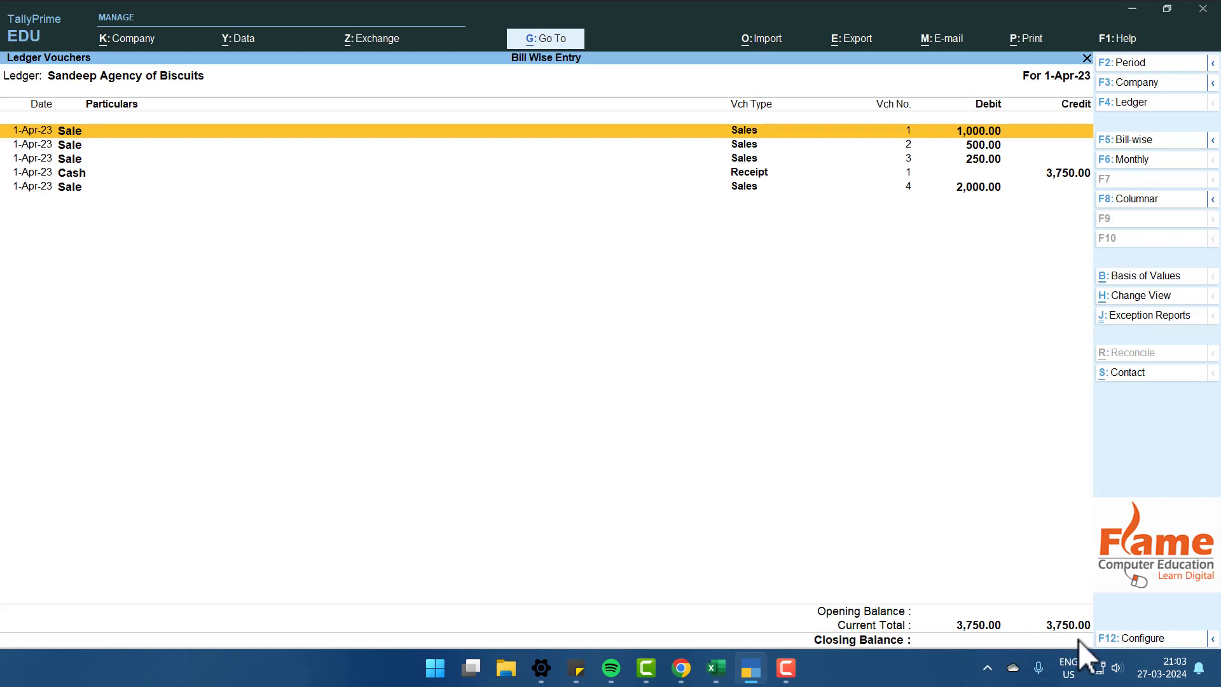
{"action": "key", "text": "Escape"}
{"action": "key", "text": "Escape"}
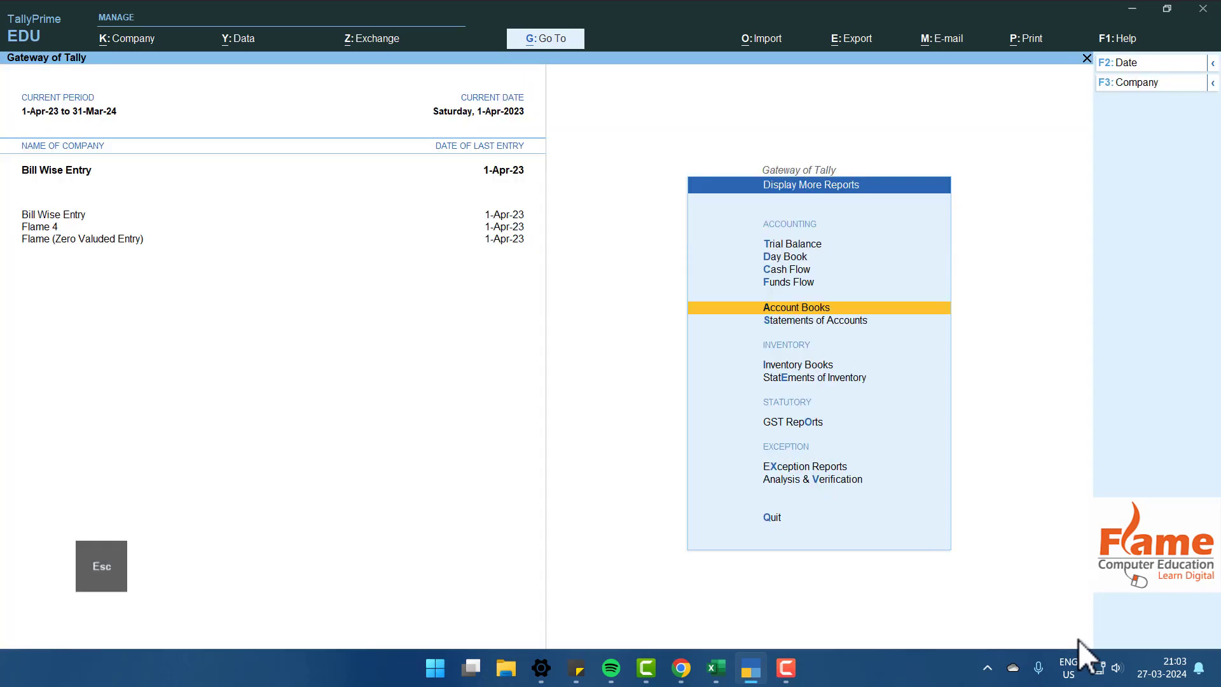
{"action": "key", "text": "Escape"}
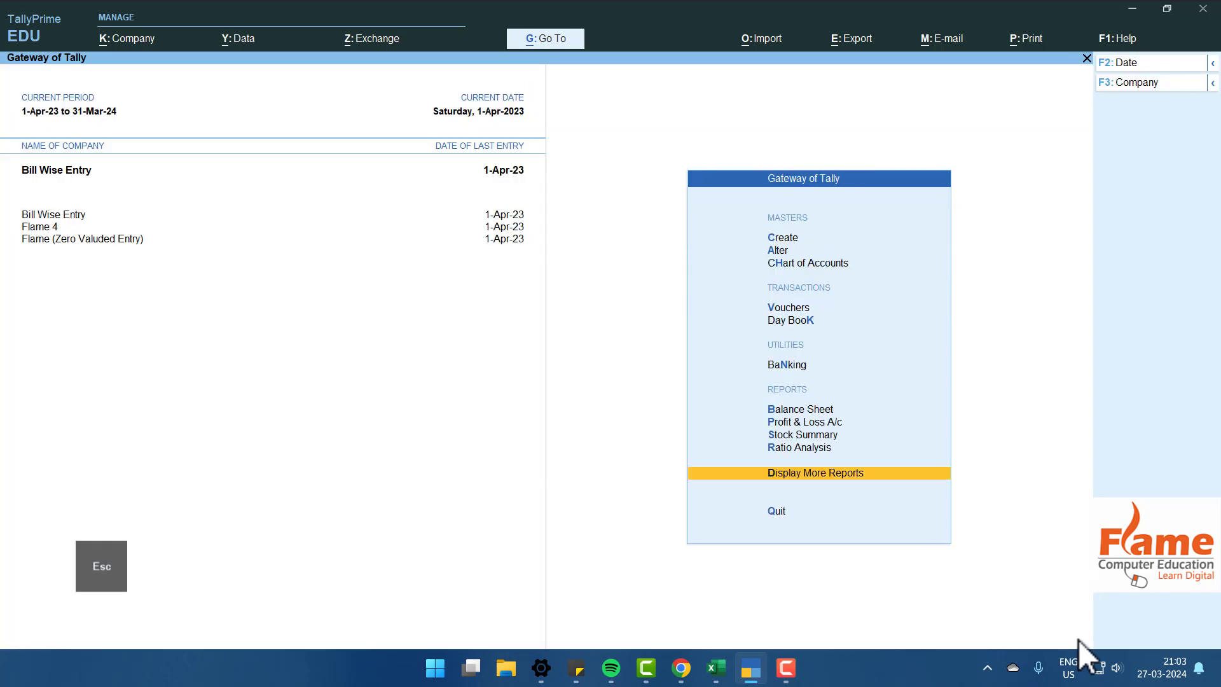
{"action": "key", "text": "Escape"}
{"action": "key", "text": "Escape"}
Start creating a new ledger and name it Aman and Brothers.
{"action": "key", "text": "Up"}
{"action": "key", "text": "Down"}
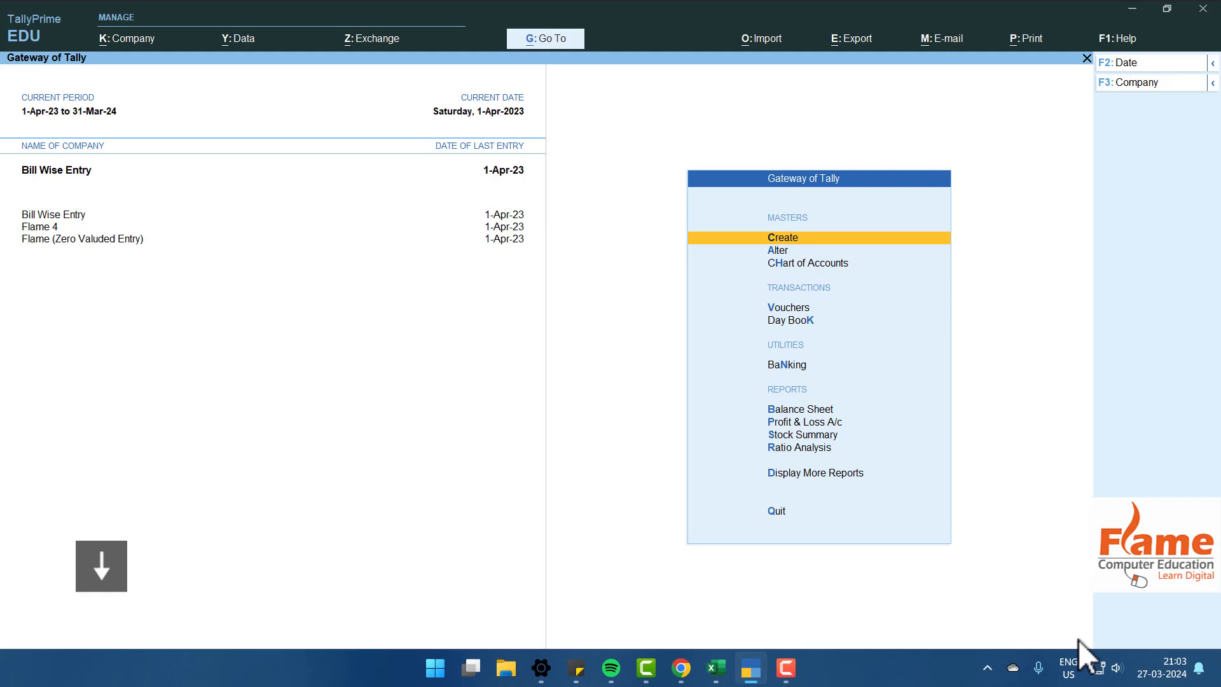
{"action": "key", "text": "Down"}
{"action": "key", "text": "Up"}
{"action": "key", "text": "Return"}
{"action": "key", "text": "Down"}
{"action": "key", "text": "Down"}
{"action": "key", "text": "Up"}
{"action": "key", "text": "Return"}
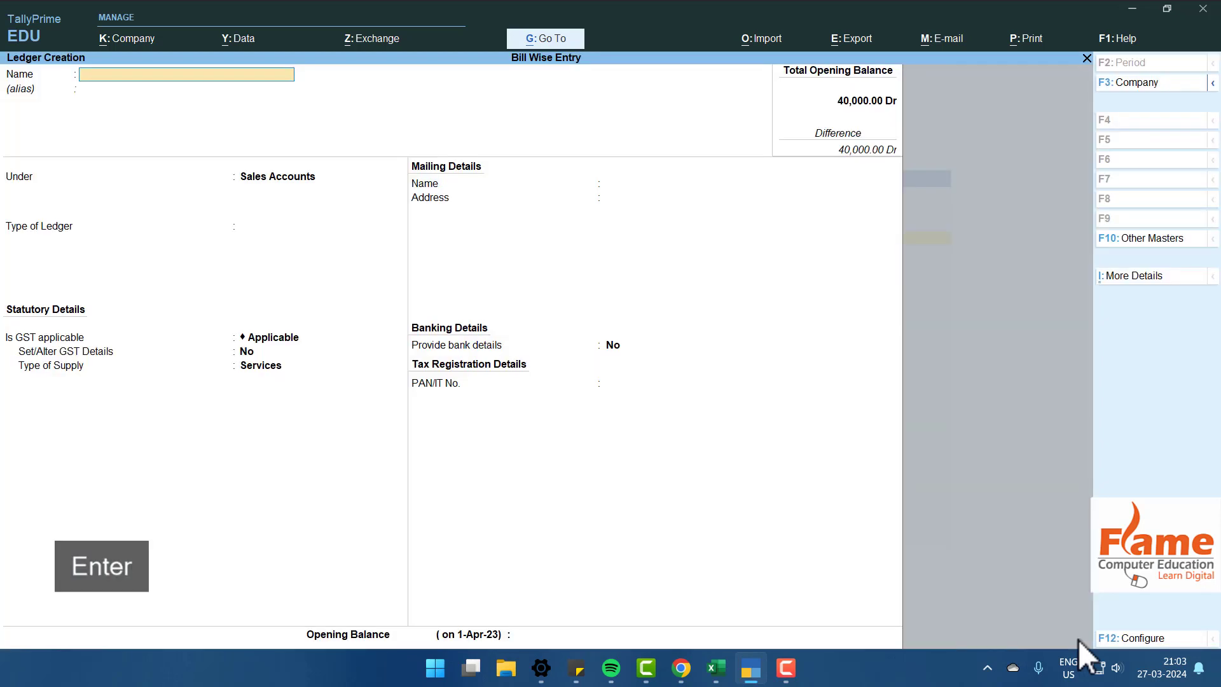
{"action": "type", "text": "Aman and Brothers"}
{"action": "key", "text": "Return"}
{"action": "key", "text": "Return"}
{"action": "key", "text": "Return"}
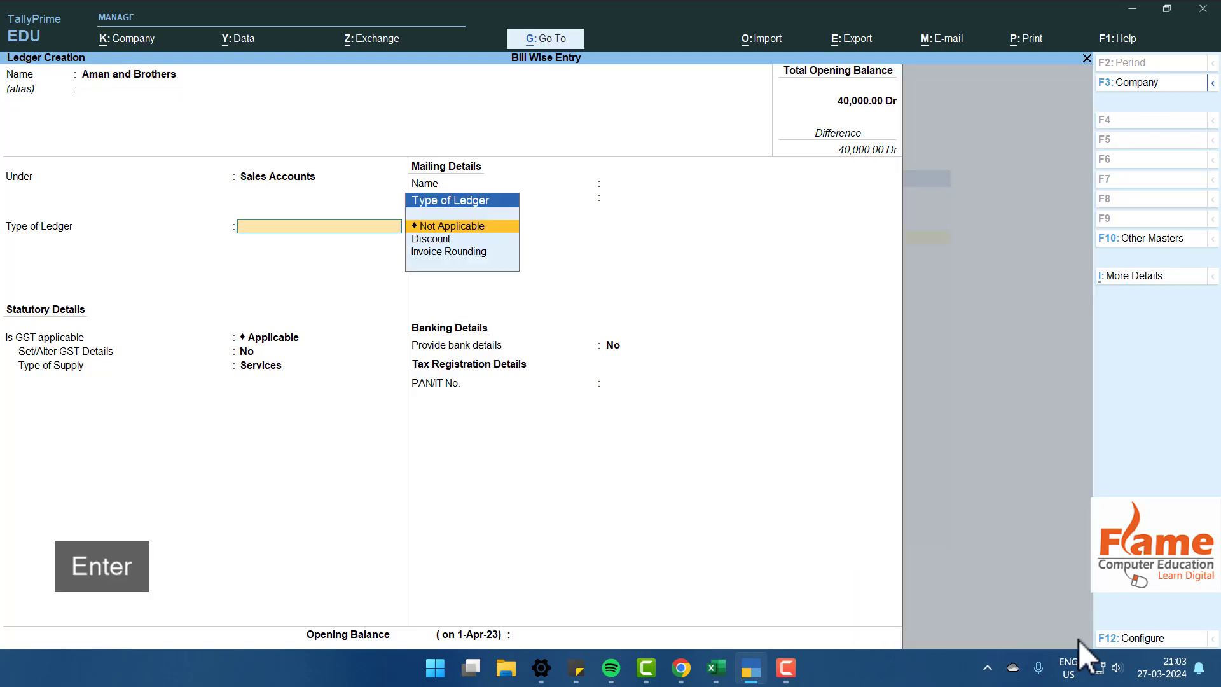
Place the Aman and Brothers ledger under the Sundry Debtors group.
{"action": "key", "text": "BackSpace"}
{"action": "type", "text": "Sun"}
{"action": "key", "text": "Down"}
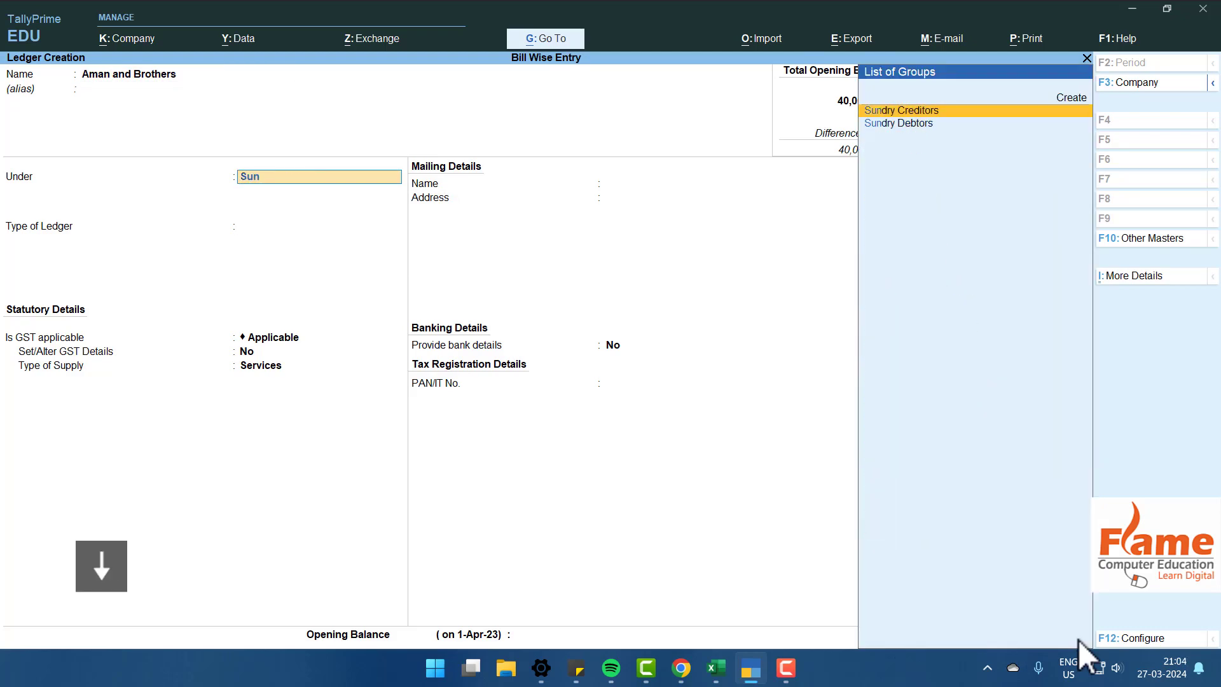
{"action": "key", "text": "Return"}
{"action": "key", "text": "BackSpace"}
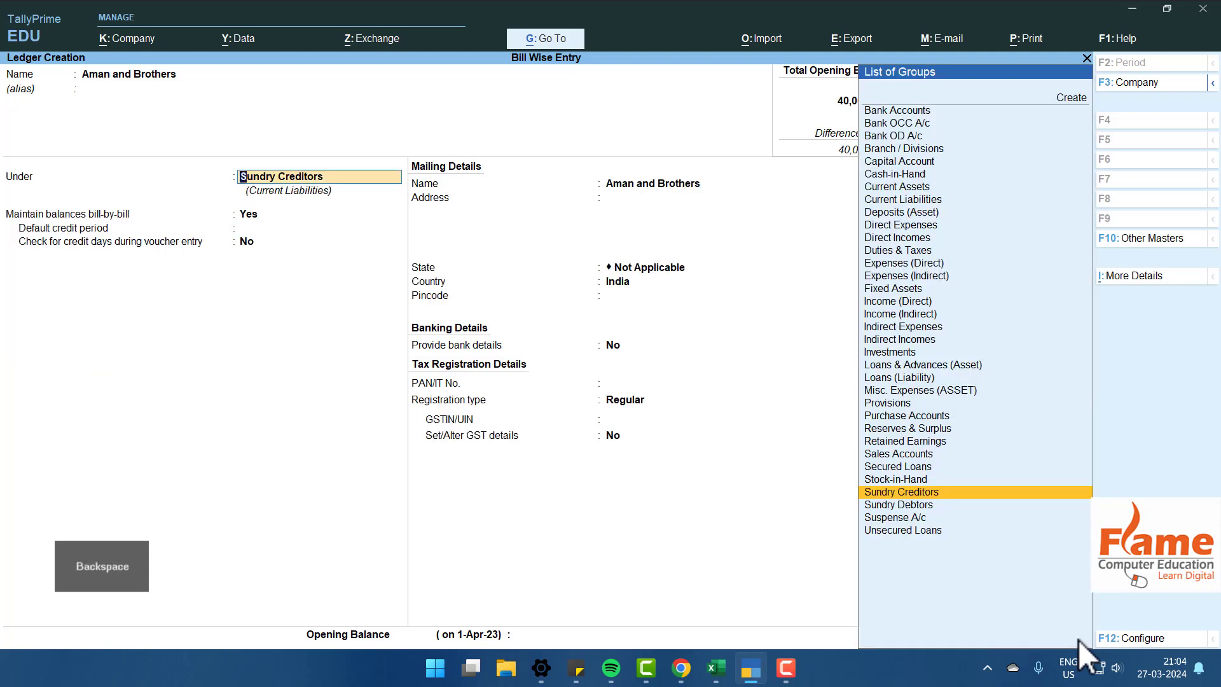
{"action": "type", "text": "Sun"}
{"action": "key", "text": "Down"}
{"action": "key", "text": "Return"}
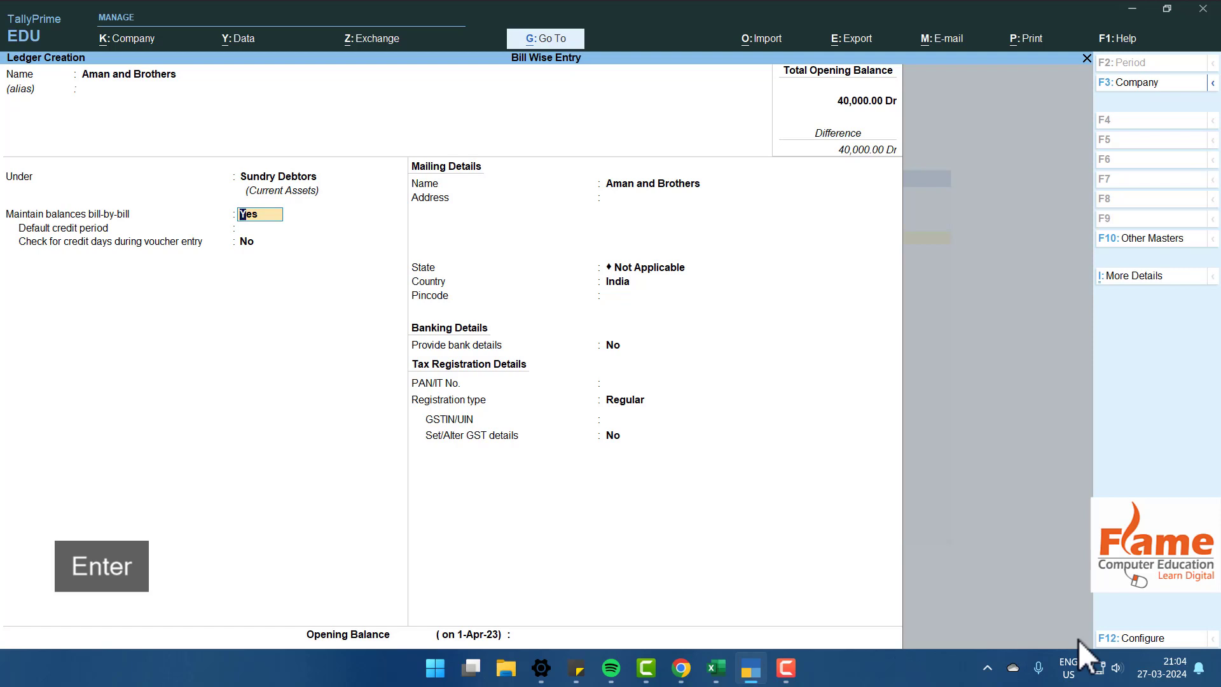
Set maintaining balances bill-by-bill to No, save the ledger and return to the Gateway.
{"action": "key", "text": "n"}
{"action": "key", "text": "ctrl+a"}
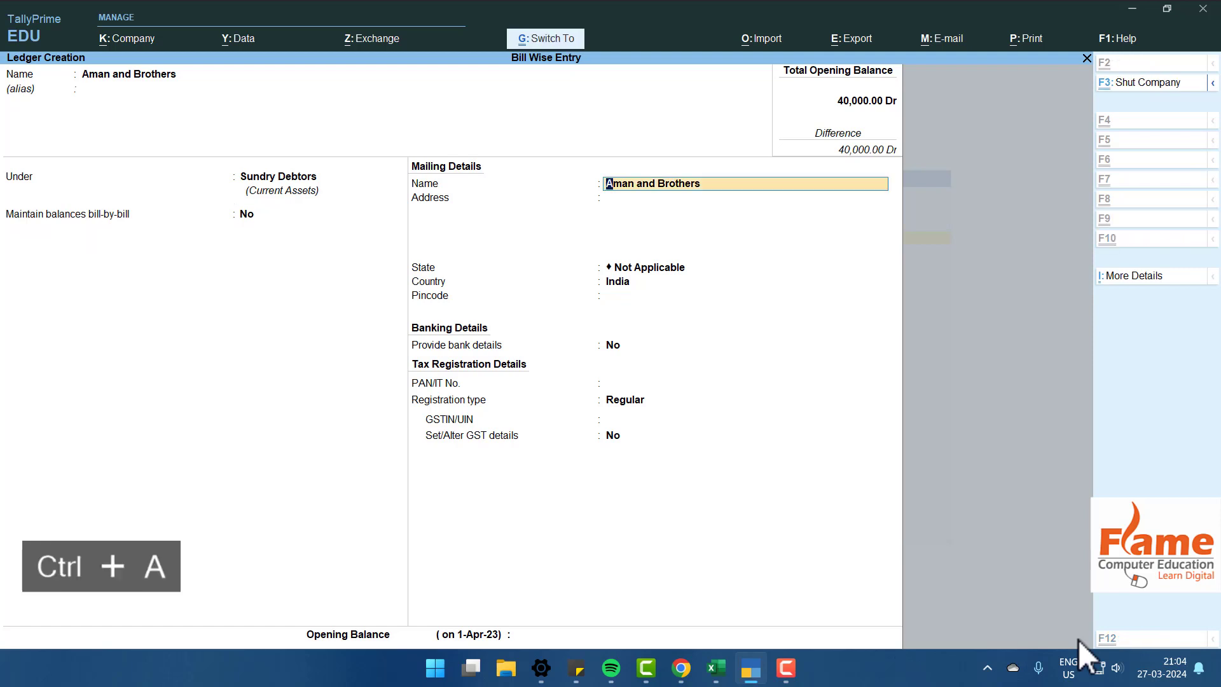
{"action": "key", "text": "Escape"}
{"action": "key", "text": "Escape"}
Start a Sales voucher for Aman and Brothers and accept the dispatch and party details without changes.
{"action": "key", "text": "Down"}
{"action": "key", "text": "Down"}
{"action": "key", "text": "Down"}
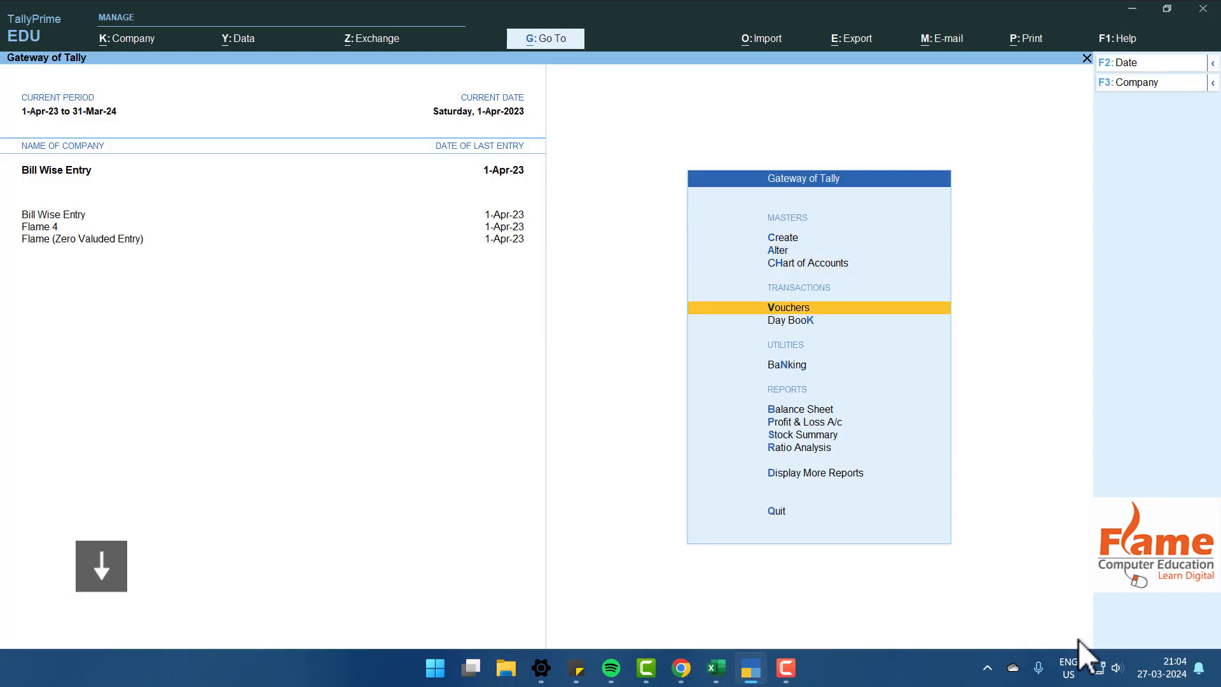
{"action": "key", "text": "Return"}
{"action": "key", "text": "F8"}
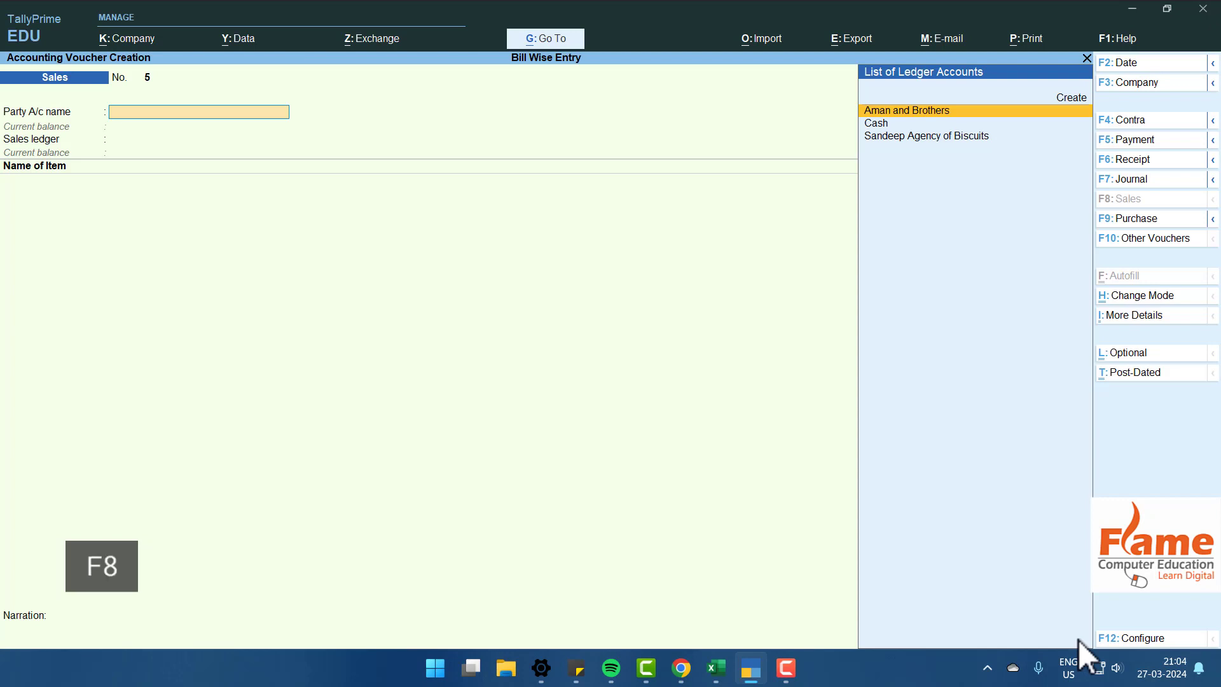
{"action": "key", "text": "Down"}
{"action": "key", "text": "Down"}
{"action": "key", "text": "Up"}
{"action": "key", "text": "Up"}
{"action": "key", "text": "Return"}
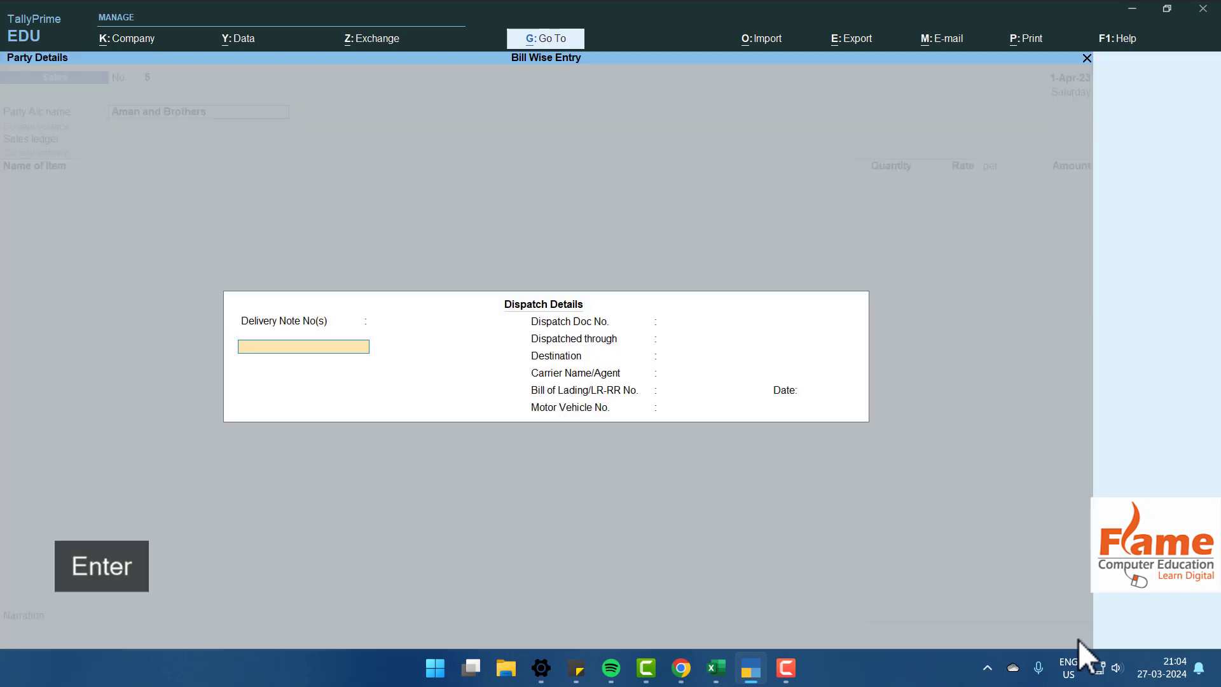
{"action": "key", "text": "ctrl+a"}
{"action": "key", "text": "ctrl+a"}
Enter 50 Pcs of Biscuits at a rate of 11.00 under the Sale ledger and save the Sales voucher.
{"action": "key", "text": "Return"}
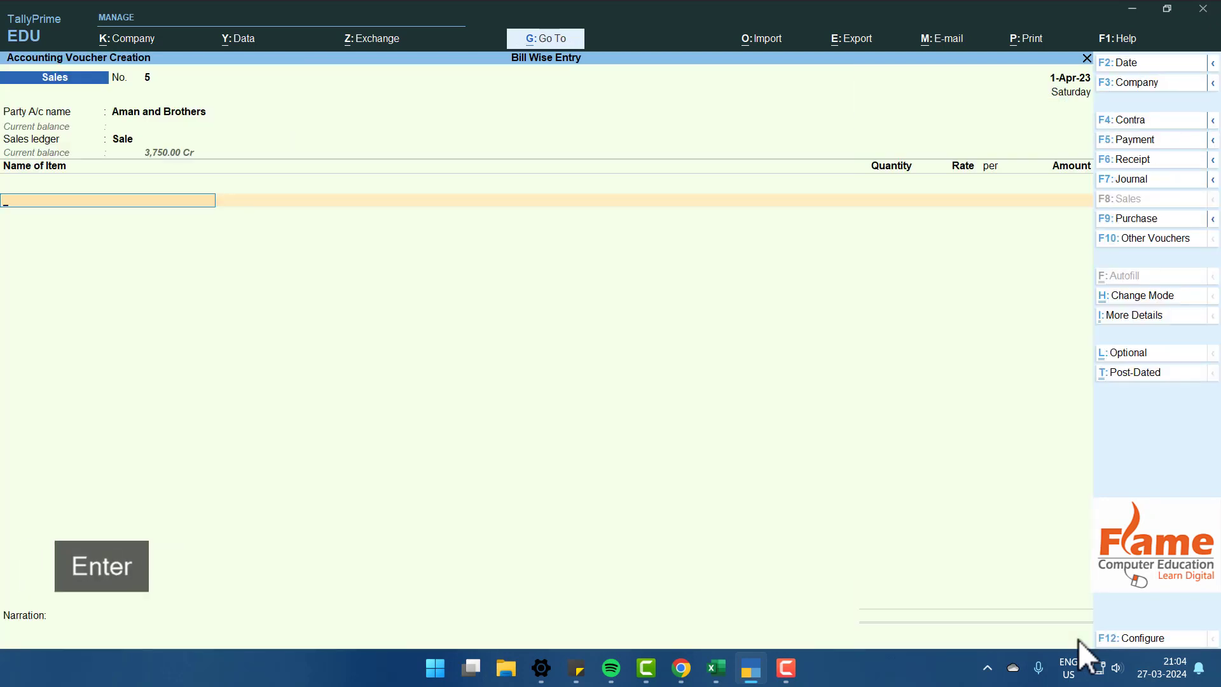
{"action": "key", "text": "Down"}
{"action": "key", "text": "Return"}
{"action": "type", "text": "50"}
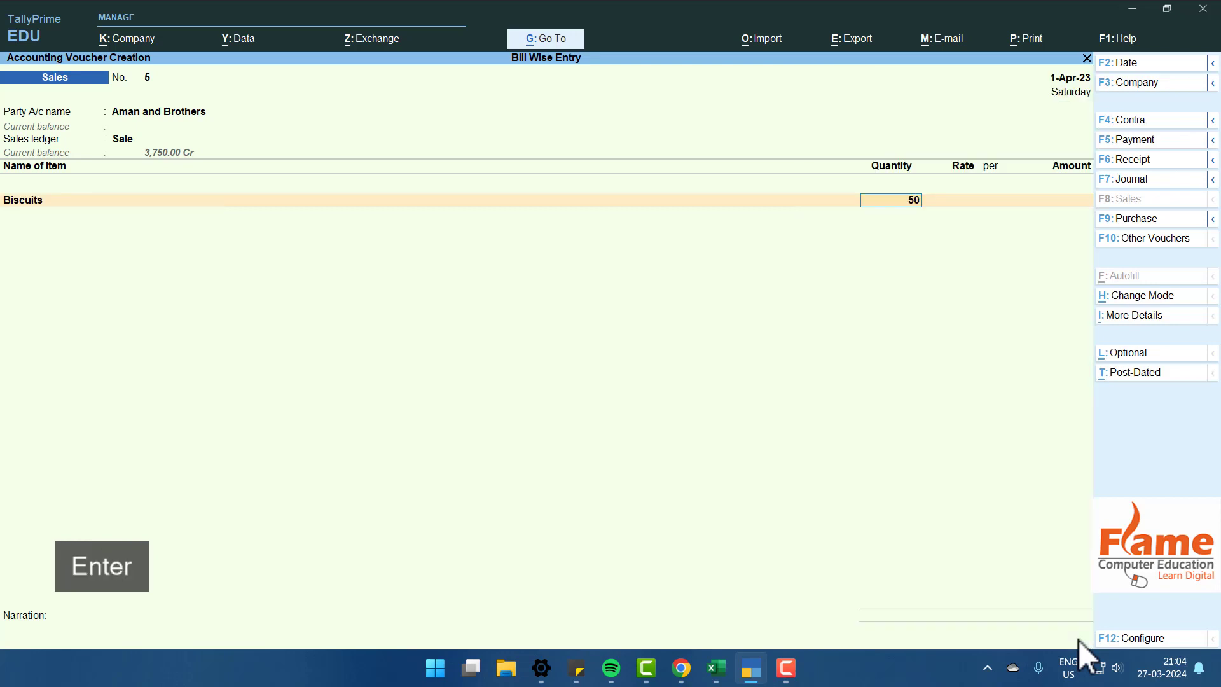
{"action": "key", "text": "Return"}
{"action": "type", "text": "11"}
{"action": "key", "text": "Return"}
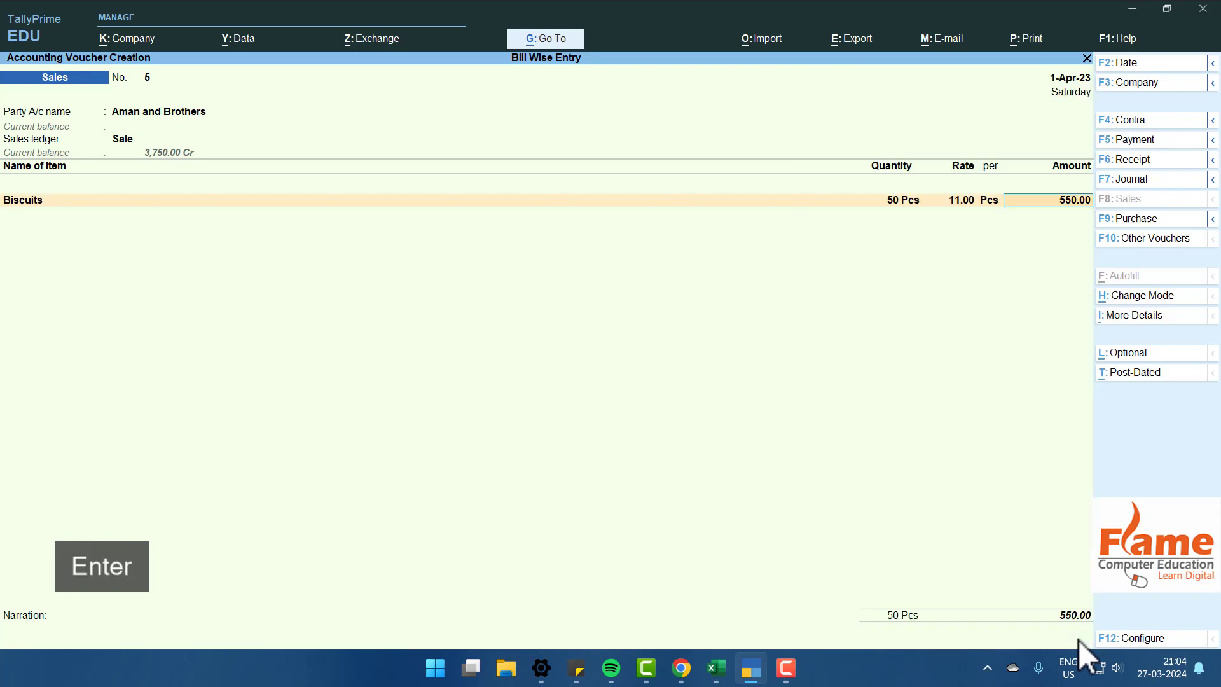
{"action": "key", "text": "Return"}
{"action": "key", "text": "ctrl+a"}
{"action": "key", "text": "Escape"}
{"action": "key", "text": "Escape"}
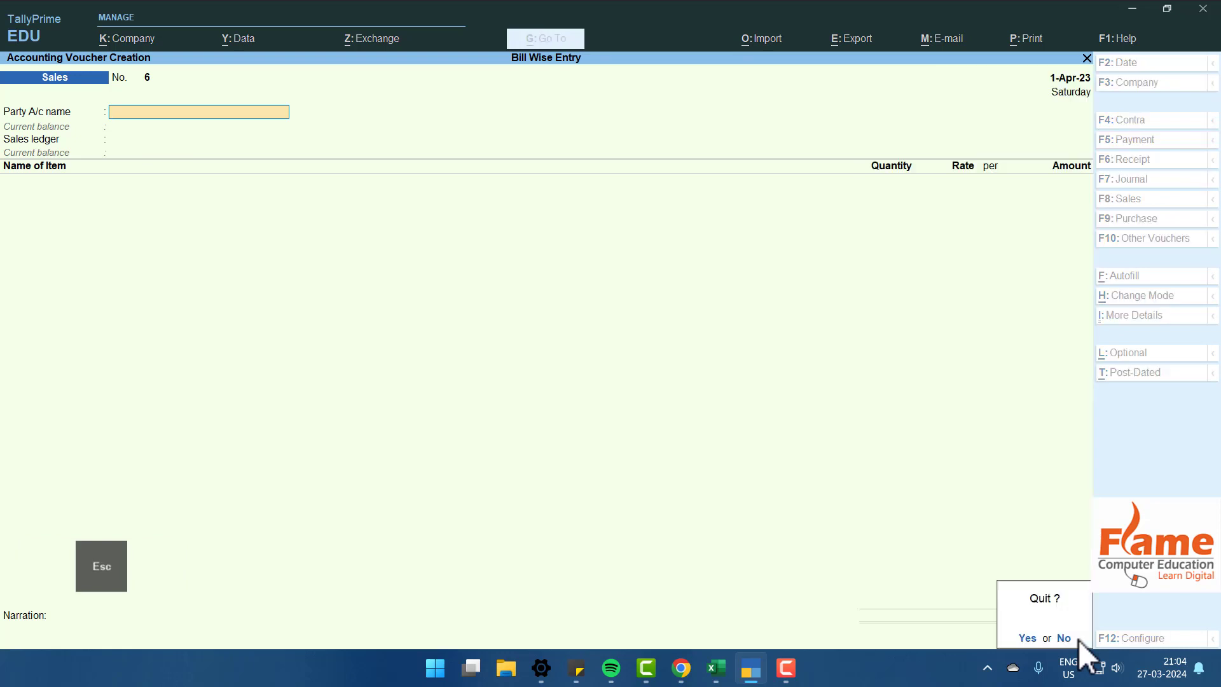
{"action": "key", "text": "Return"}
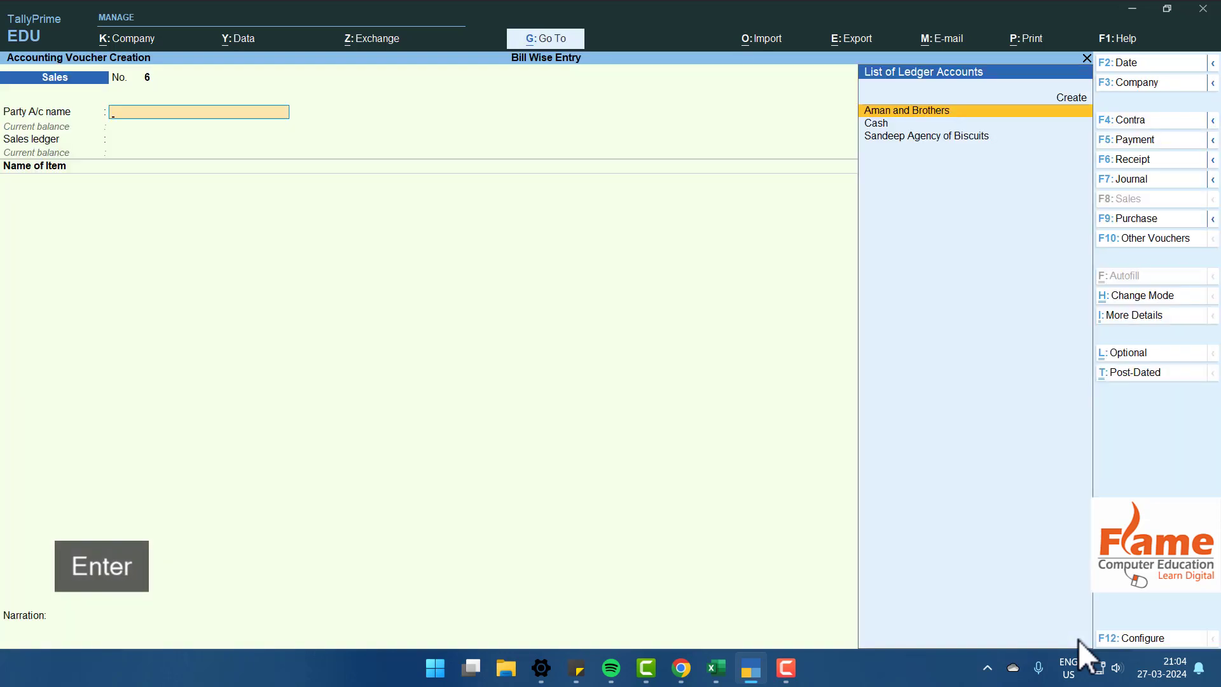
Start a Receipt voucher with Cash as the account and Aman and Brothers as the particulars.
{"action": "key", "text": "F8"}
{"action": "key", "text": "F6"}
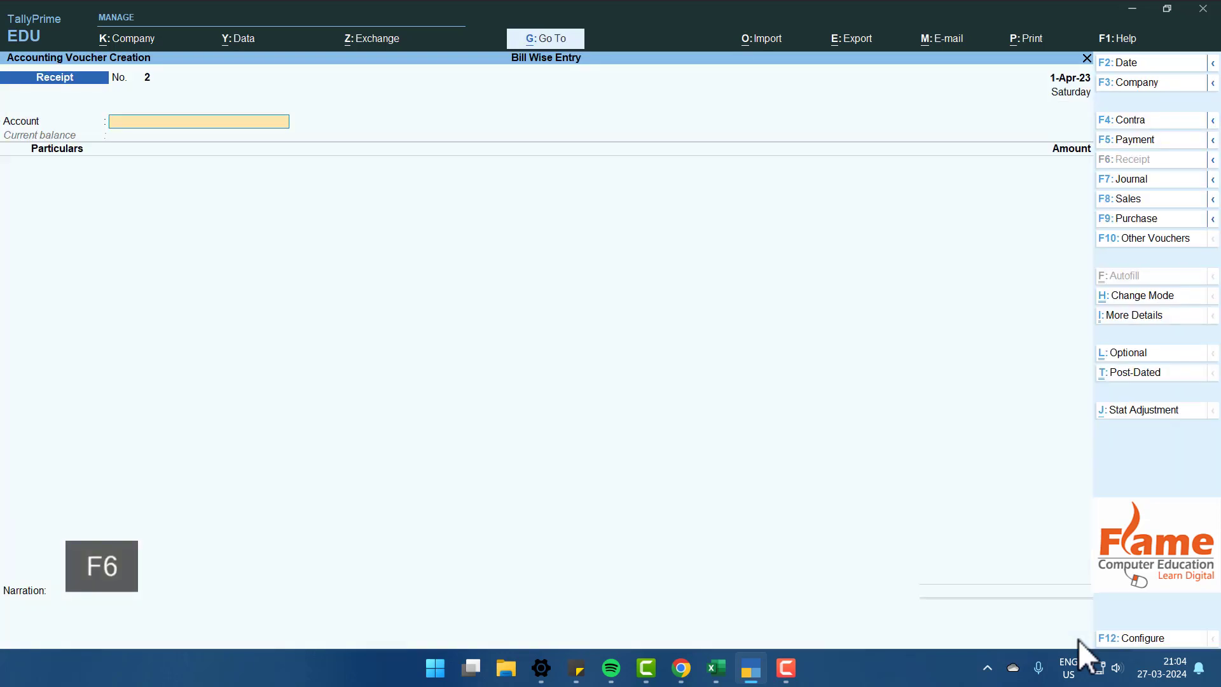
{"action": "key", "text": "Return"}
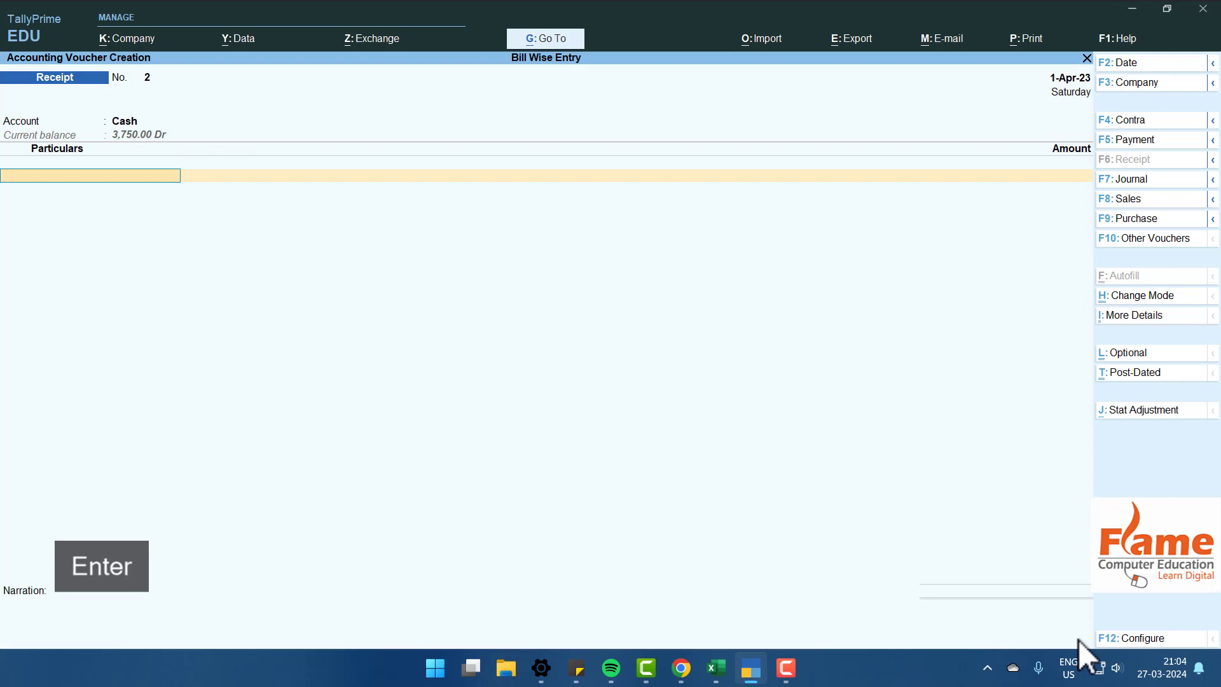
{"action": "type", "text": "Am"}
{"action": "key", "text": "Return"}
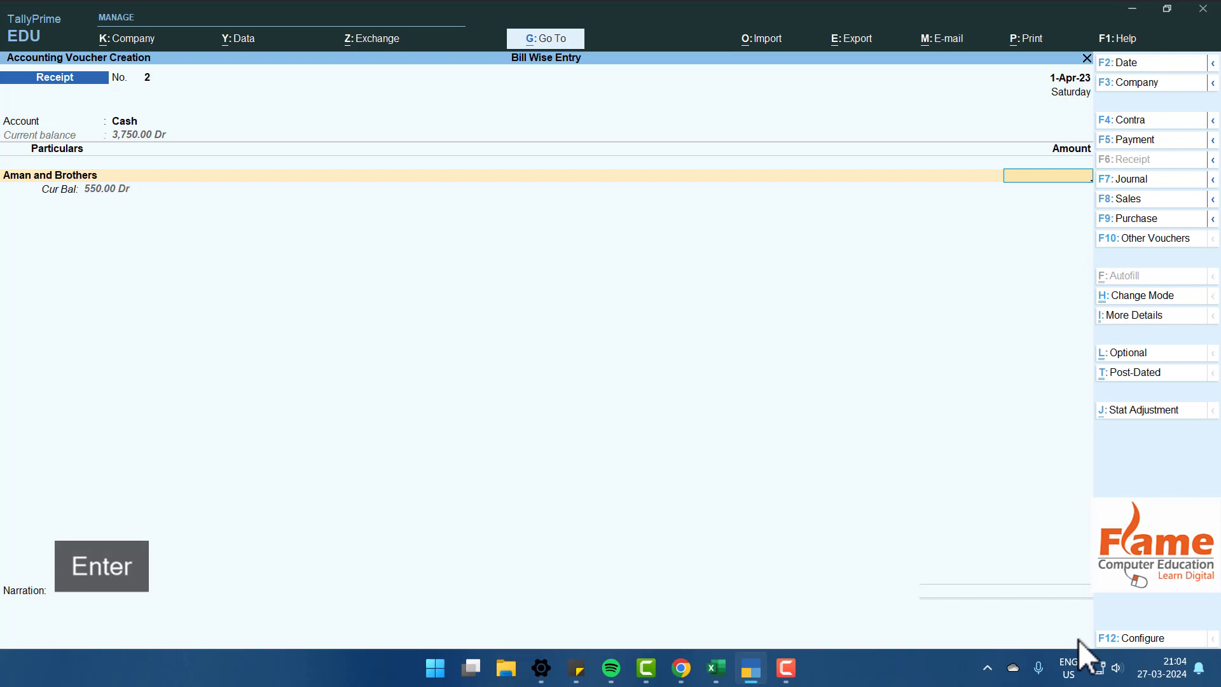
Enter a received amount of 200 for Aman and Brothers and save the Receipt voucher.
{"action": "type", "text": "200"}
{"action": "key", "text": "Return"}
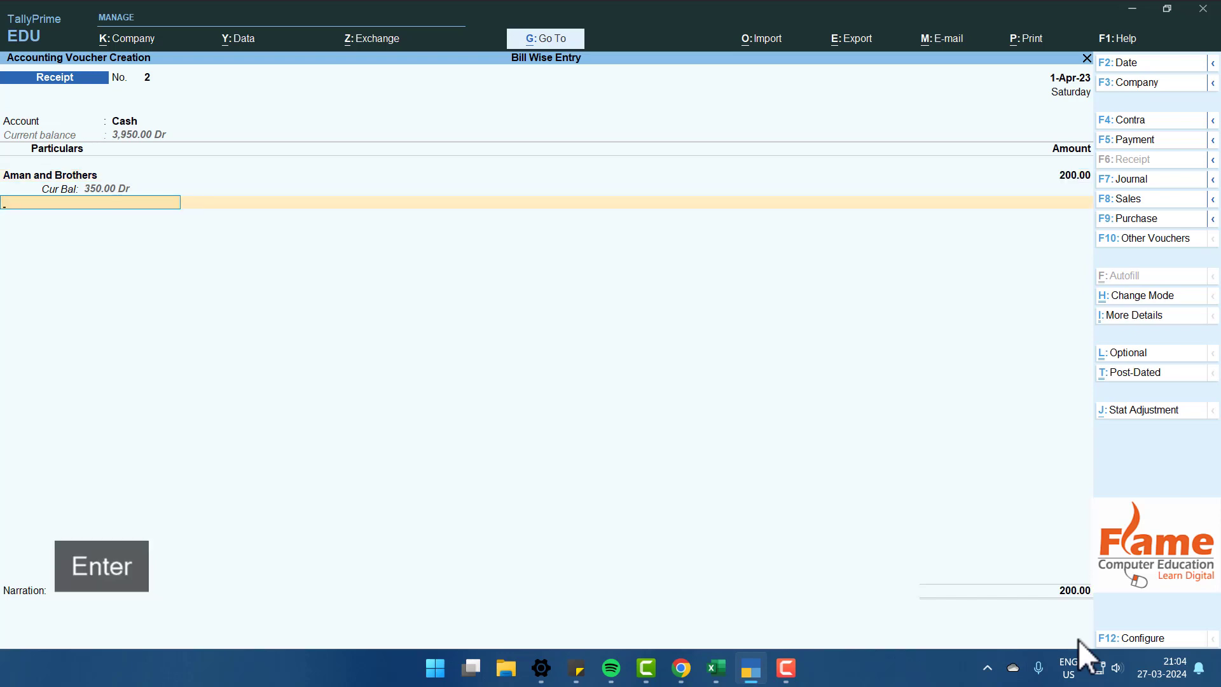
{"action": "key", "text": "Return"}
{"action": "key", "text": "Return"}
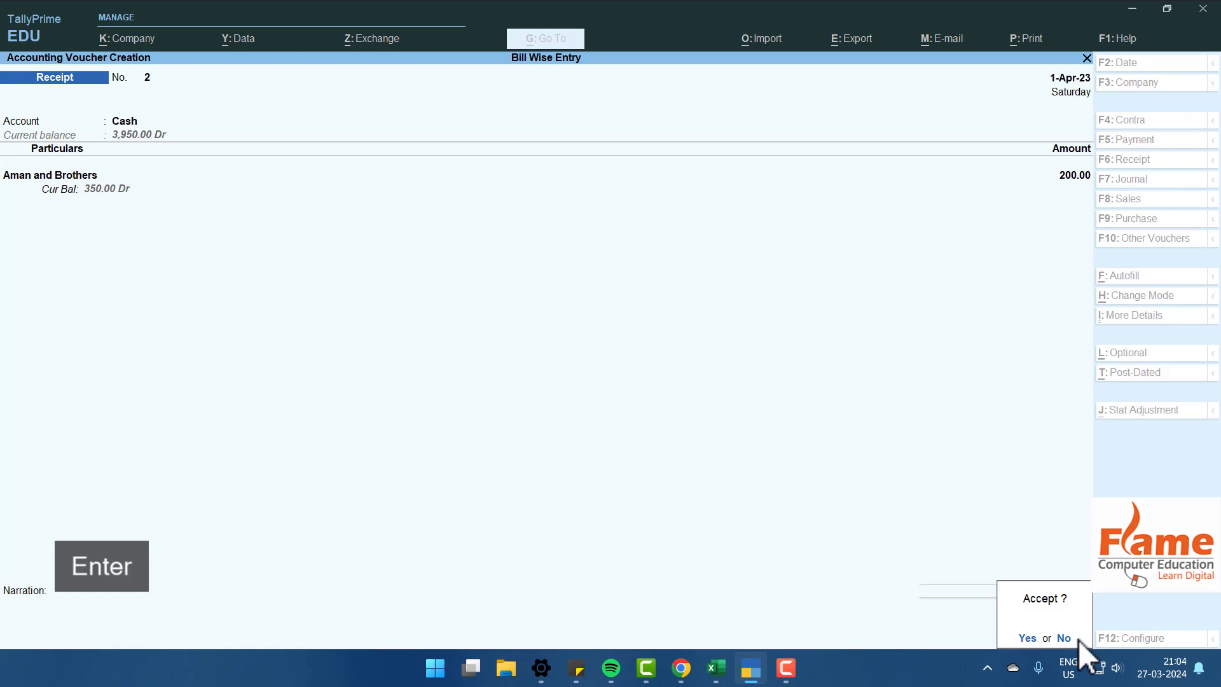
{"action": "key", "text": "Return"}
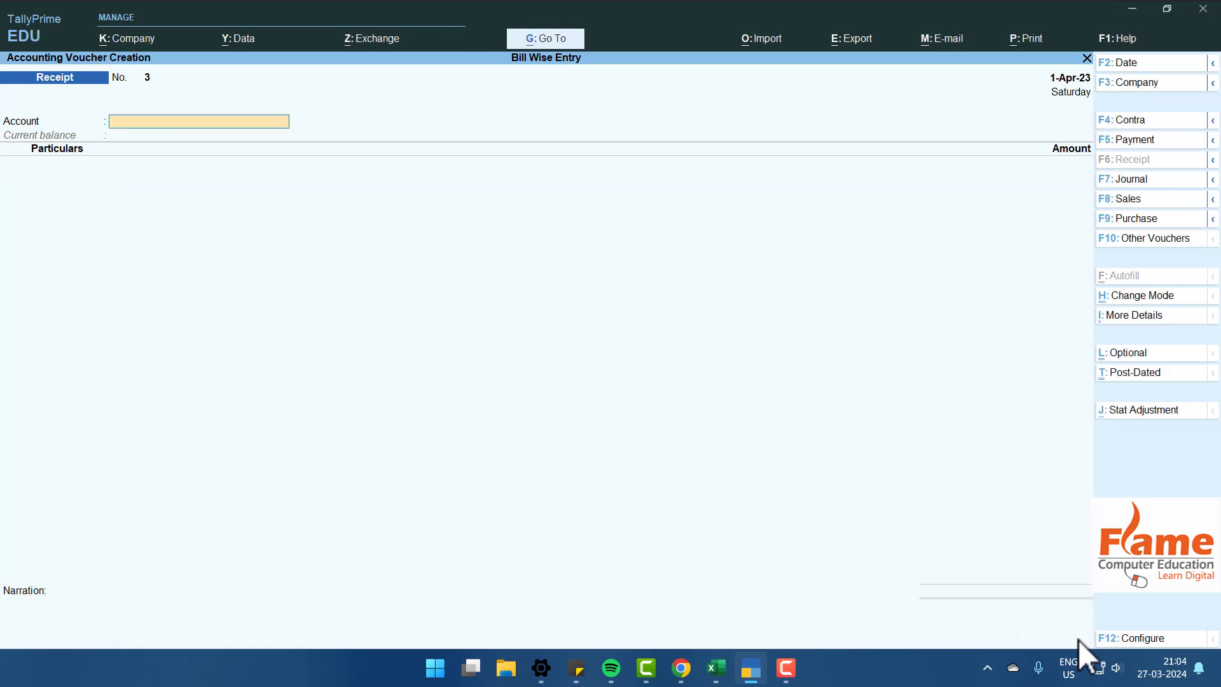